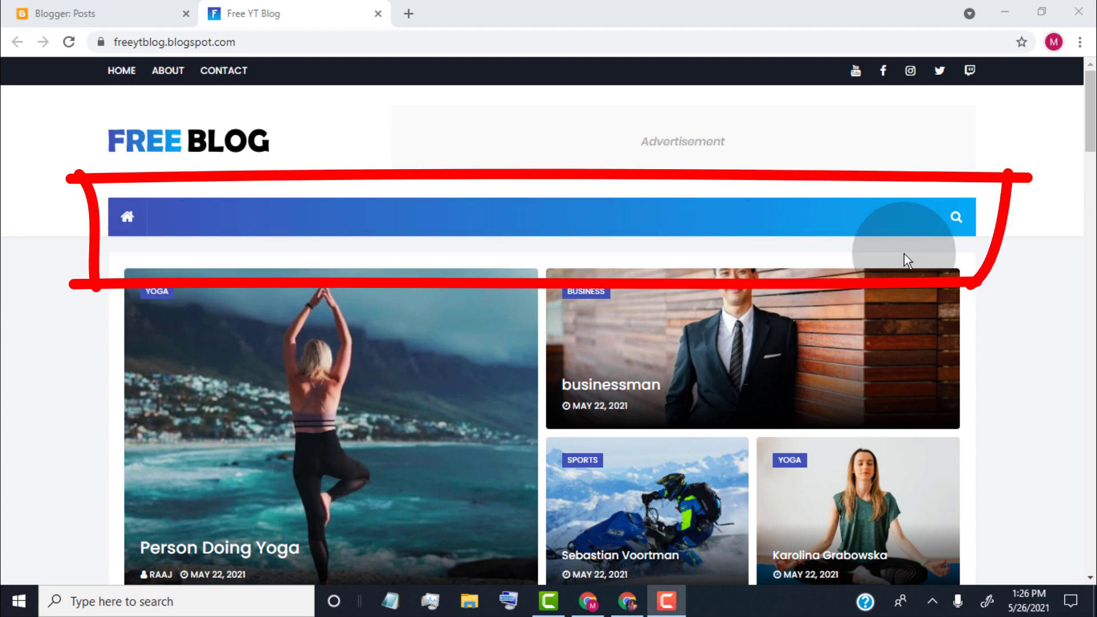
# Step: Look over the demo blog's menu for comparison, then return to the Free YT Blog window
pyautogui.click(676, 455)
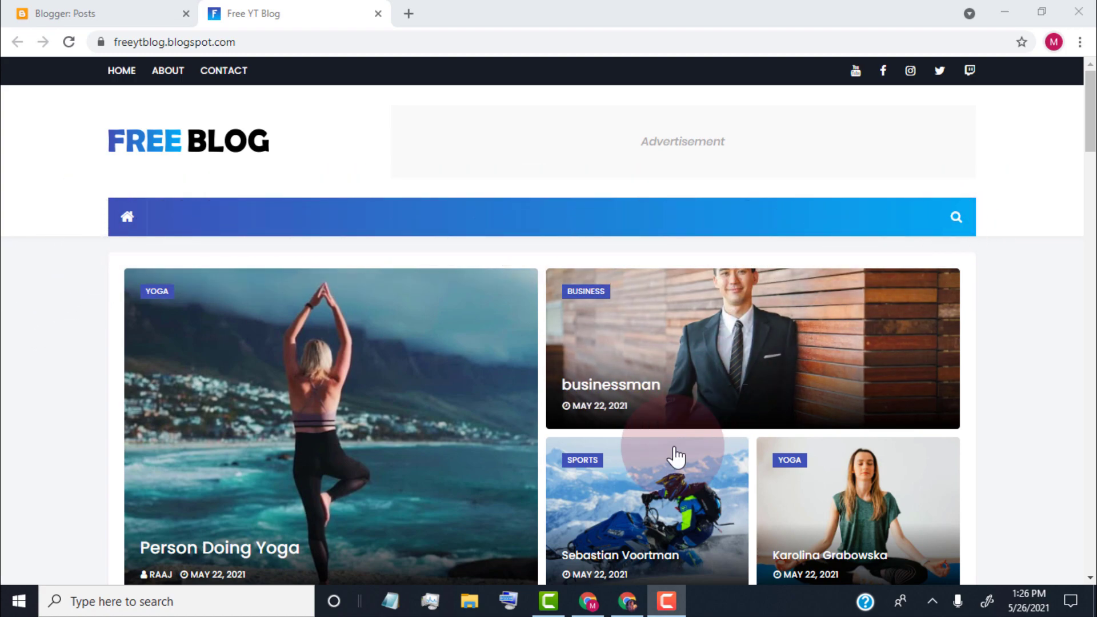
pyautogui.click(628, 601)
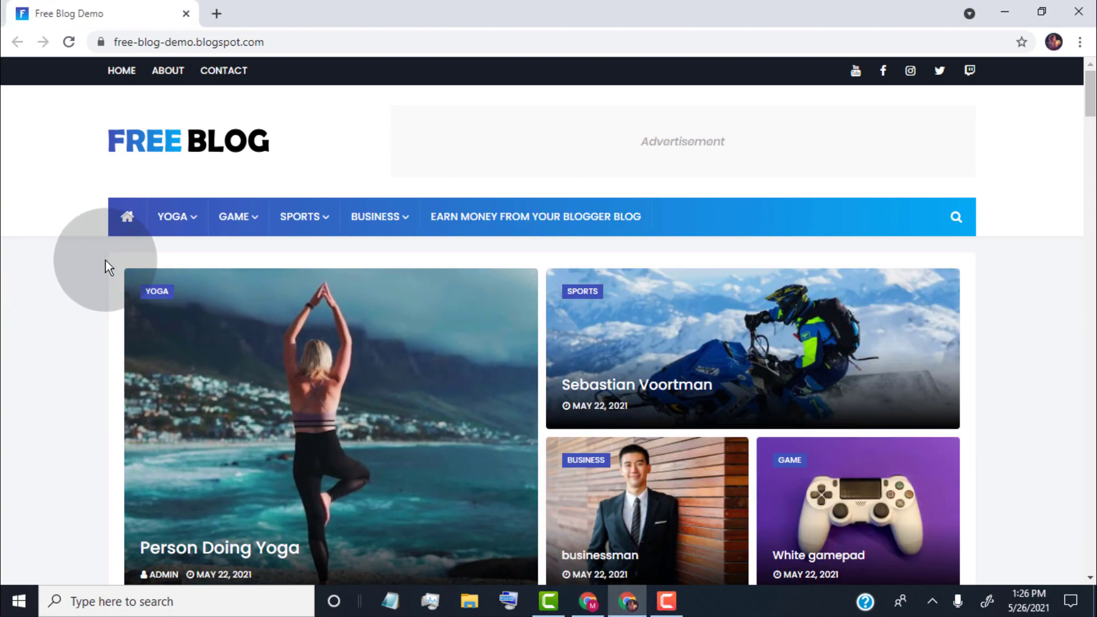
pyautogui.moveTo(240, 237)
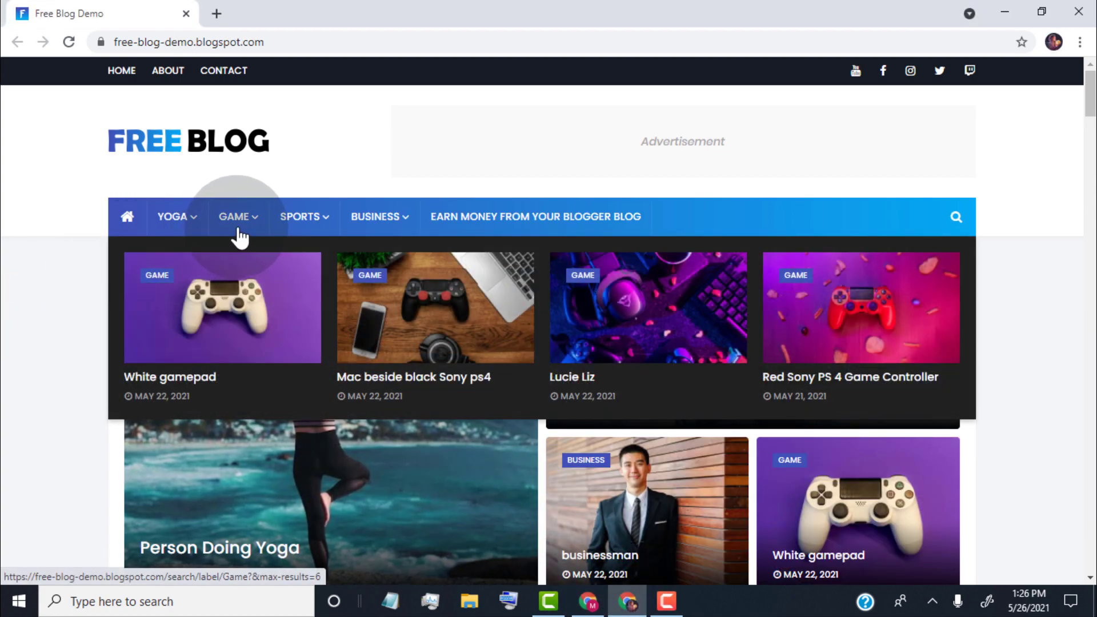
pyautogui.moveTo(288, 235)
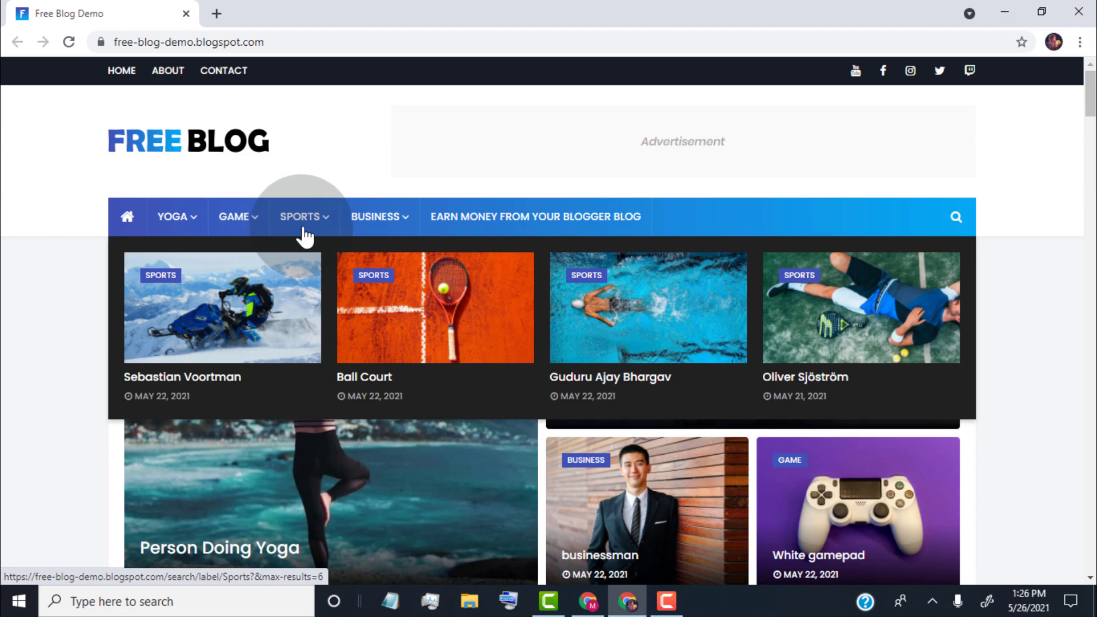
pyautogui.moveTo(353, 237)
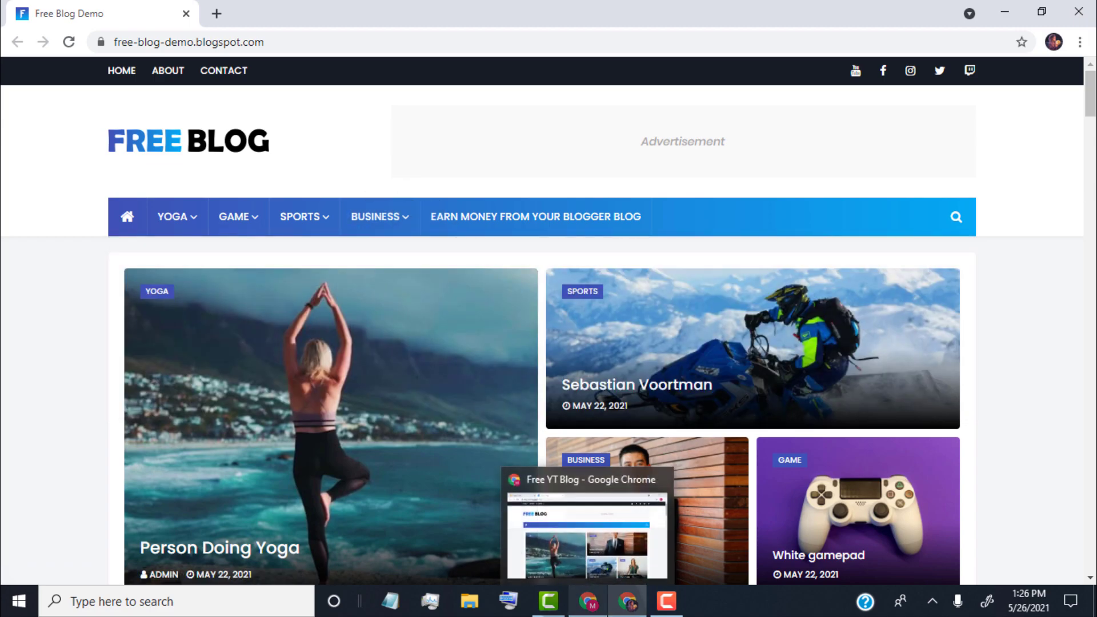
pyautogui.click(588, 601)
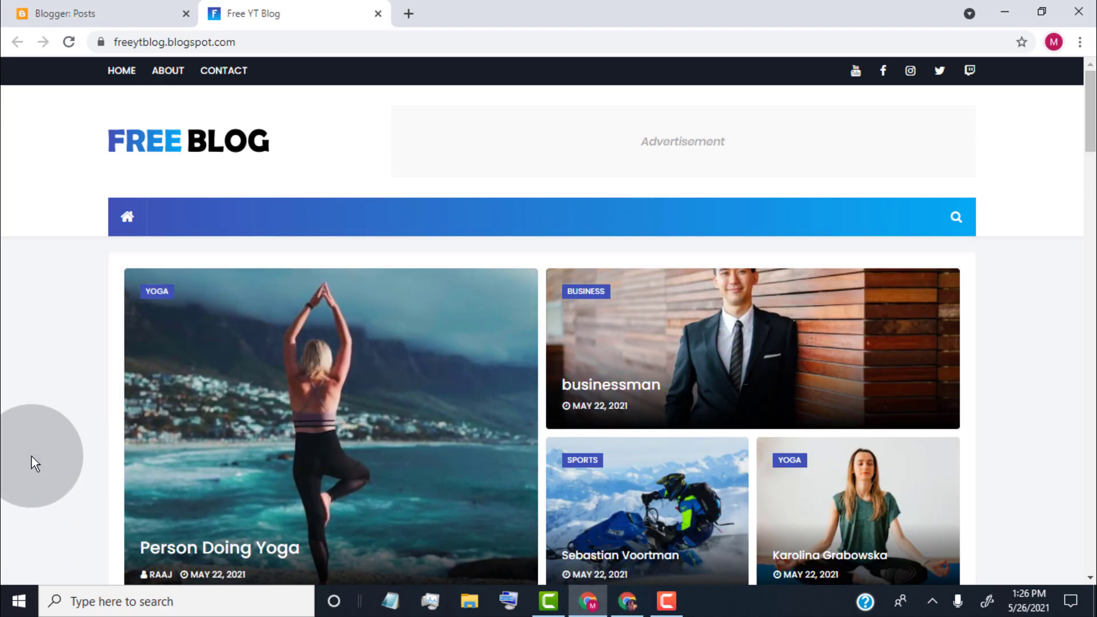
# Step: Start a new Main Menu link item named Yoga with URL Yoga/mega-menu
pyautogui.click(132, 18)
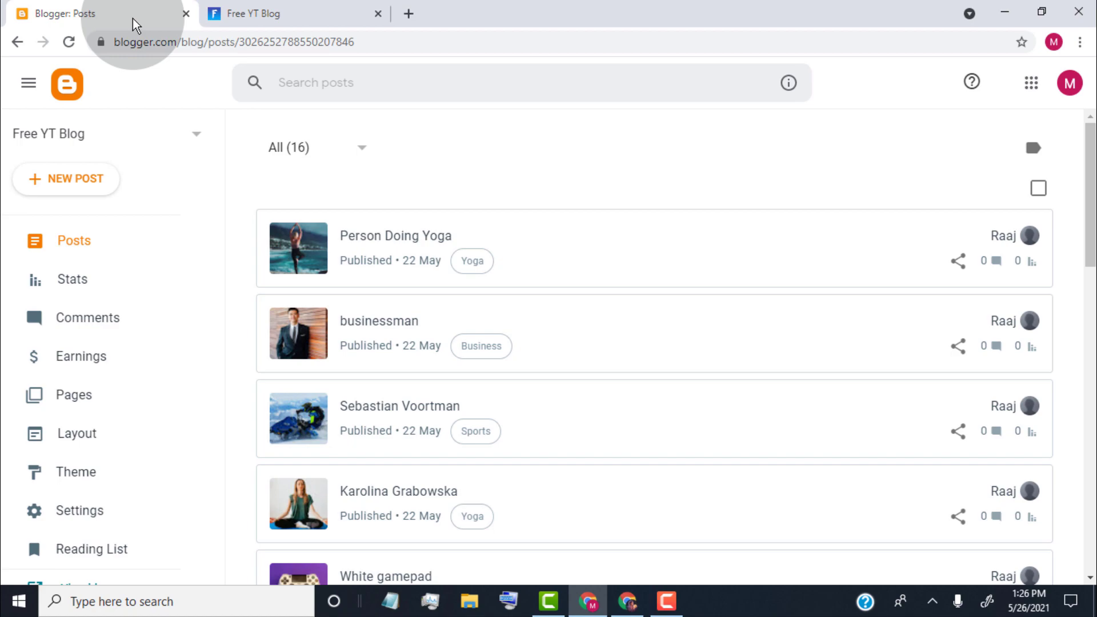
pyautogui.click(118, 441)
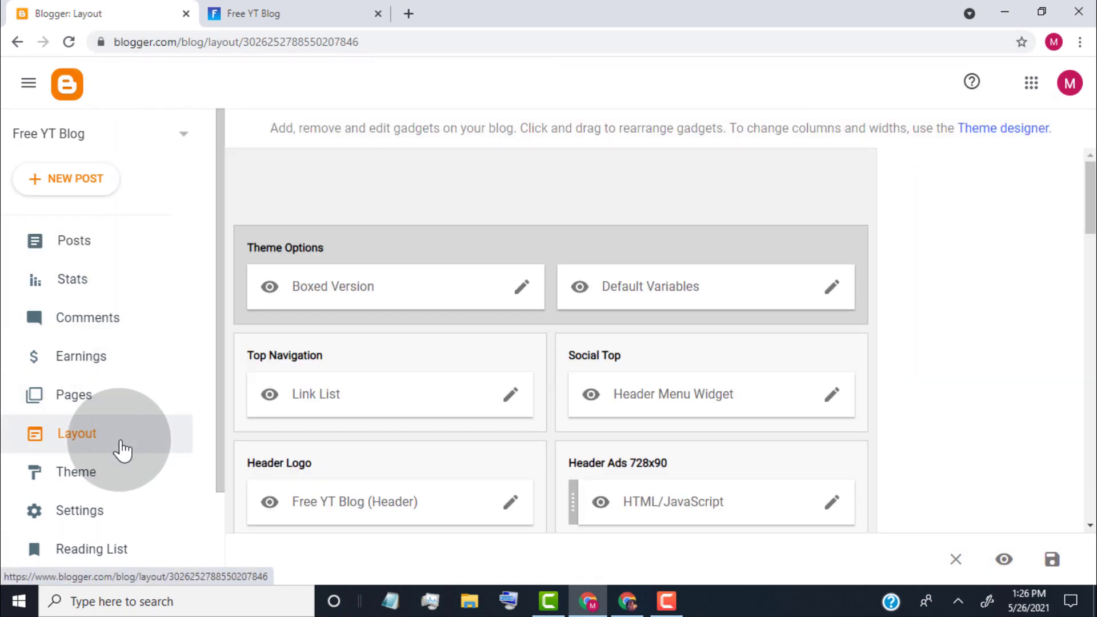
pyautogui.scroll(-5, 376, 392)
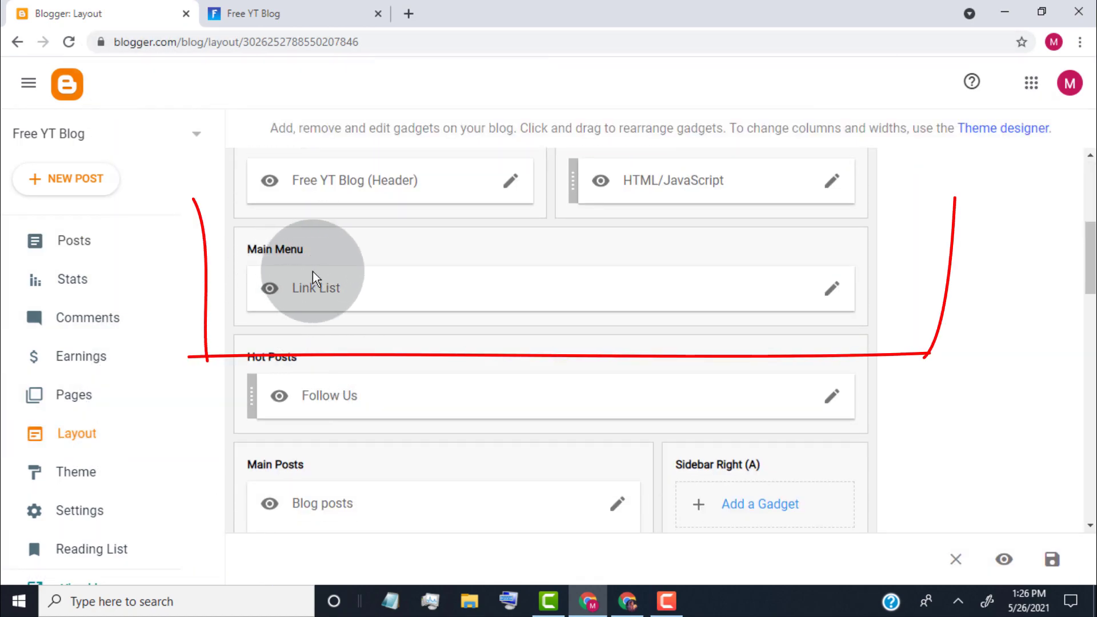
pyautogui.click(832, 292)
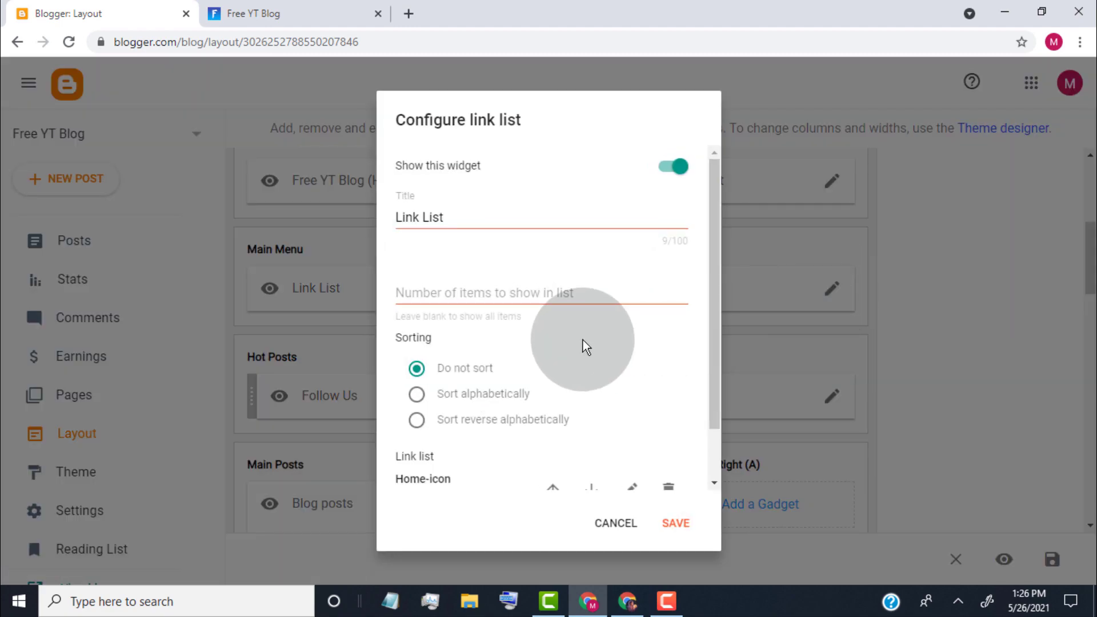
pyautogui.scroll(-2, 587, 338)
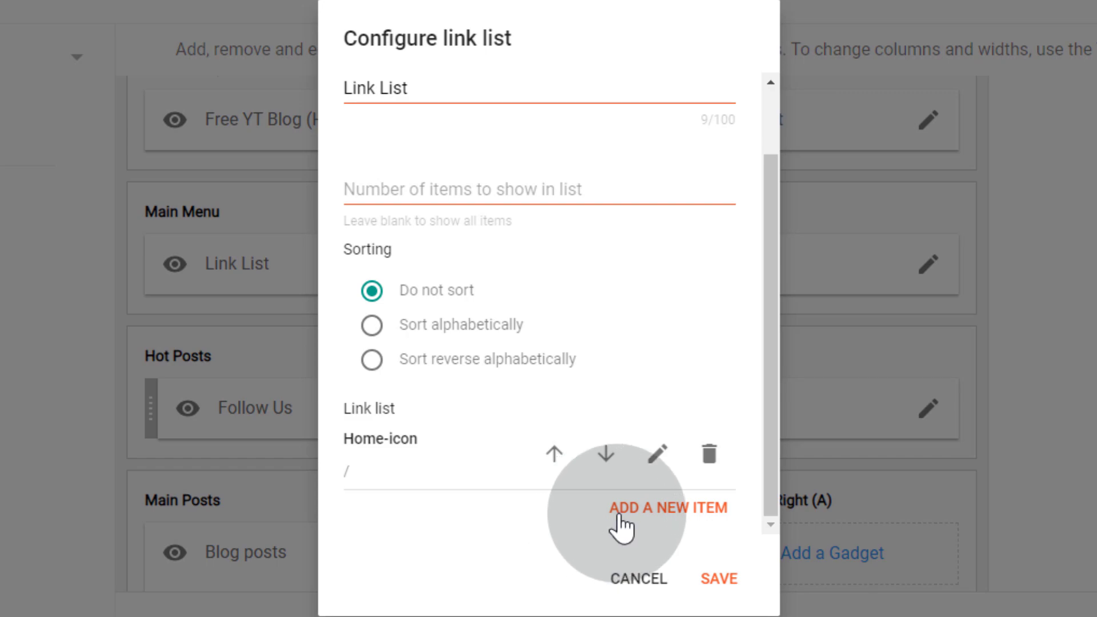
pyautogui.click(630, 520)
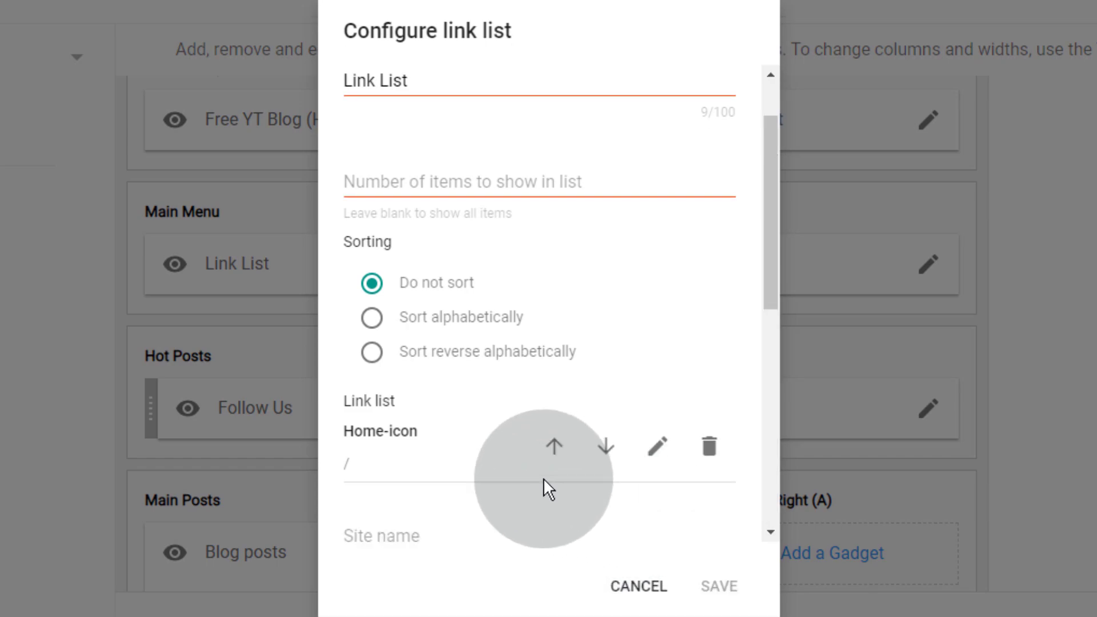
pyautogui.scroll(-4, 545, 483)
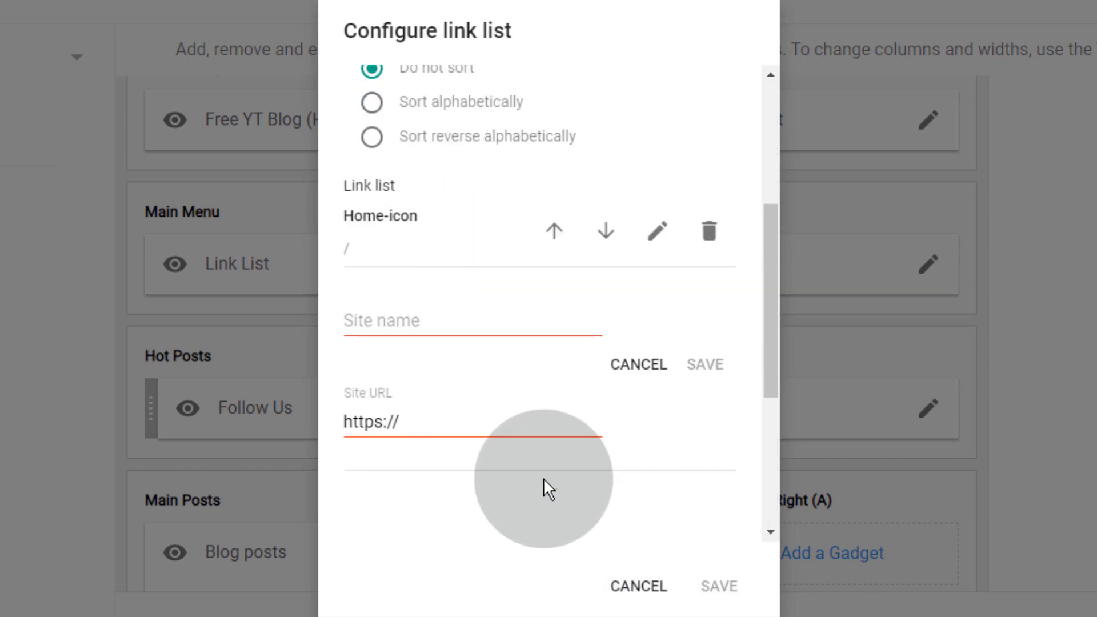
pyautogui.click(424, 322)
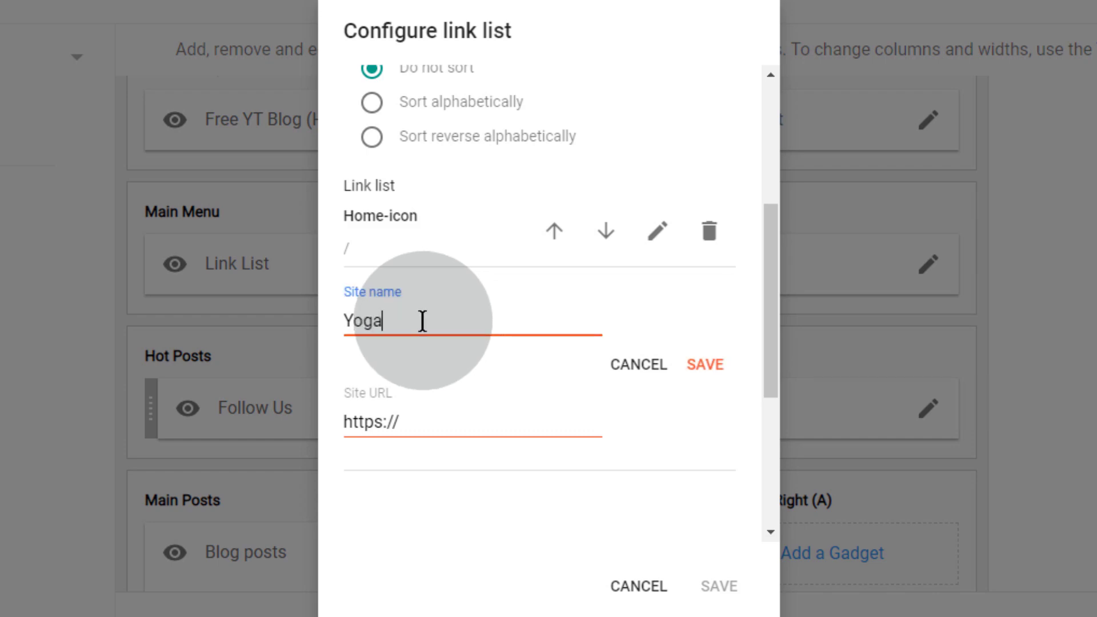
pyautogui.click(419, 421)
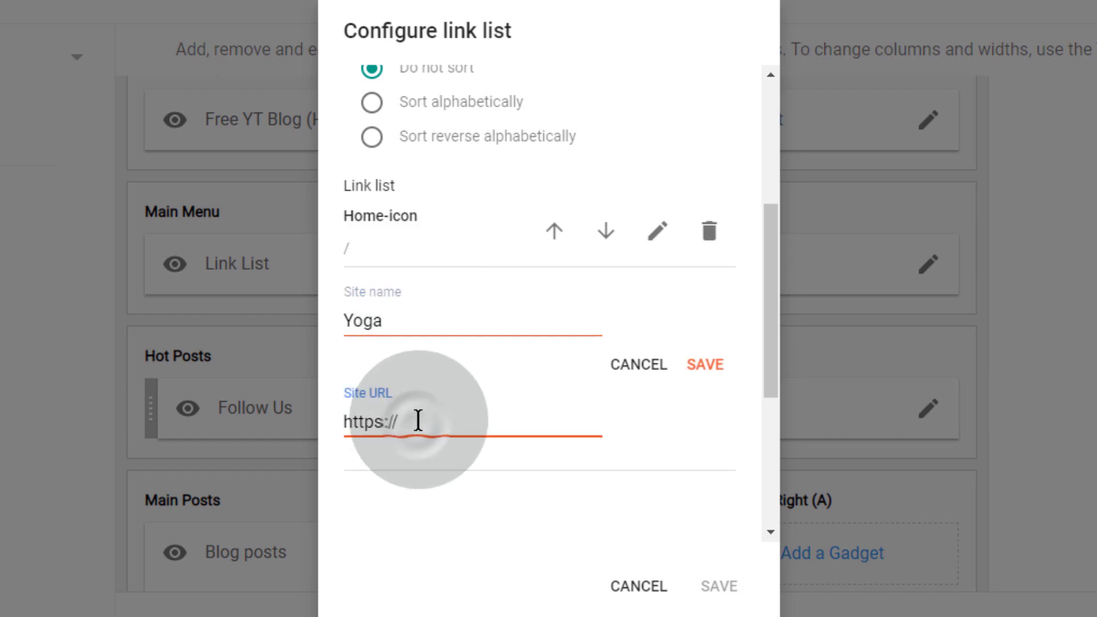
pyautogui.press('BackSpace')
pyautogui.press('BackSpace')
pyautogui.press('BackSpace')
pyautogui.press('BackSpace')
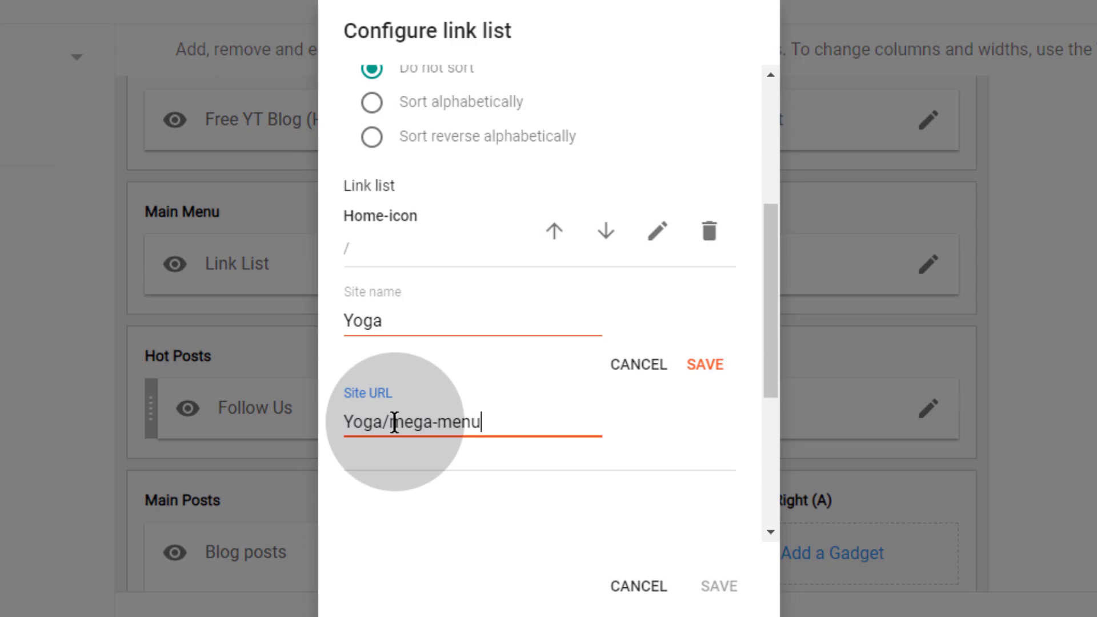
# Step: Save the Yoga item and add a Game item linking to Game/mega-menu
pyautogui.click(707, 368)
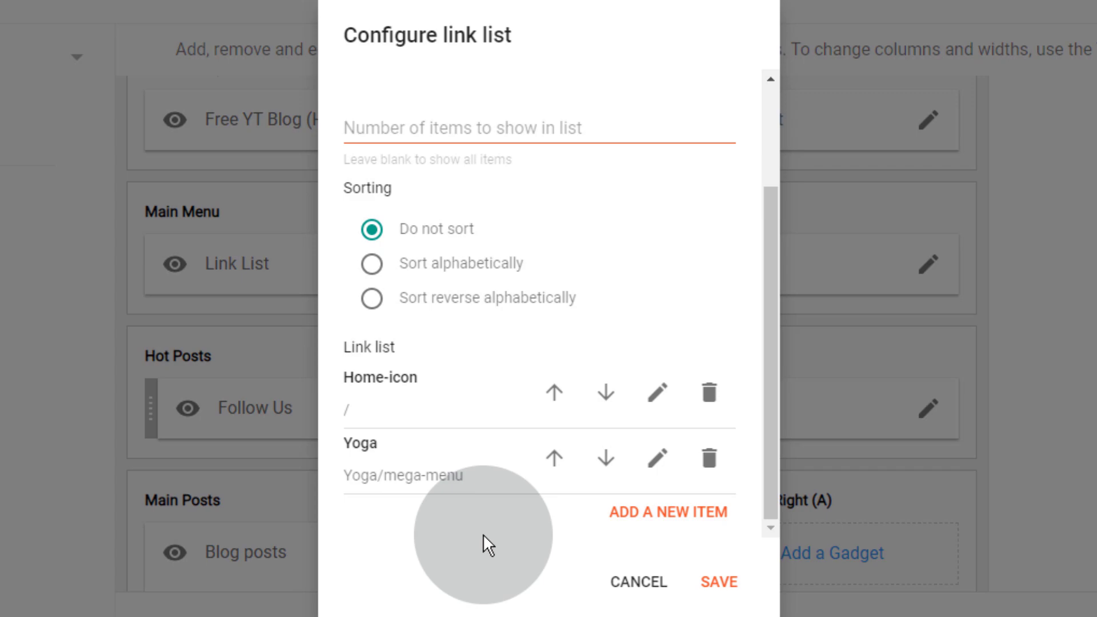
pyautogui.click(650, 511)
pyautogui.click(409, 325)
pyautogui.write('Game')
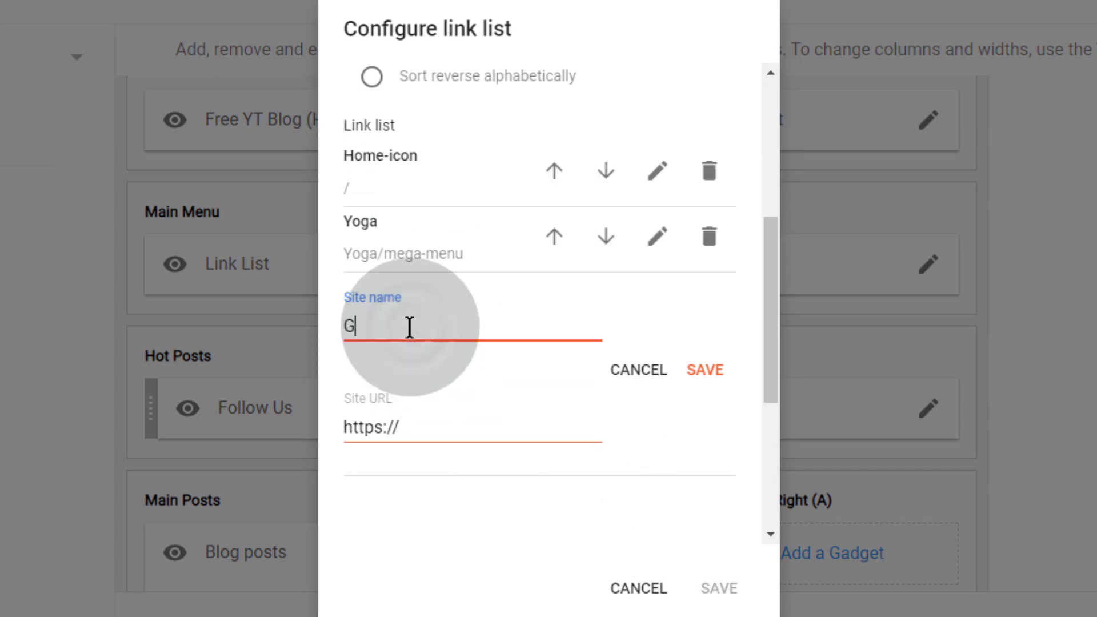
pyautogui.click(414, 433)
pyautogui.write('Game/mega-menu')
pyautogui.click(705, 369)
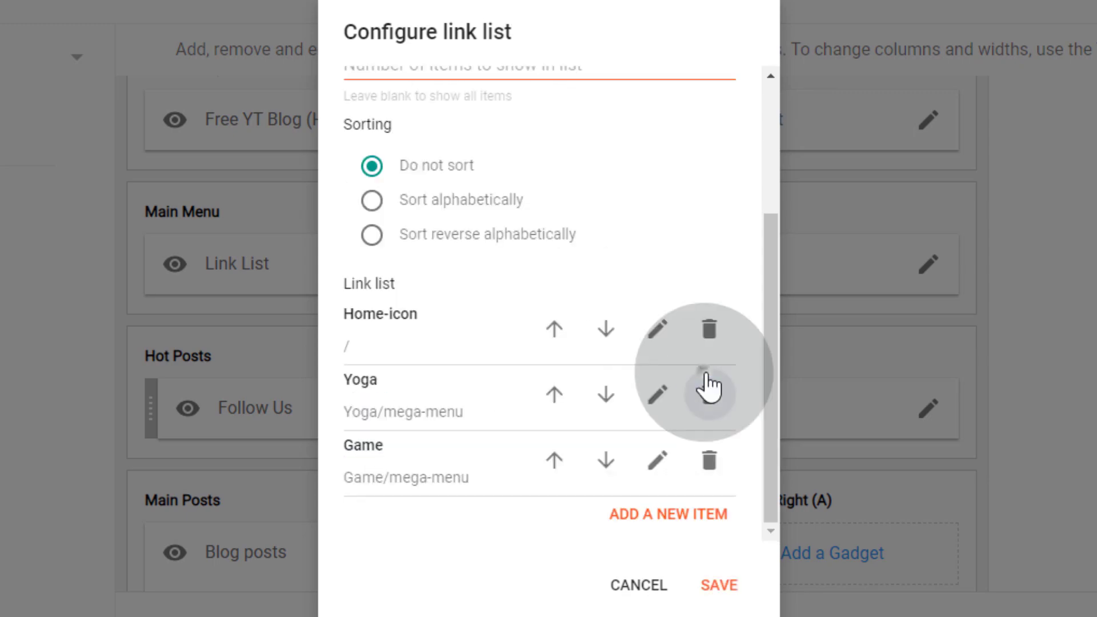
# Step: Add a Sports item linking to Sports/mega-menu
pyautogui.click(669, 512)
pyautogui.click(421, 323)
pyautogui.write('Sports')
pyautogui.click(421, 430)
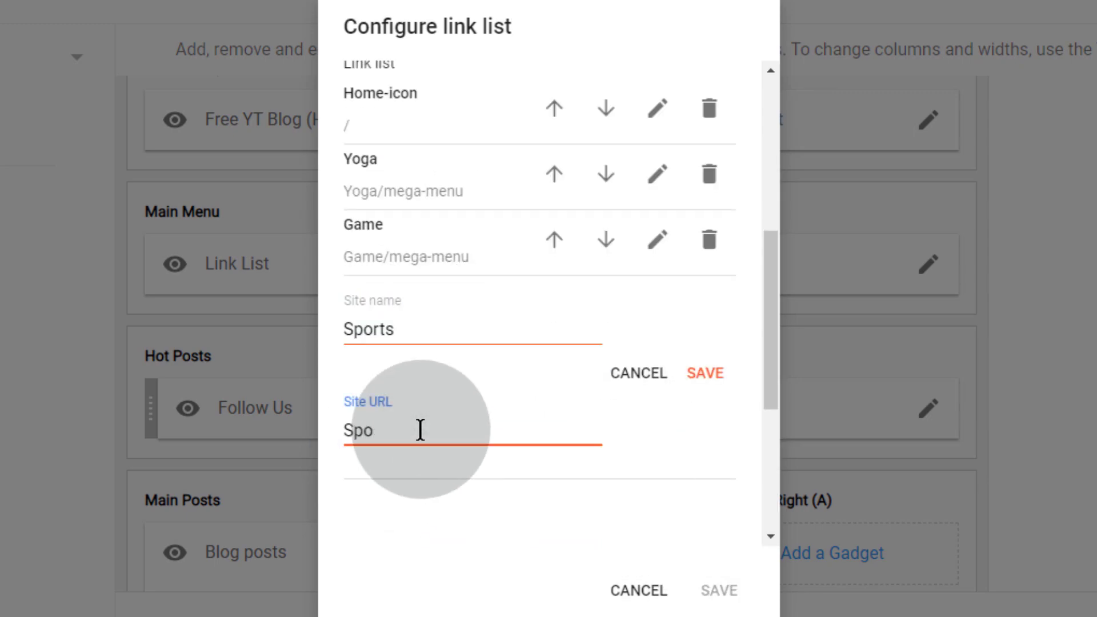
pyautogui.write('Sports/mega-menu')
pyautogui.click(701, 375)
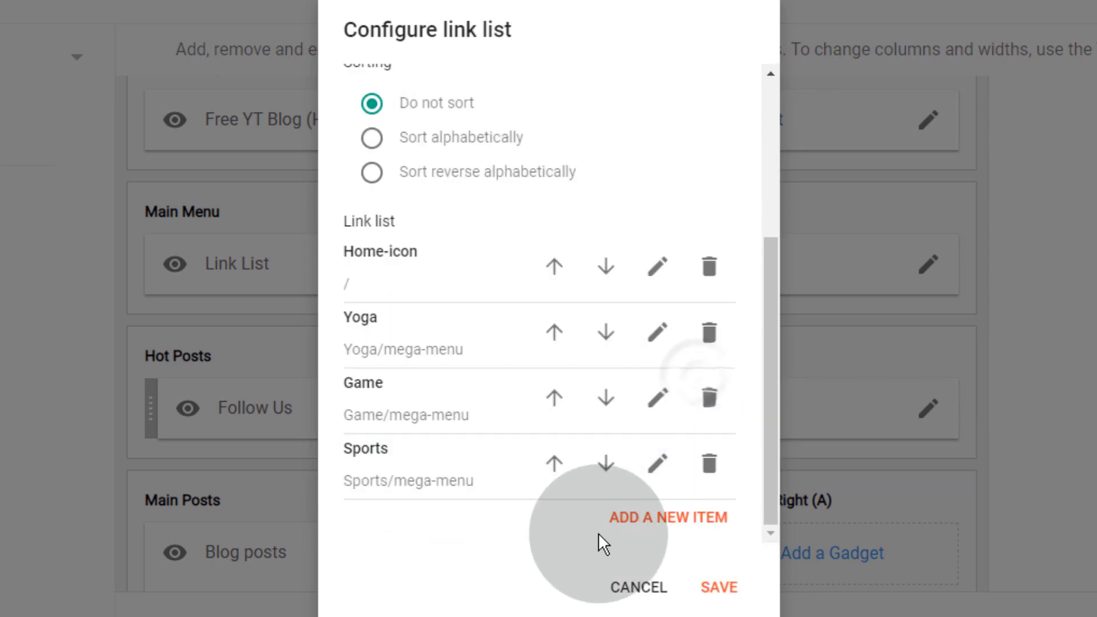
# Step: Add a Business item with its mega-menu URL and save the Main Menu link list
pyautogui.click(598, 534)
pyautogui.click(391, 336)
pyautogui.write('Busin')
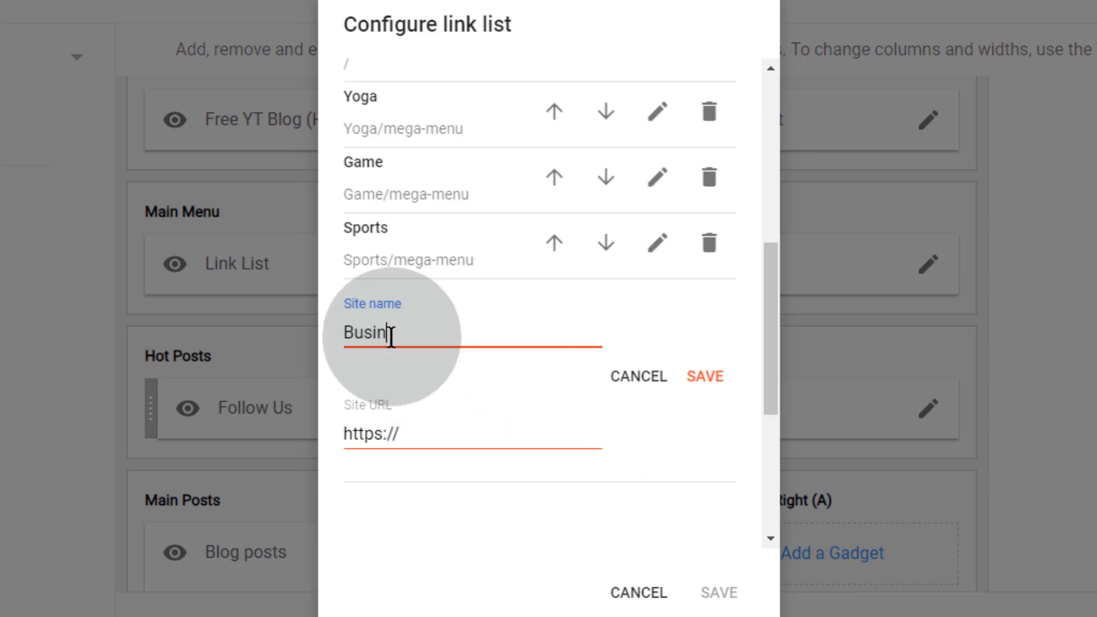
pyautogui.write('ess')
pyautogui.click(433, 436)
pyautogui.write('ht')
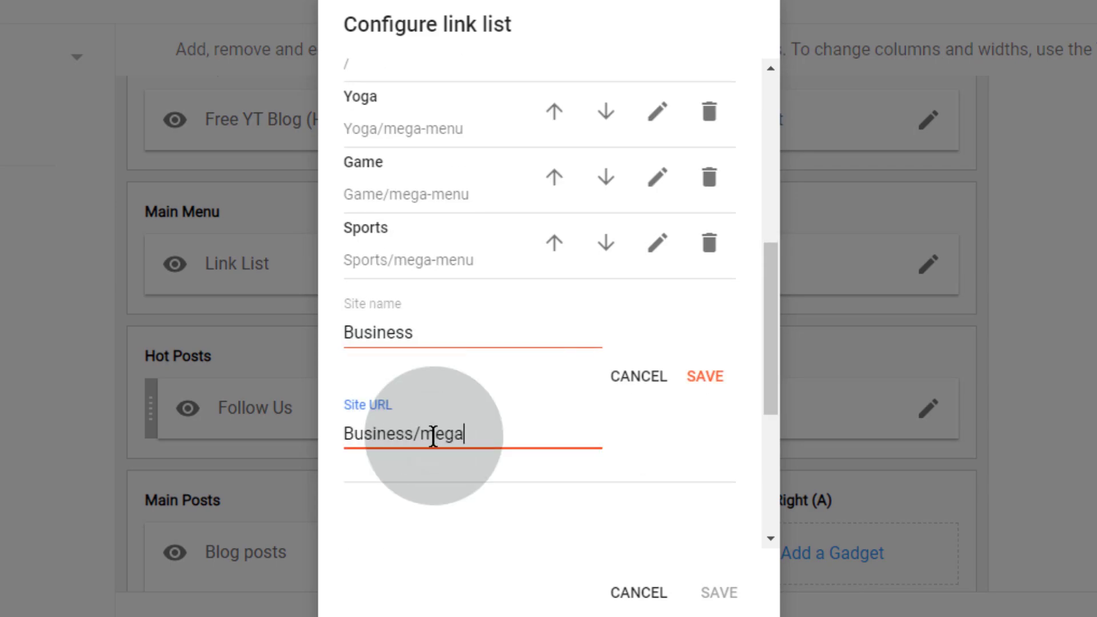
pyautogui.press('Return')
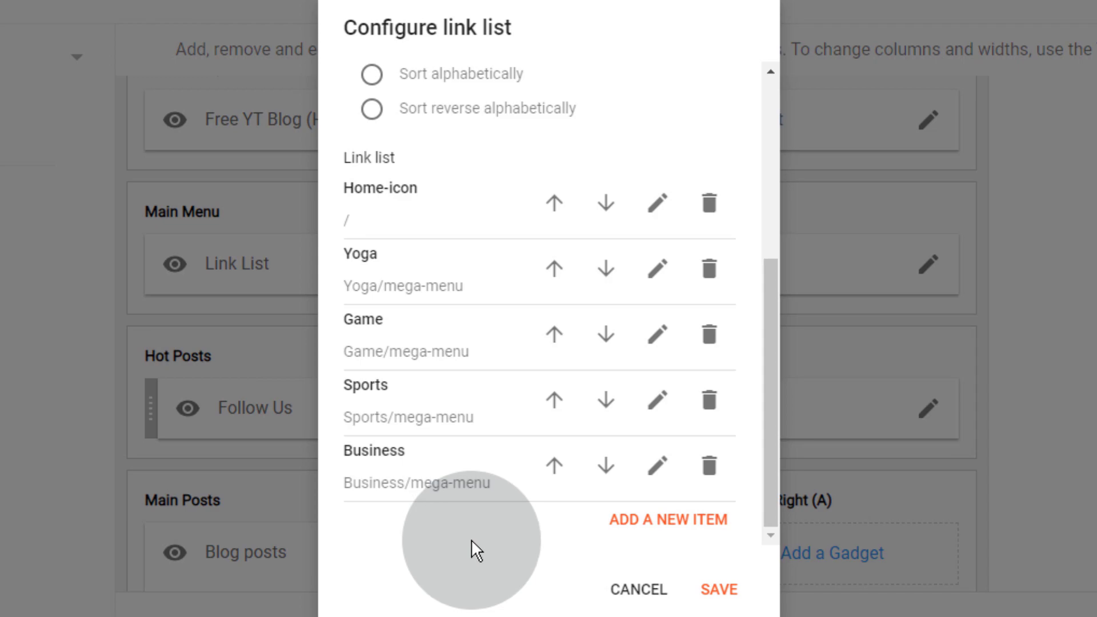
pyautogui.click(714, 594)
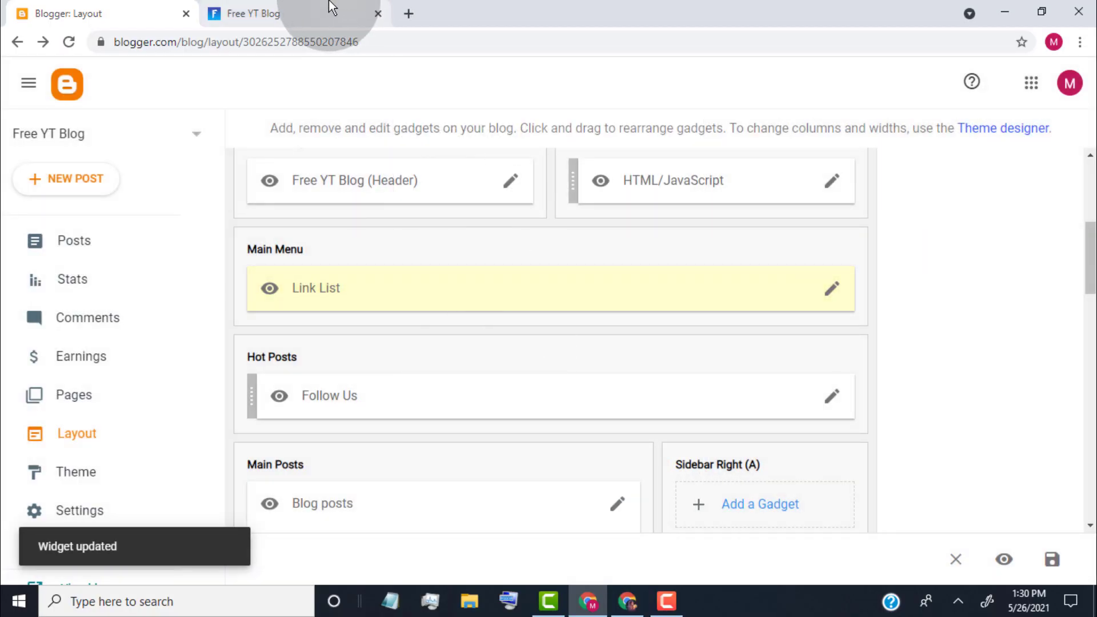
# Step: Reload the live Free YT Blog and copy the CONTACT link's address
pyautogui.click(331, 9)
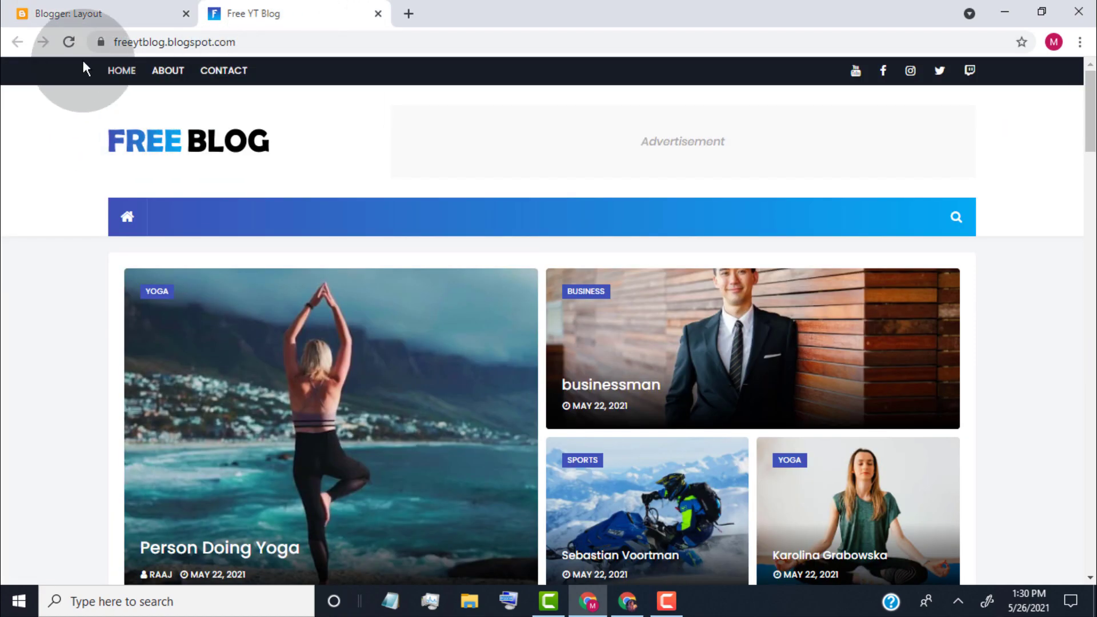
pyautogui.click(69, 42)
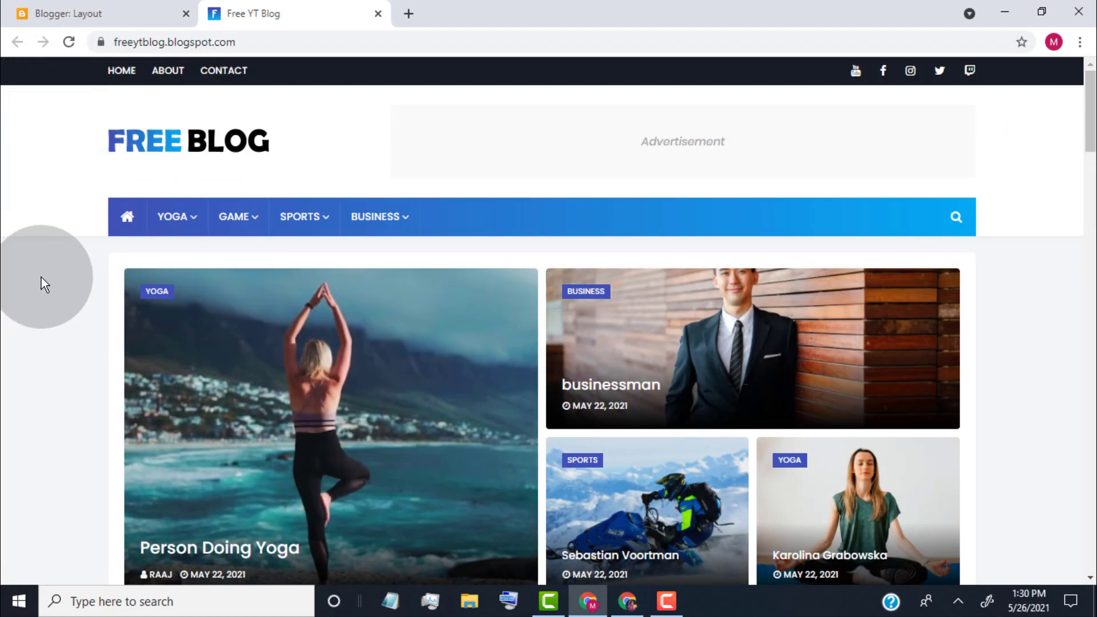
pyautogui.moveTo(229, 223)
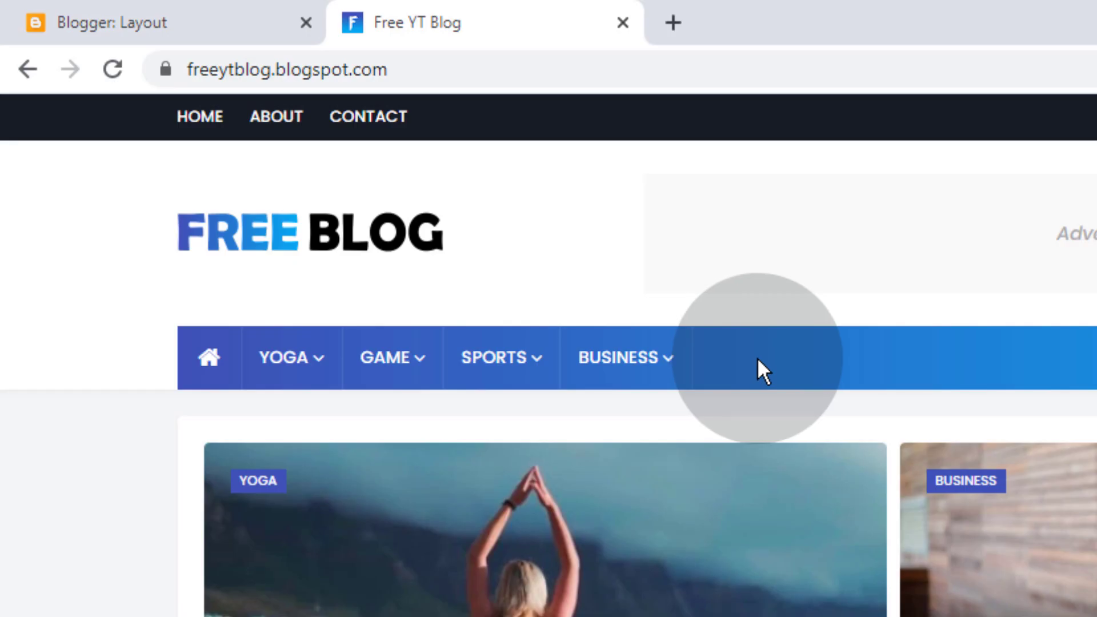
pyautogui.rightClick(398, 129)
pyautogui.click(482, 306)
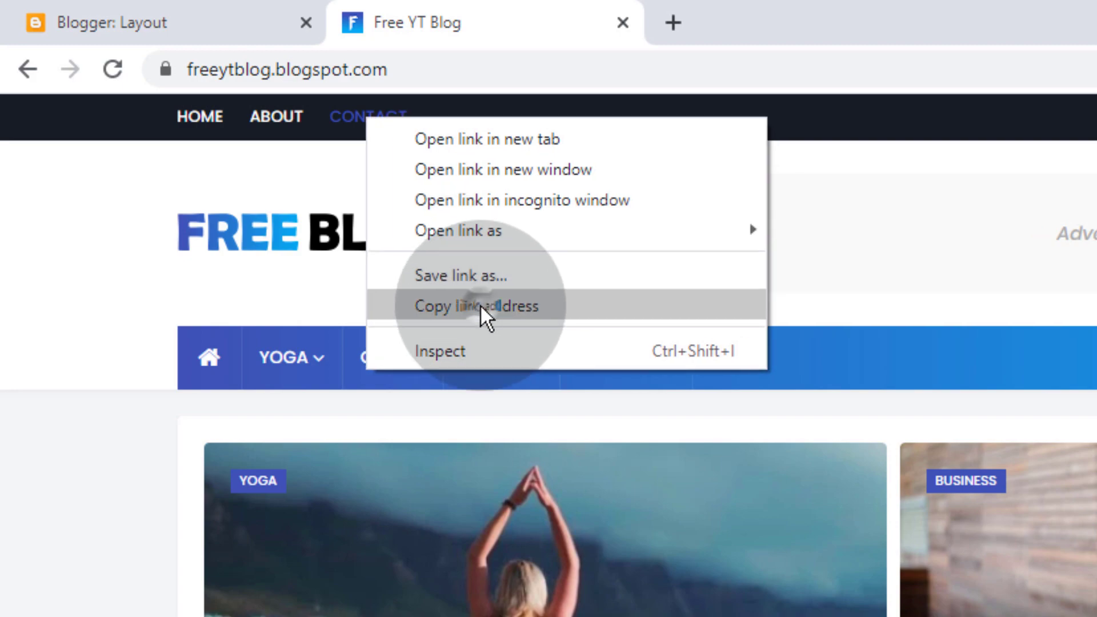
# Step: Open the Main Menu link list from Layout and start a new item
pyautogui.click(184, 8)
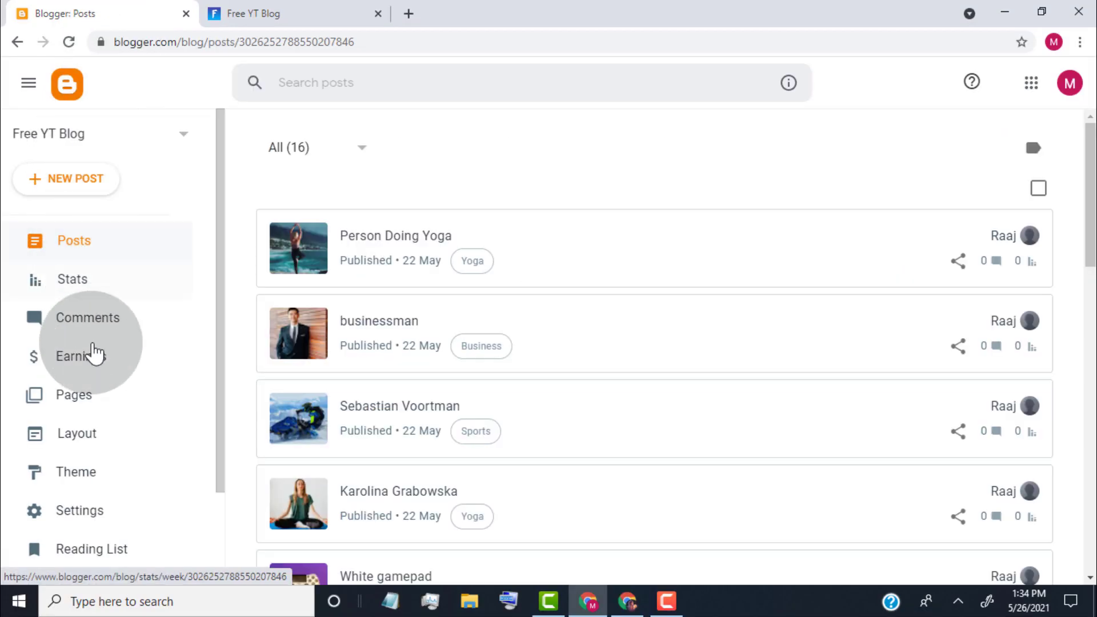
pyautogui.click(93, 438)
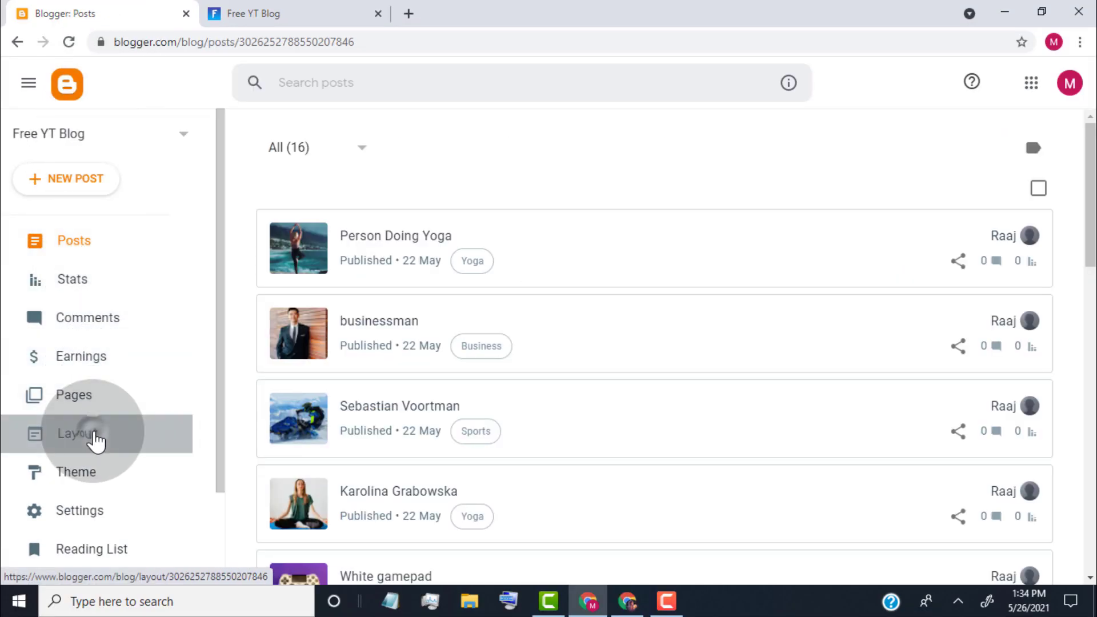
pyautogui.scroll(-3, 307, 361)
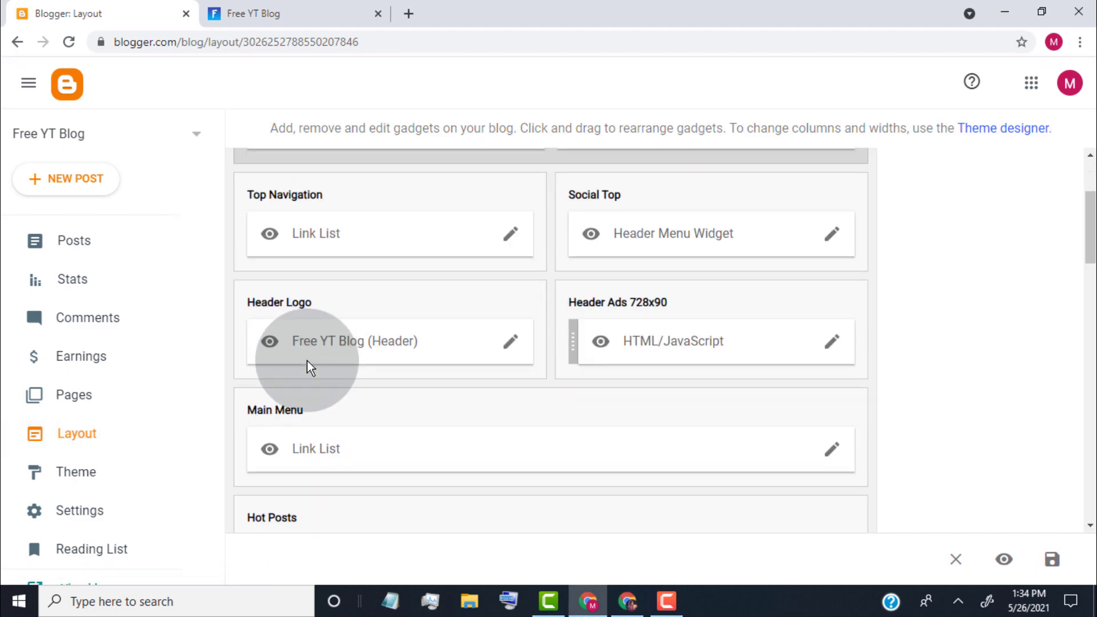
pyautogui.click(829, 457)
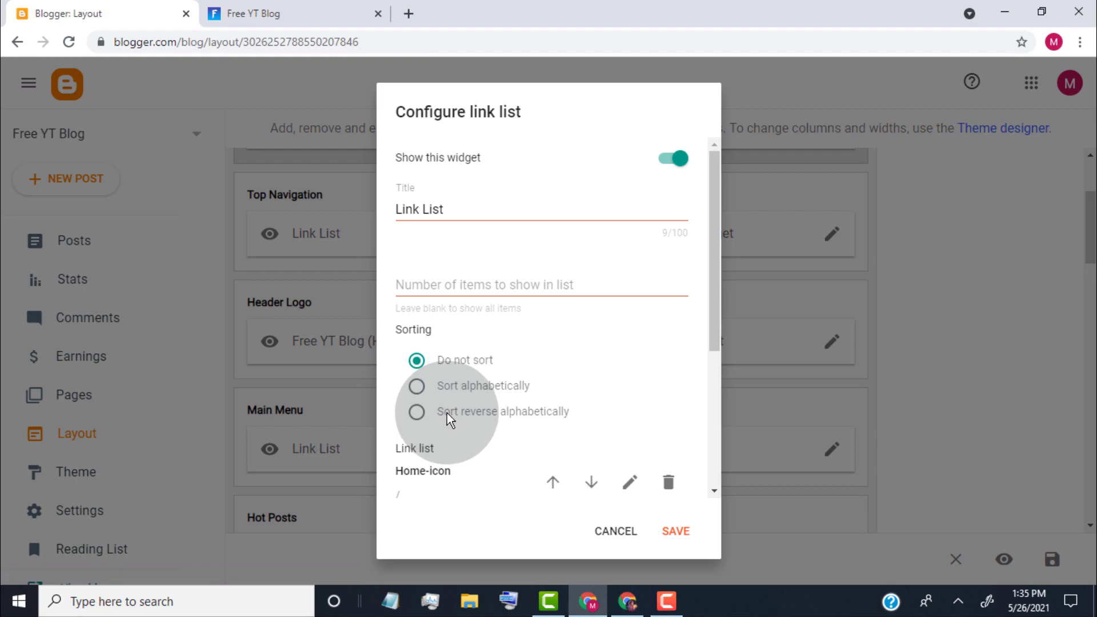
pyautogui.scroll(-1, 526, 321)
pyautogui.scroll(-3, 526, 321)
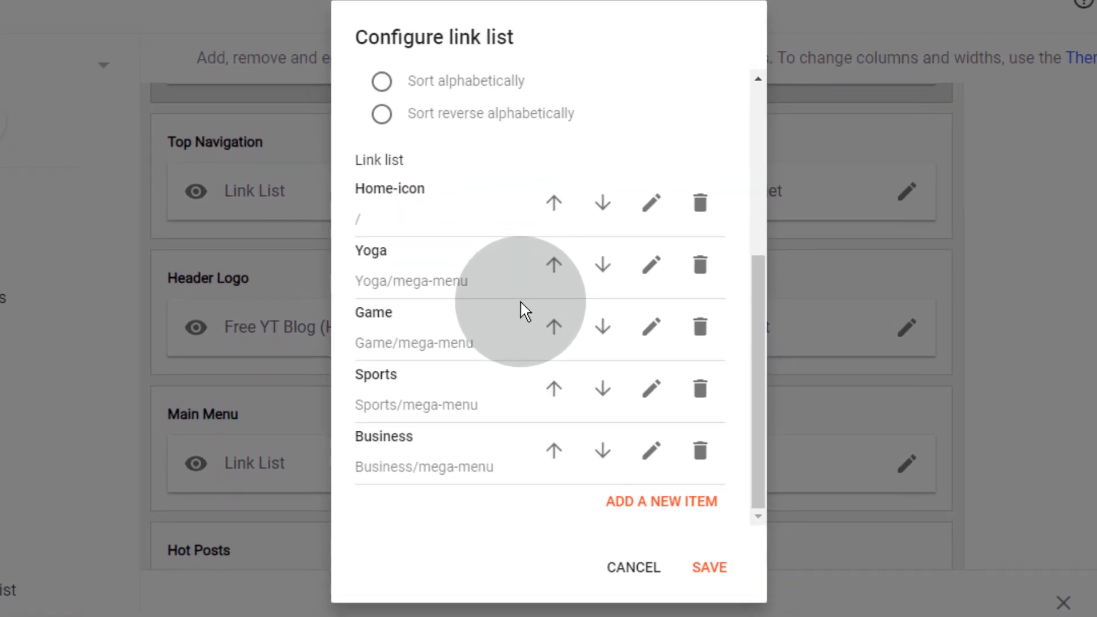
pyautogui.click(676, 511)
# Step: Enter Contact us with the pasted contact-us.html address and save the item
pyautogui.click(388, 324)
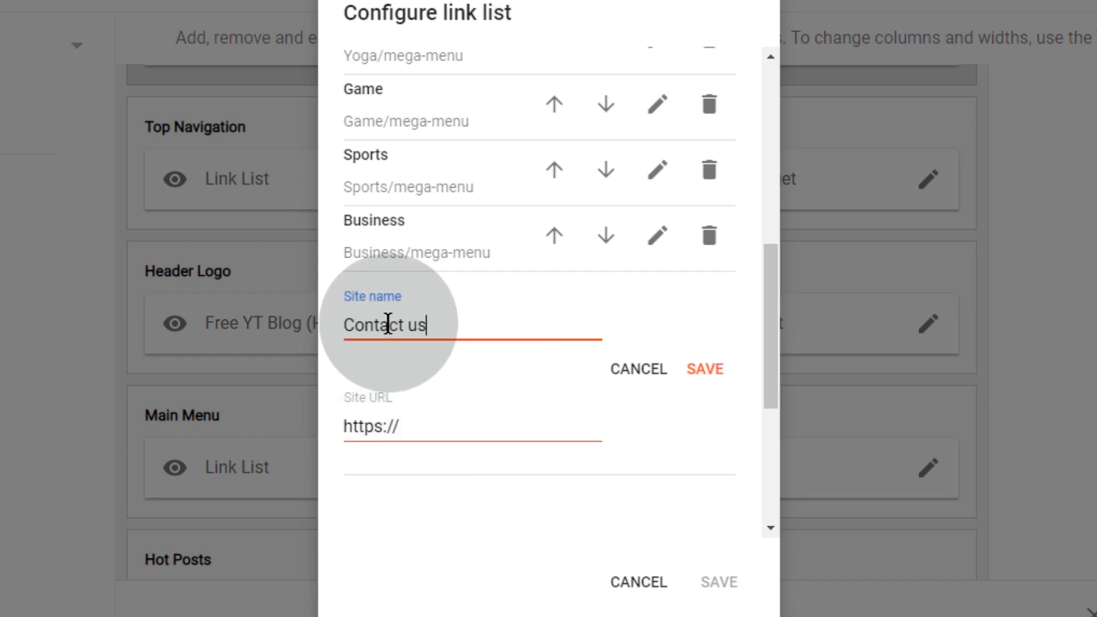
pyautogui.click(424, 419)
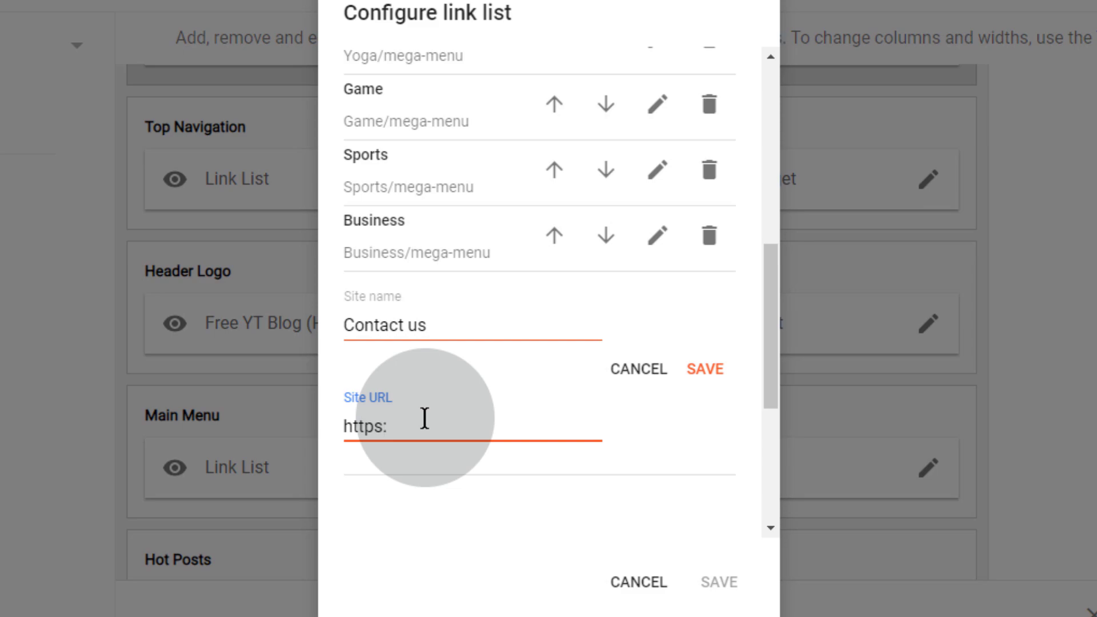
pyautogui.press('BackSpace')
pyautogui.rightClick(398, 391)
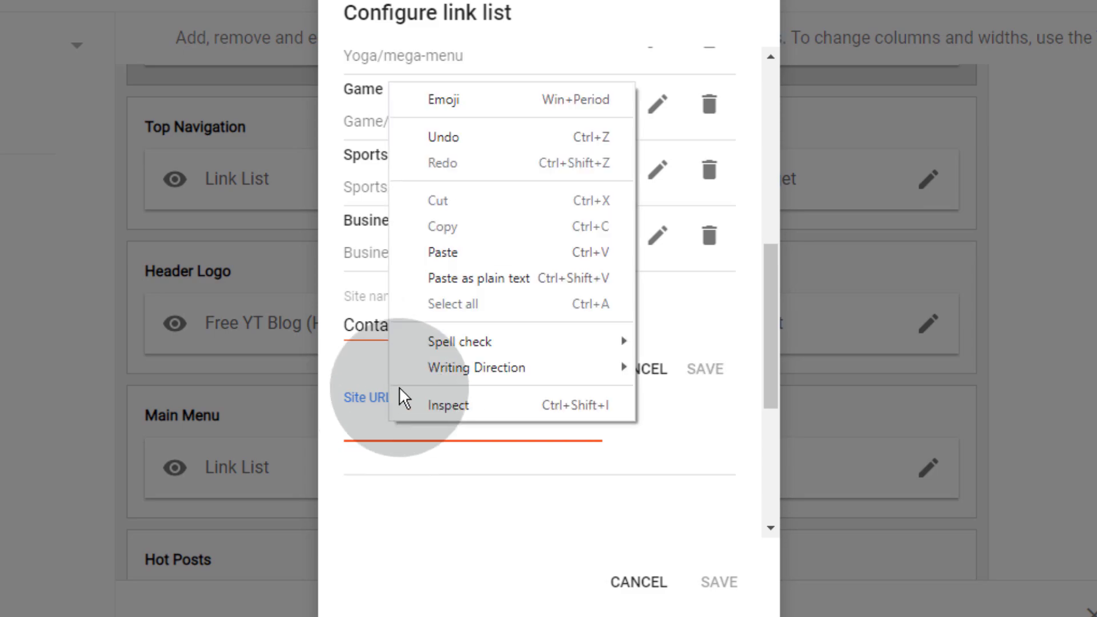
pyautogui.click(438, 259)
pyautogui.click(717, 371)
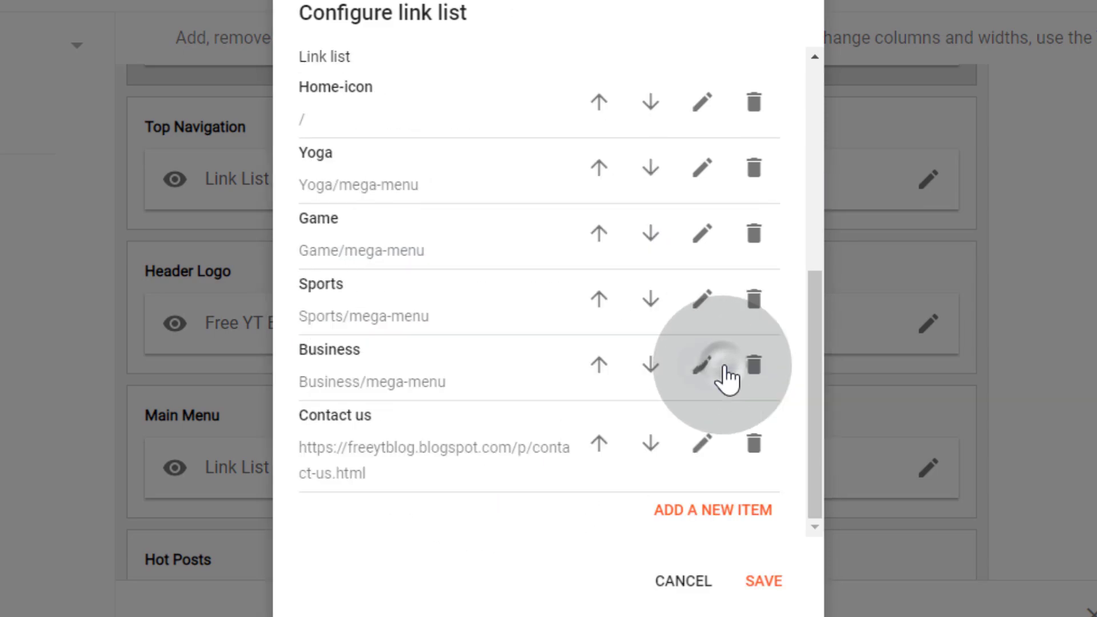
# Step: Add an Earn Money from Your Blog item with the pasted AdSense help URL and save the gadget
pyautogui.click(676, 521)
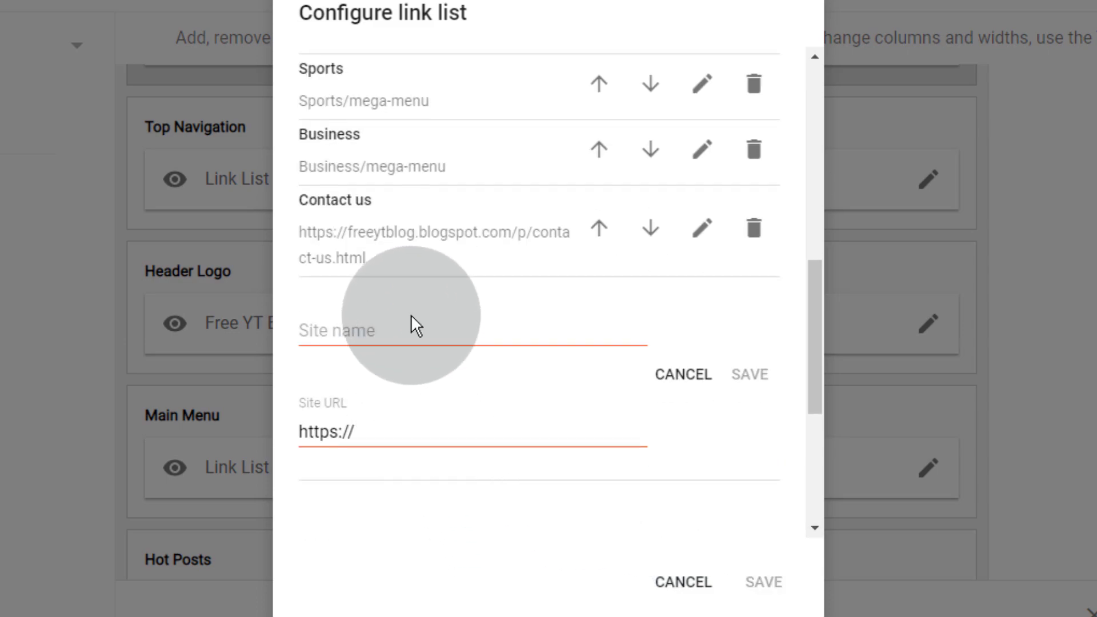
pyautogui.click(406, 331)
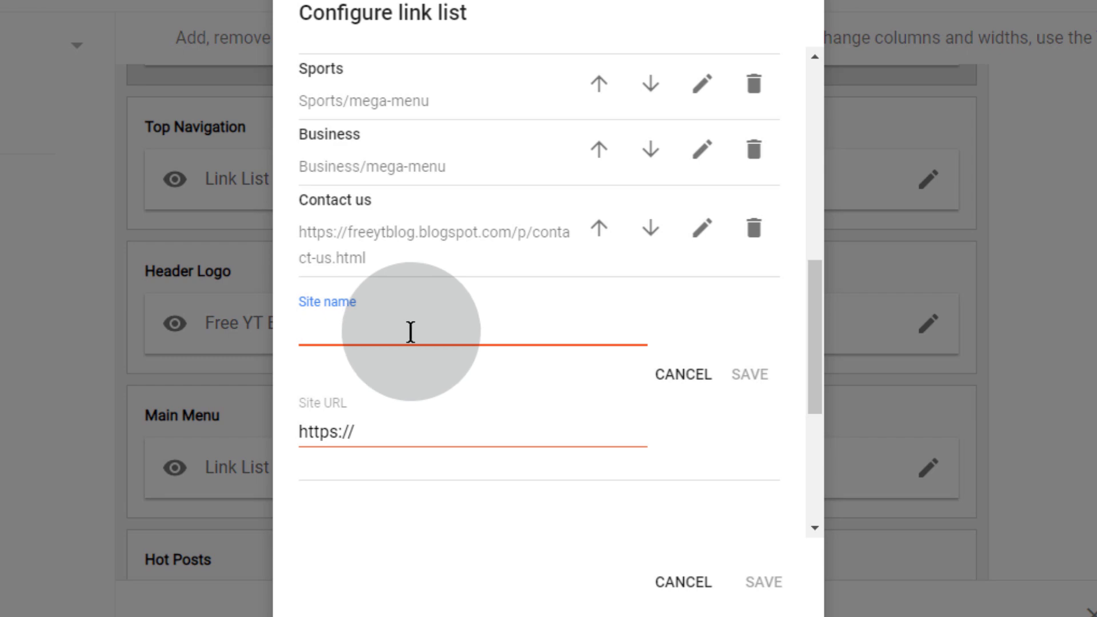
pyautogui.write('Earn Mon')
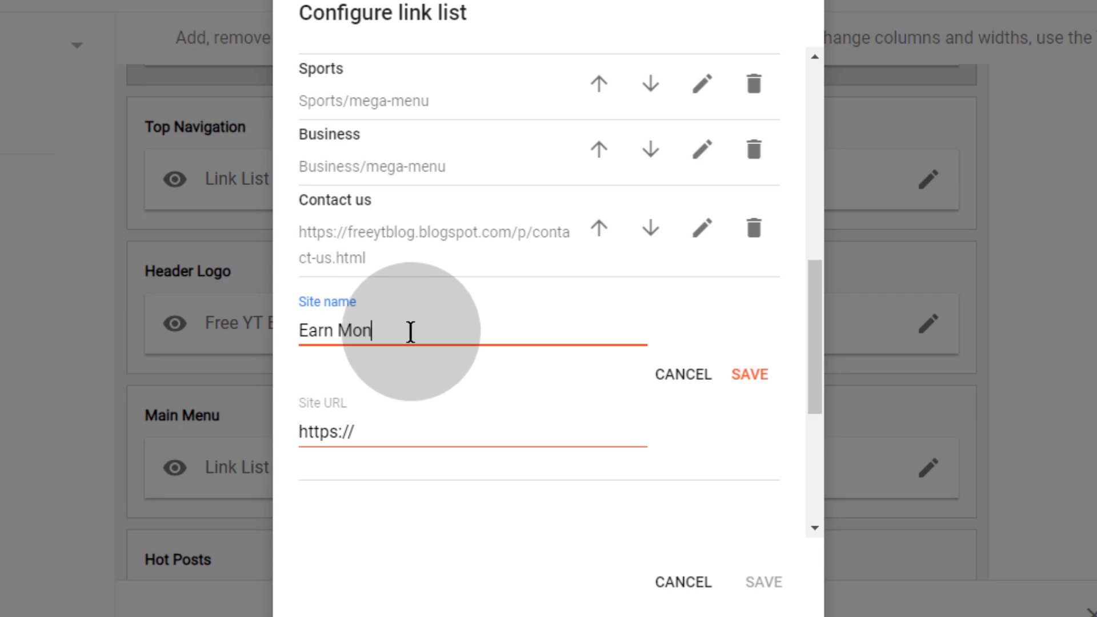
pyautogui.write('ey from Your Blog')
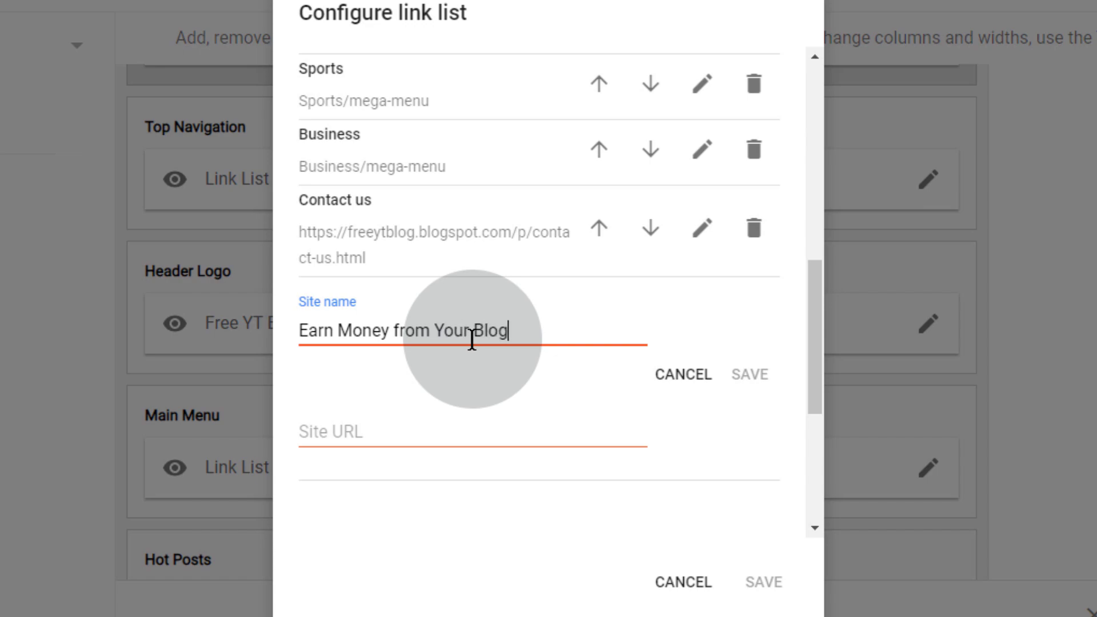
pyautogui.click(387, 431)
pyautogui.rightClick(387, 431)
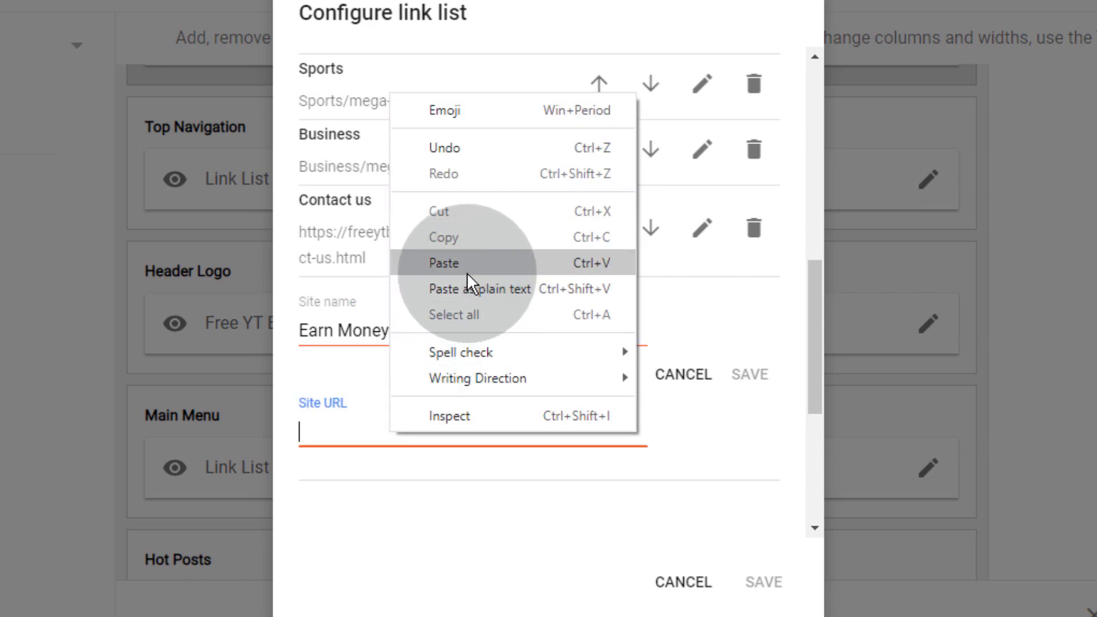
pyautogui.click(465, 282)
pyautogui.click(743, 377)
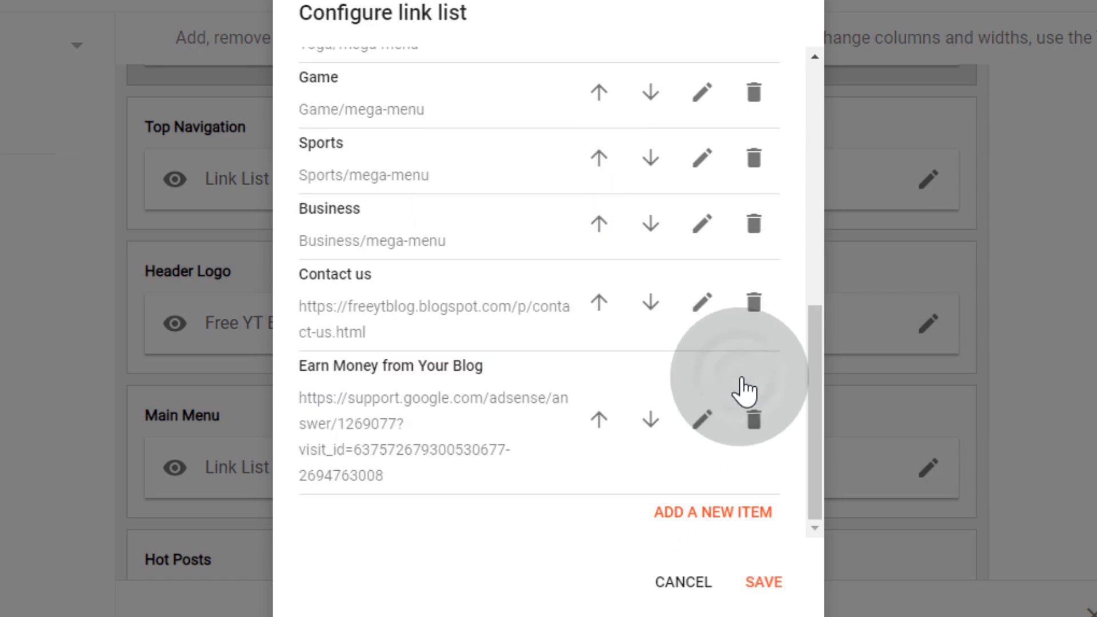
pyautogui.click(764, 586)
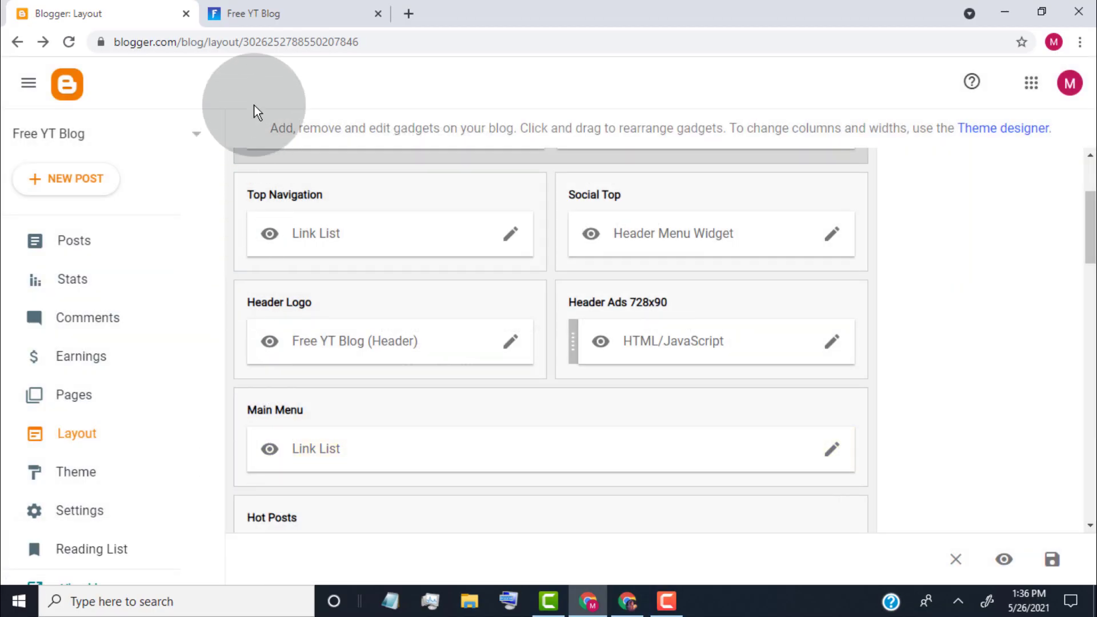
# Step: Reload the Free YT Blog homepage to show CONTACT US and EARN MONEY FROM YOUR BLOG
pyautogui.click(286, 10)
pyautogui.click(68, 42)
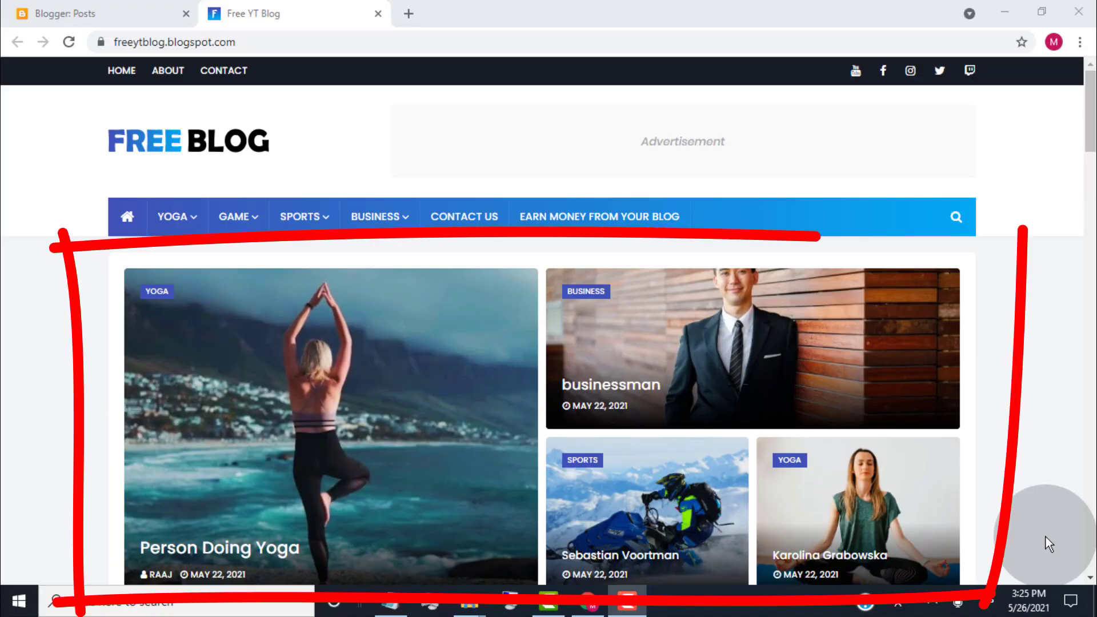
pyautogui.click(1092, 579)
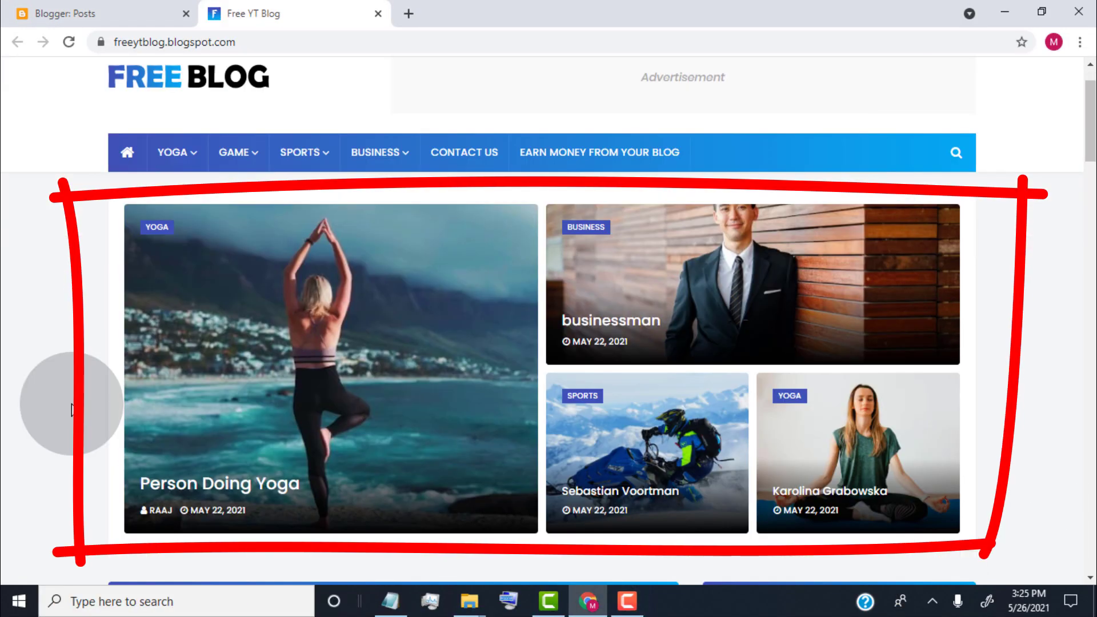
# Step: Hide and save the Follow Us gadget in Hot Posts, then reopen it and make it visible
pyautogui.click(80, 8)
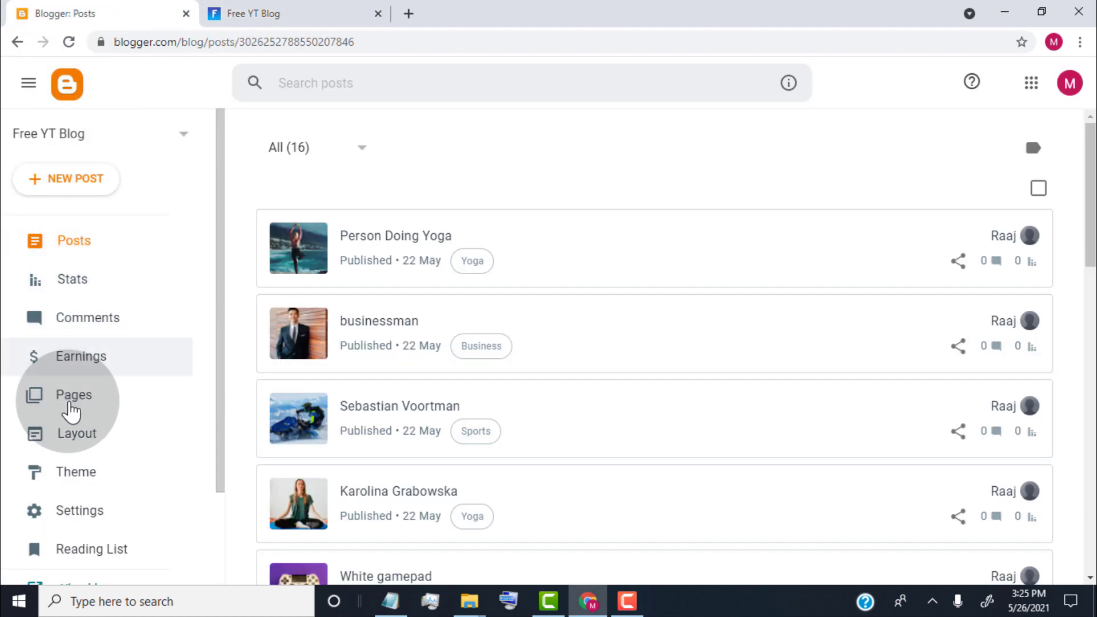
pyautogui.click(90, 436)
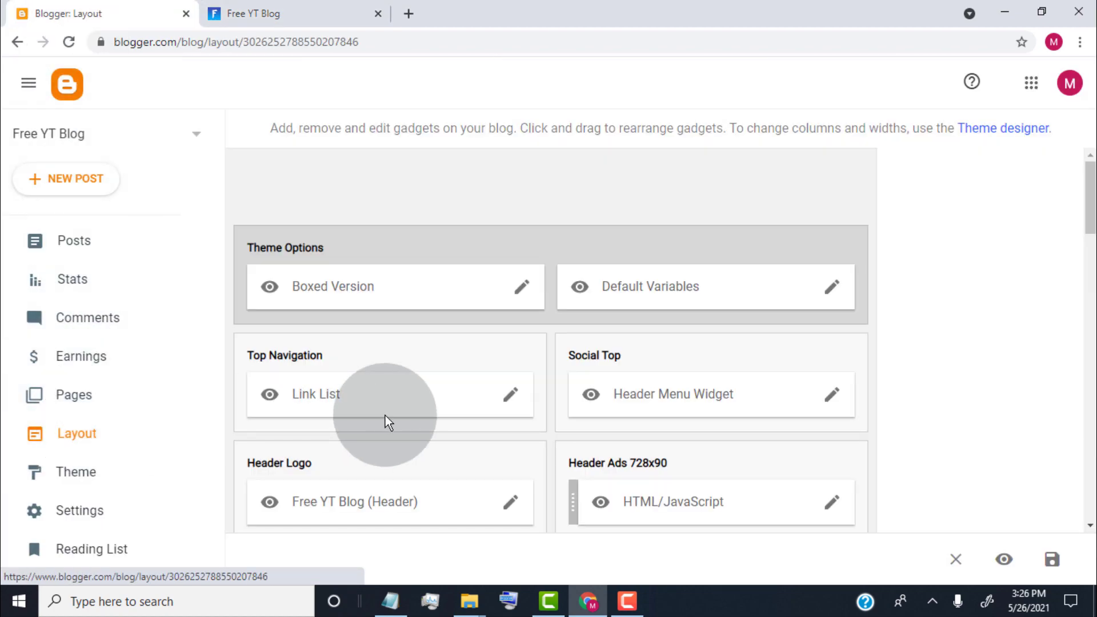
pyautogui.scroll(-6, 451, 412)
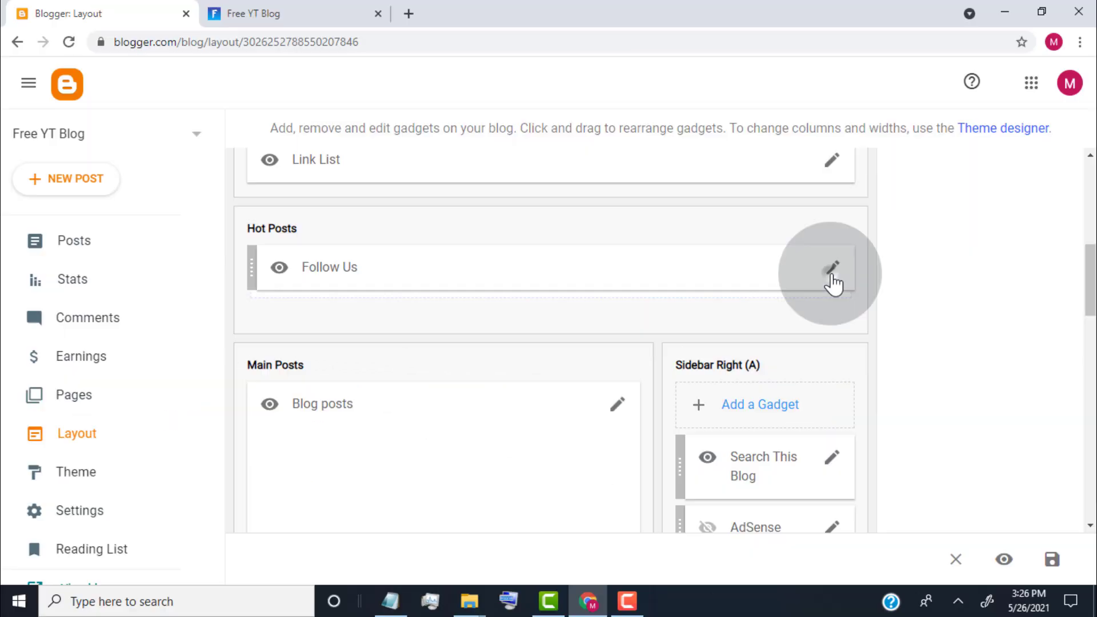
pyautogui.click(1017, 251)
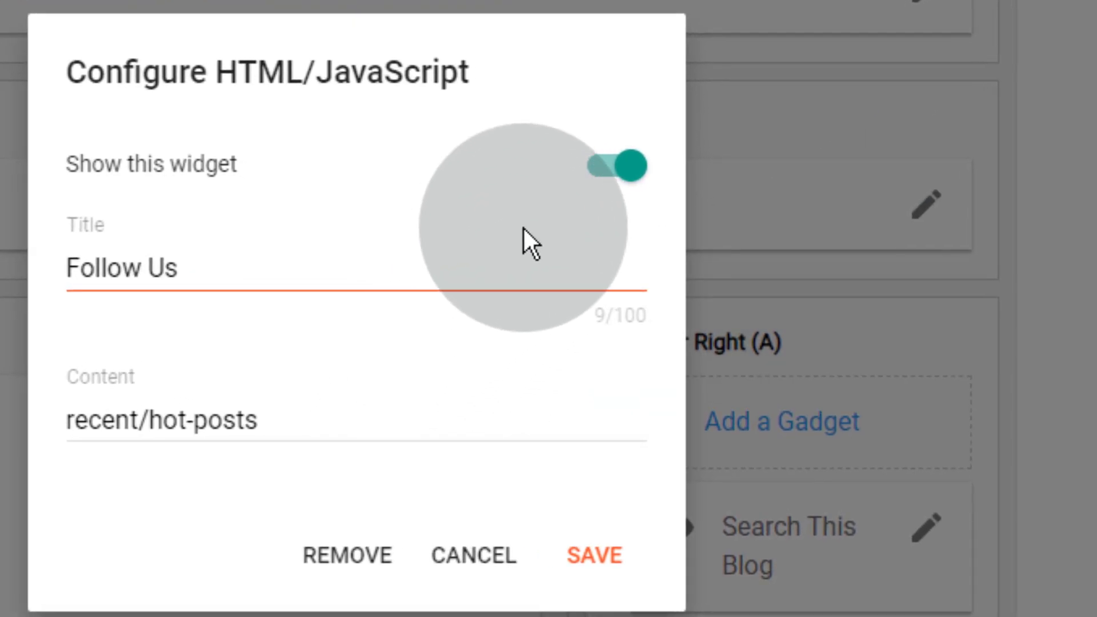
pyautogui.click(612, 175)
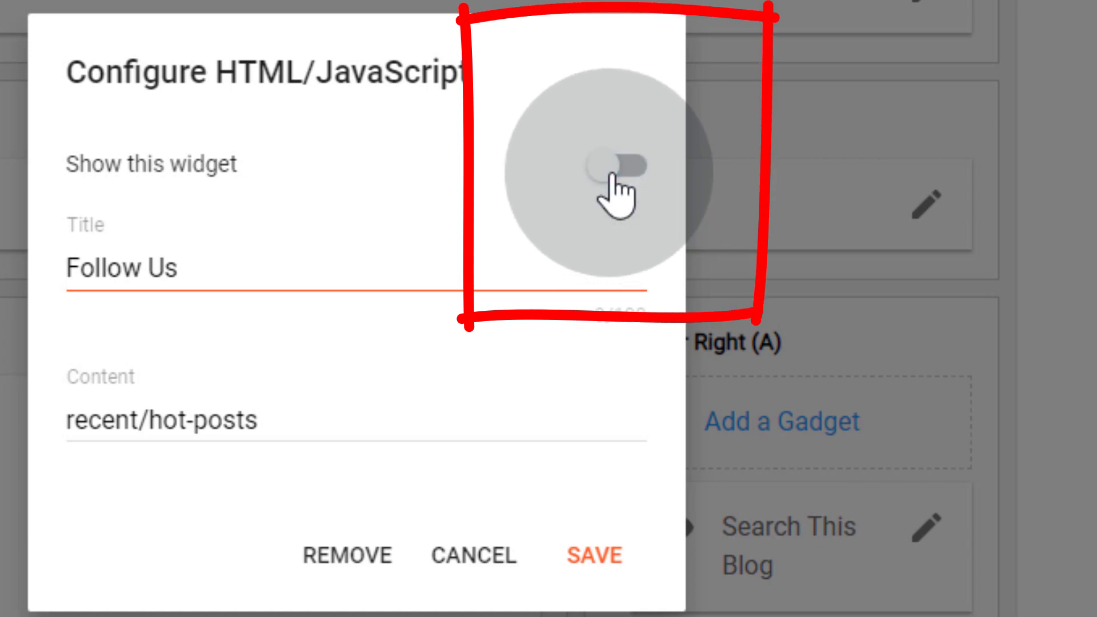
pyautogui.click(598, 563)
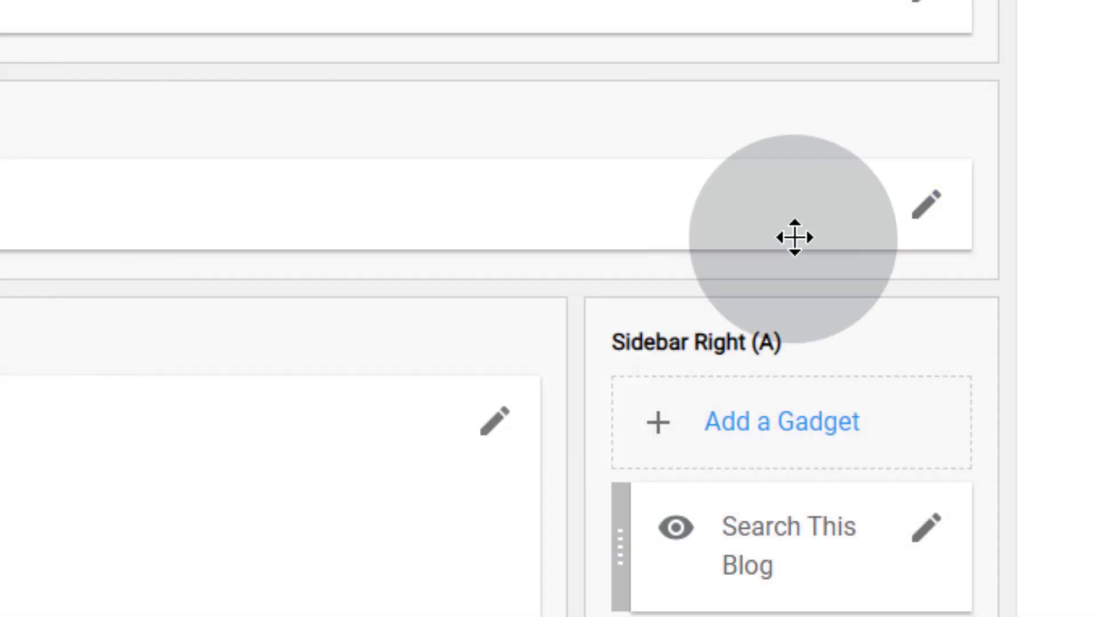
pyautogui.click(926, 209)
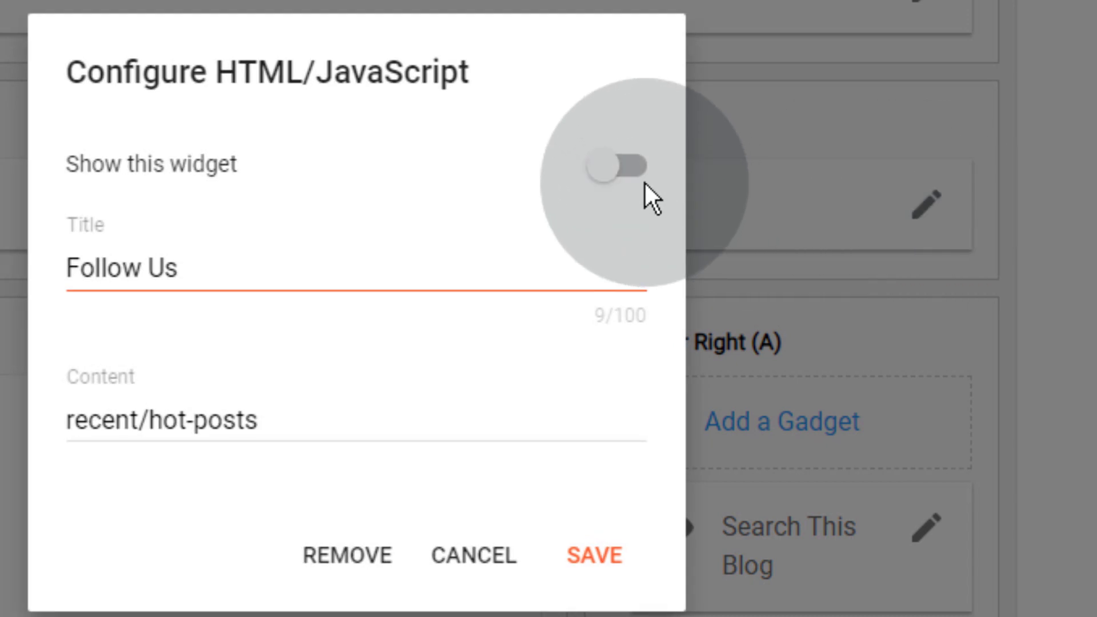
pyautogui.click(627, 172)
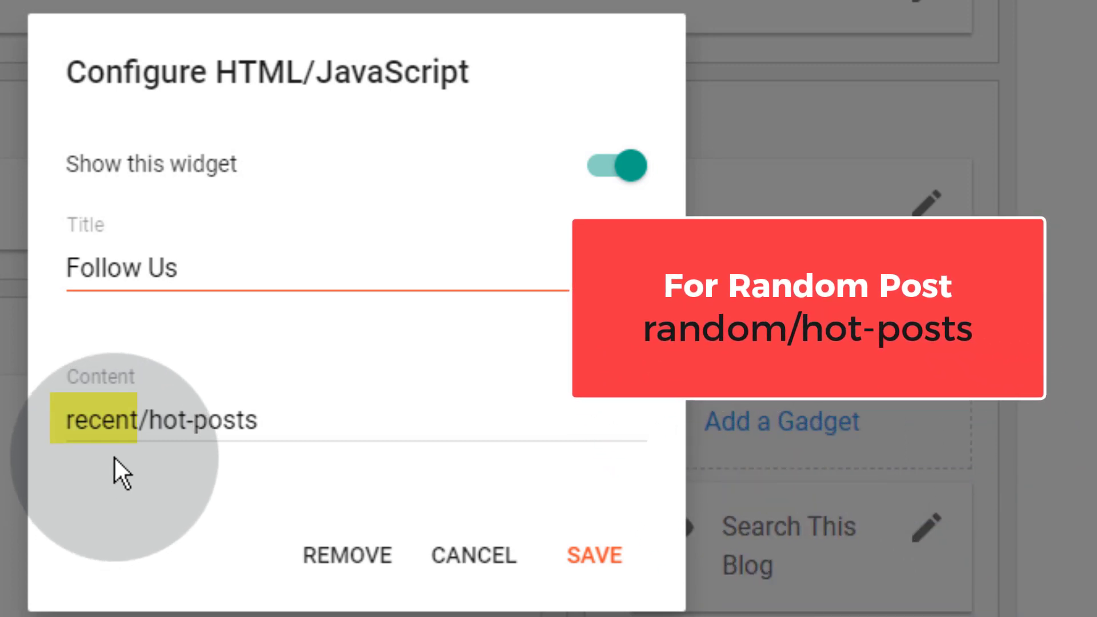
# Step: Try random/hot-posts as the Follow Us content, then revert it to recent/hot-posts
pyautogui.click(137, 420)
pyautogui.press('BackSpace')
pyautogui.press('BackSpace')
pyautogui.press('BackSpace')
pyautogui.press('BackSpace')
pyautogui.press('BackSpace')
pyautogui.press('BackSpace')
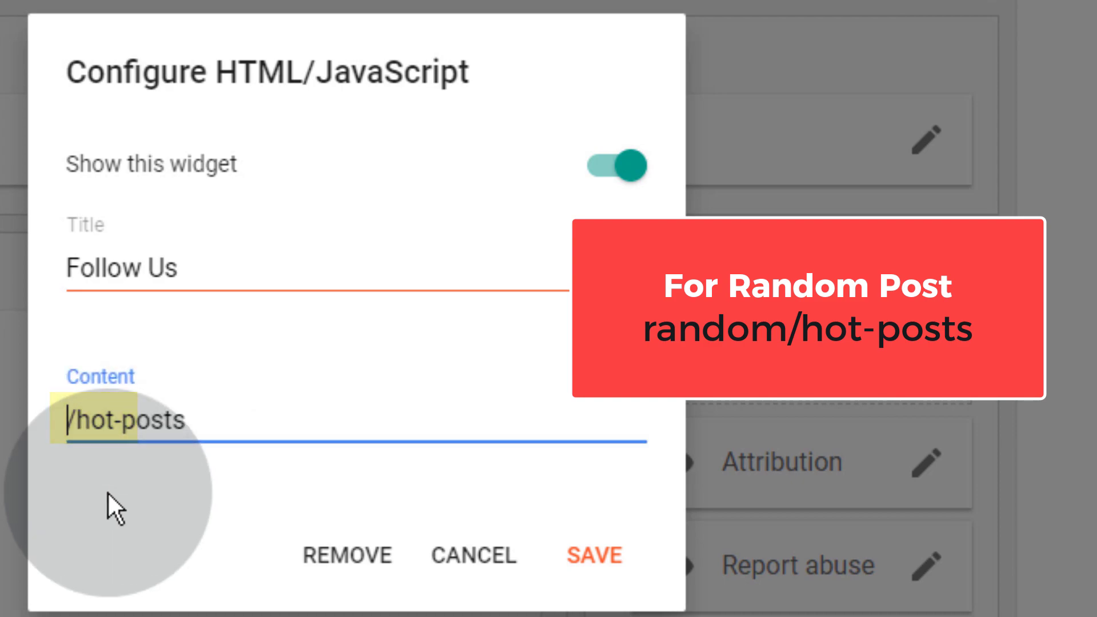
pyautogui.write('rando')
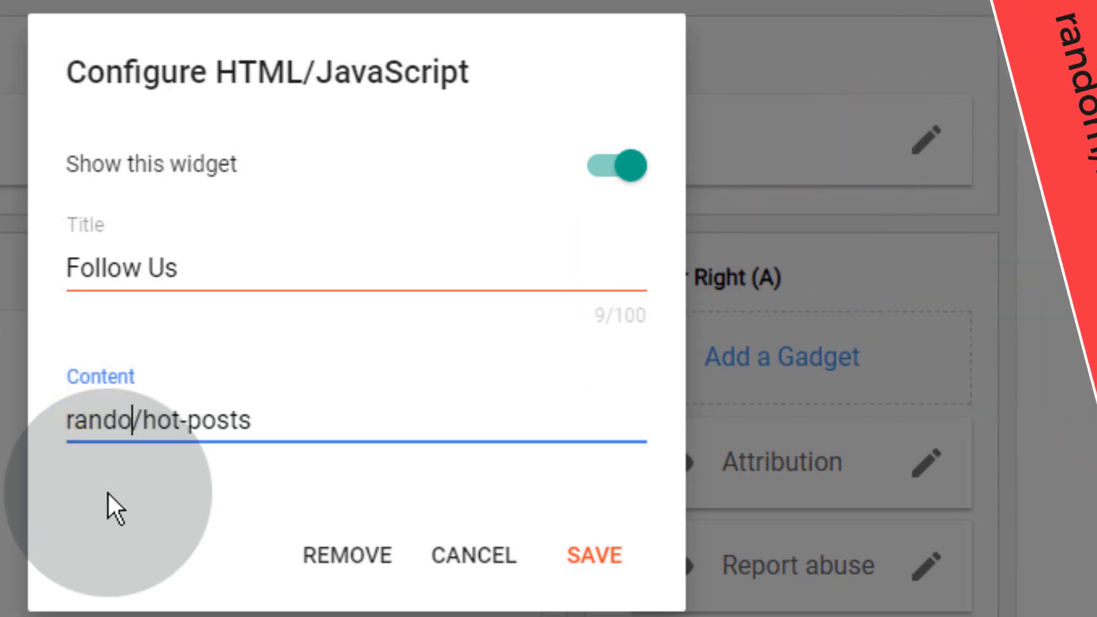
pyautogui.write('m')
pyautogui.click(106, 494)
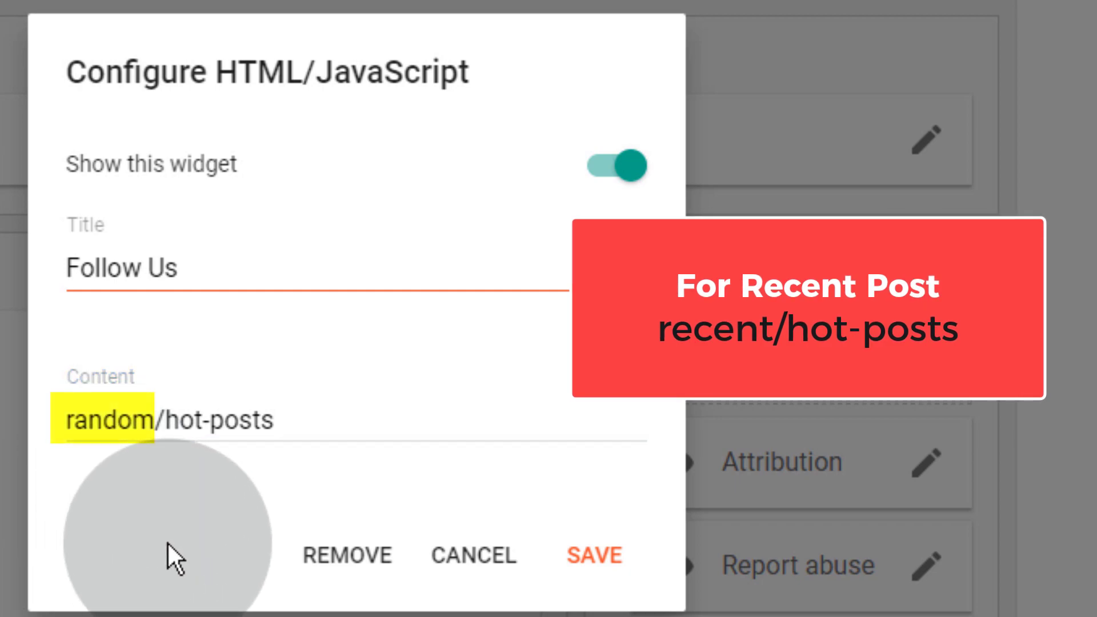
pyautogui.click(153, 424)
pyautogui.press('BackSpace')
pyautogui.press('BackSpace')
pyautogui.press('BackSpace')
pyautogui.press('BackSpace')
pyautogui.write('ecent')
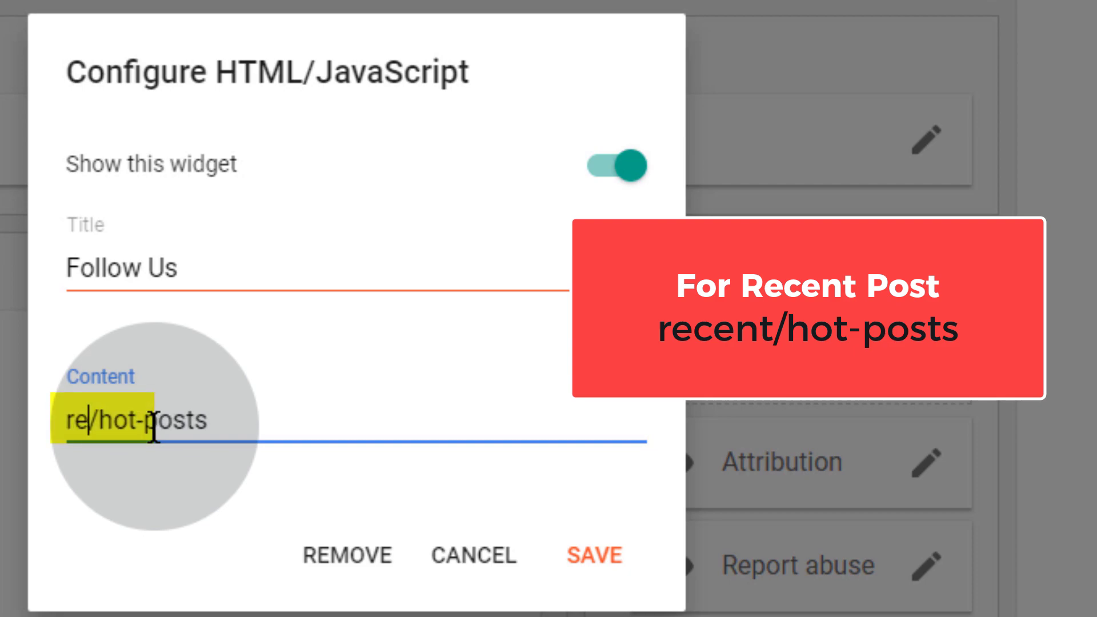
pyautogui.click(146, 568)
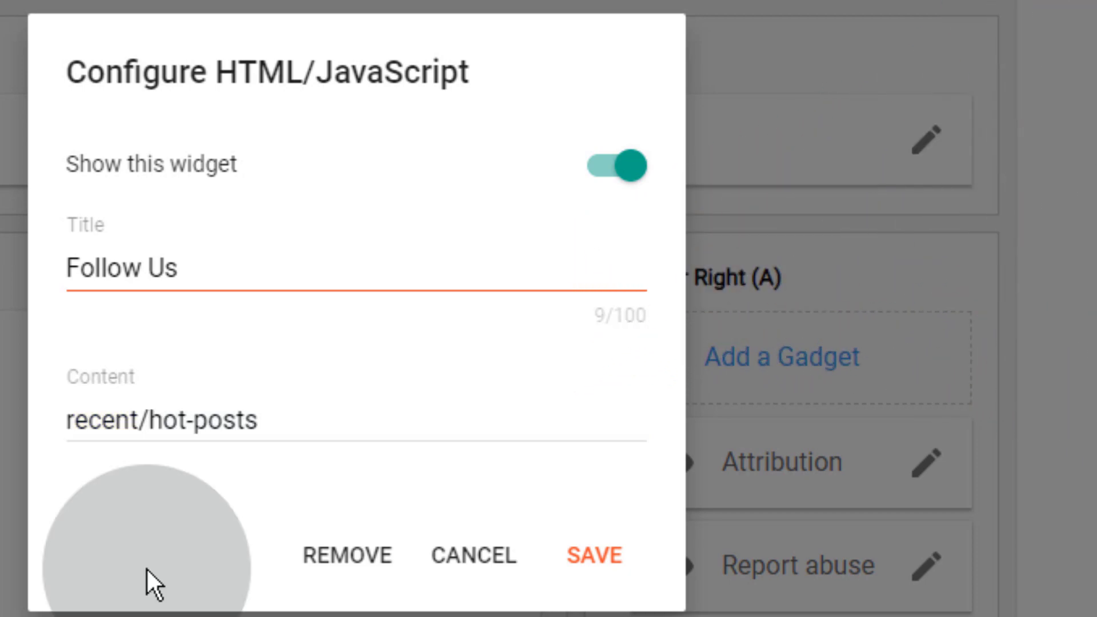
# Step: Change the content to Yoga/hot-posts and save the gadget
pyautogui.click(142, 427)
pyautogui.press('BackSpace')
pyautogui.press('BackSpace')
pyautogui.press('BackSpace')
pyautogui.press('BackSpace')
pyautogui.press('BackSpace')
pyautogui.press('BackSpace')
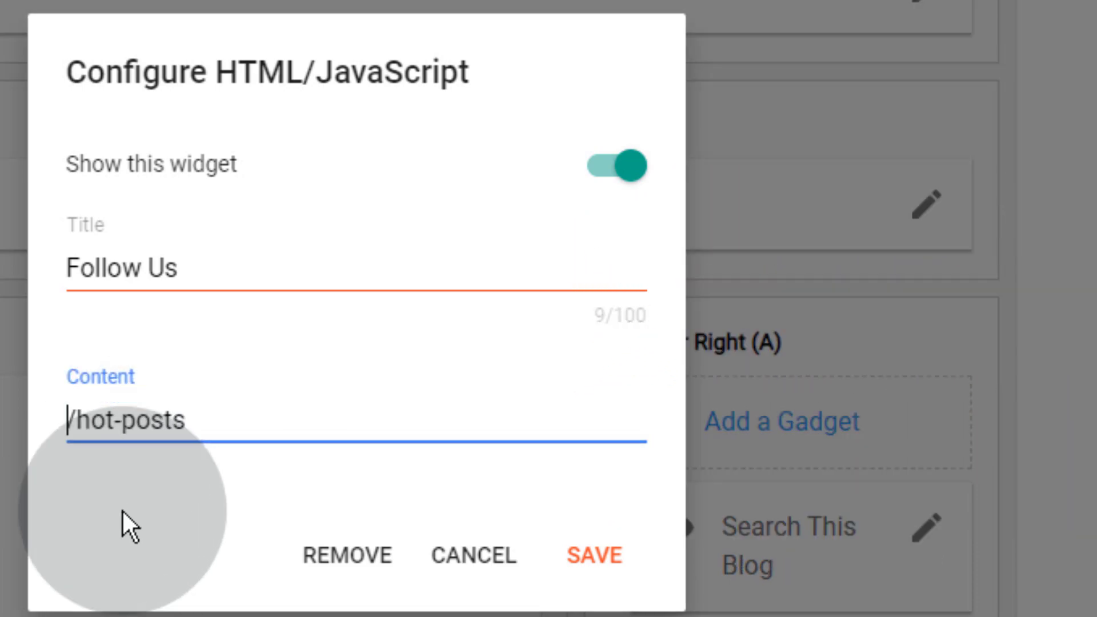
pyautogui.write('Yoga')
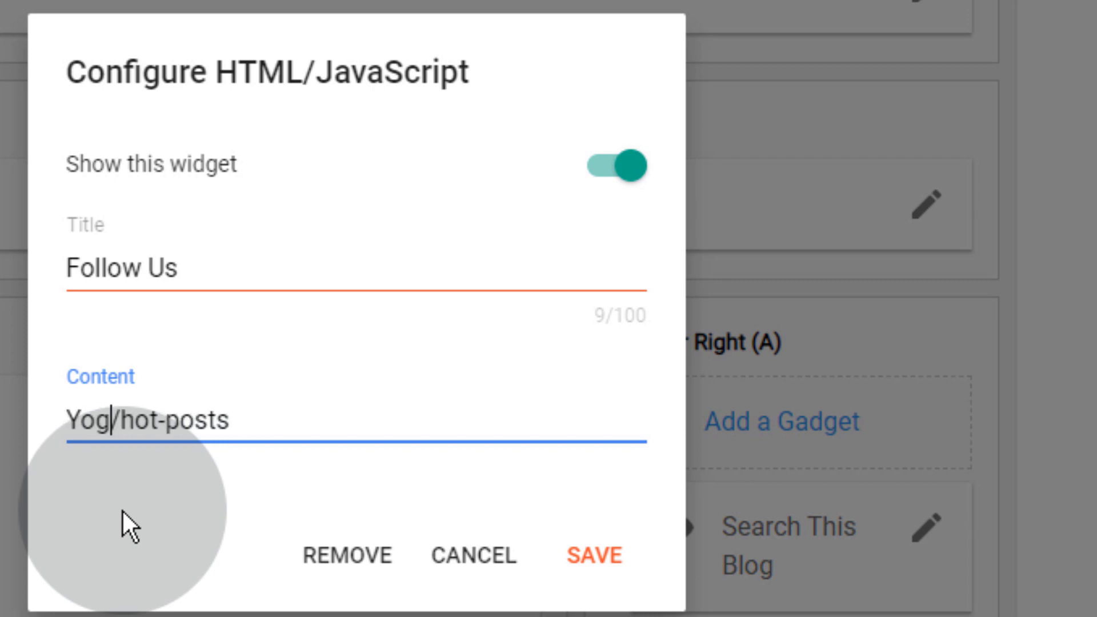
pyautogui.click(589, 560)
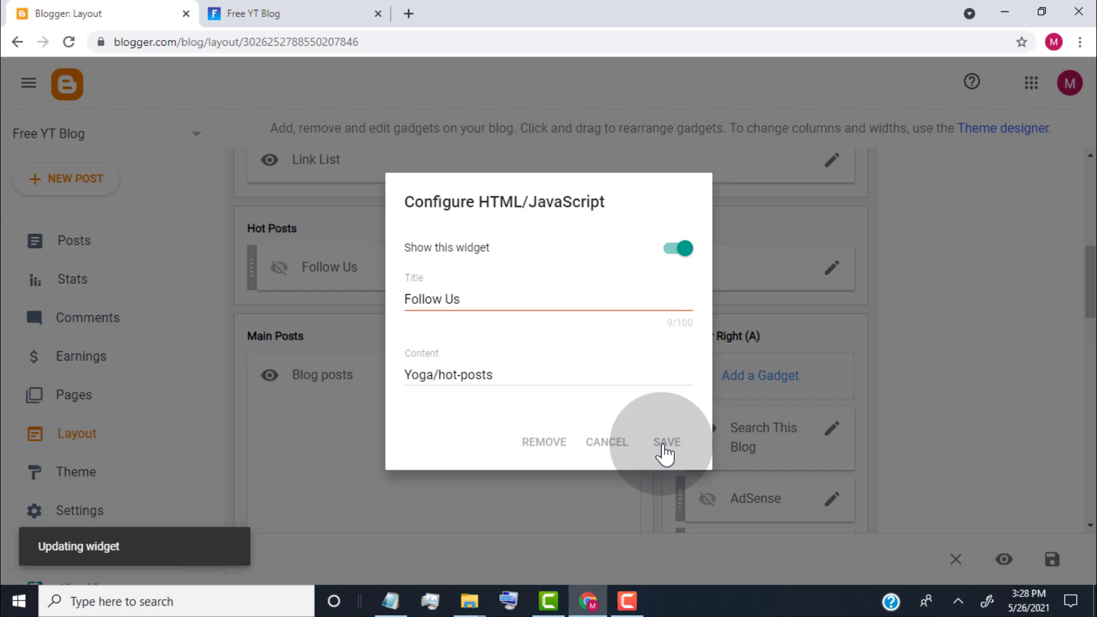
# Step: Reload and scroll through the live Free YT Blog, then return to the Blogger Posts list
pyautogui.click(277, 241)
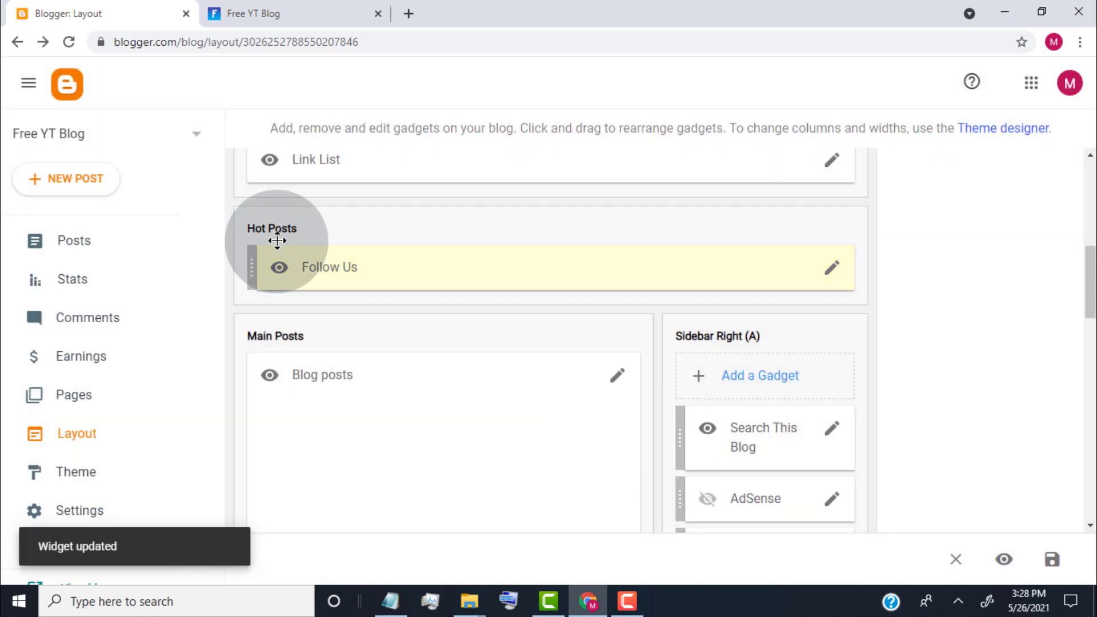
pyautogui.click(297, 15)
pyautogui.click(22, 305)
pyautogui.click(71, 46)
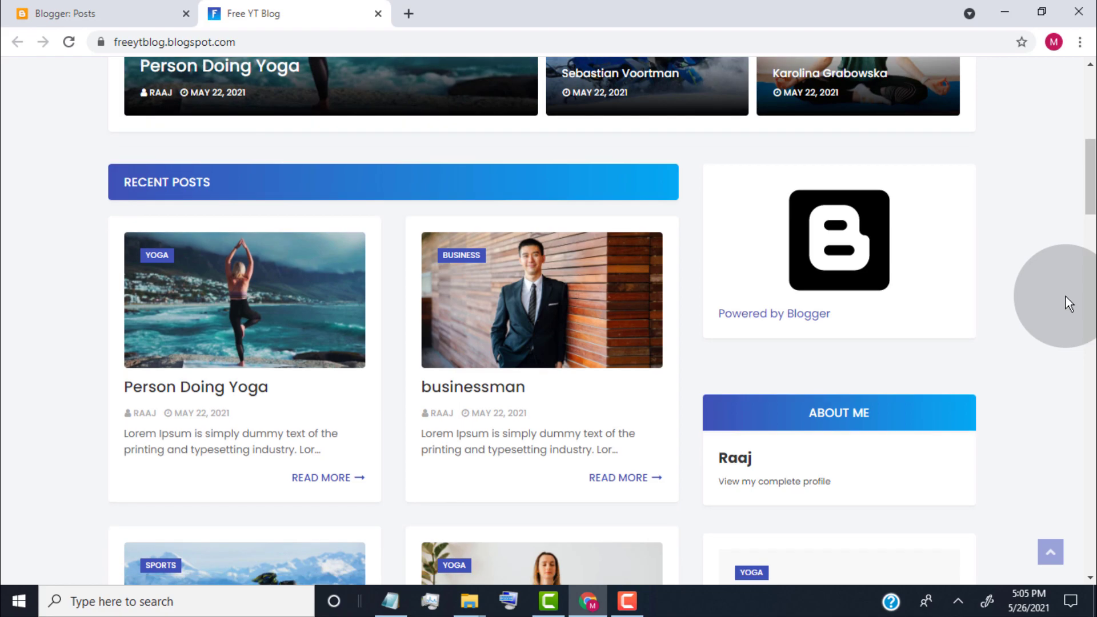
pyautogui.scroll(-11, 1066, 296)
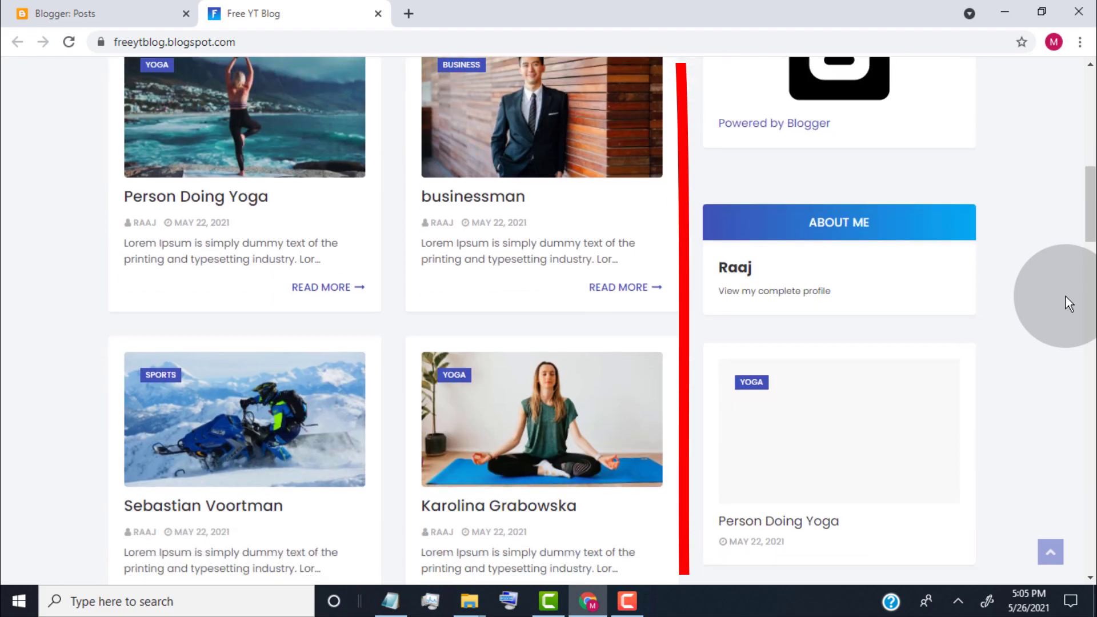
pyautogui.scroll(-19, 1053, 314)
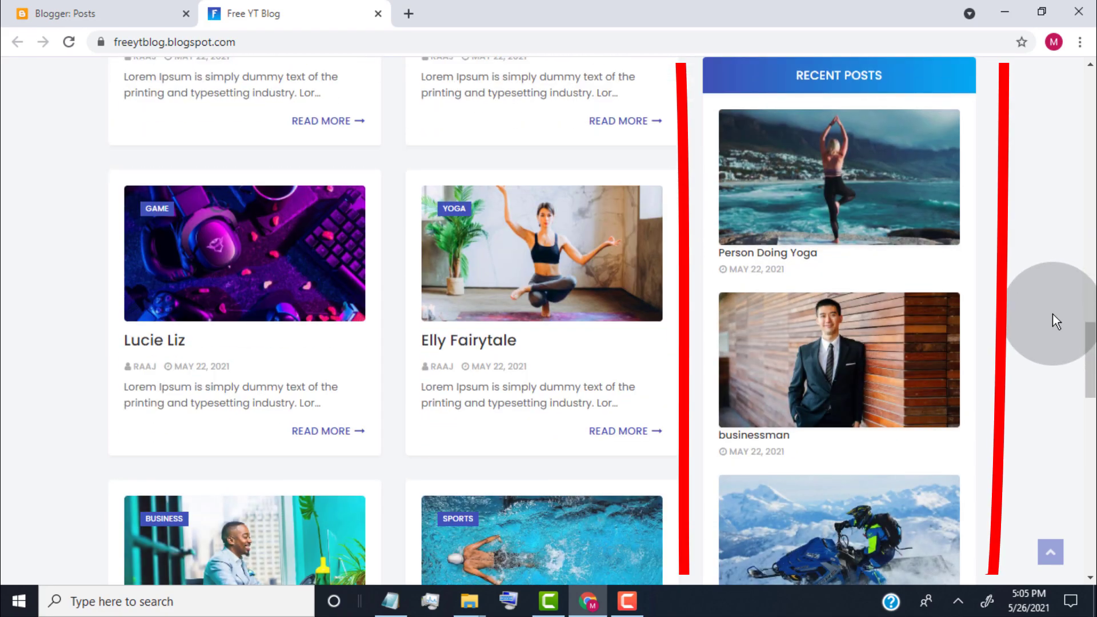
pyautogui.scroll(-2, 1053, 313)
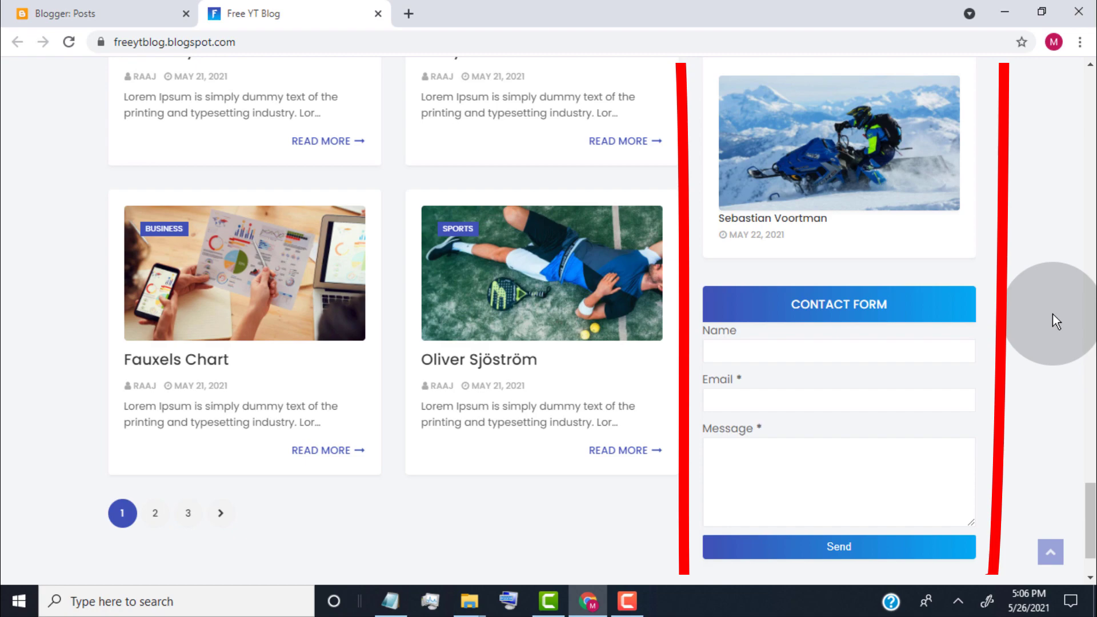
pyautogui.click(132, 10)
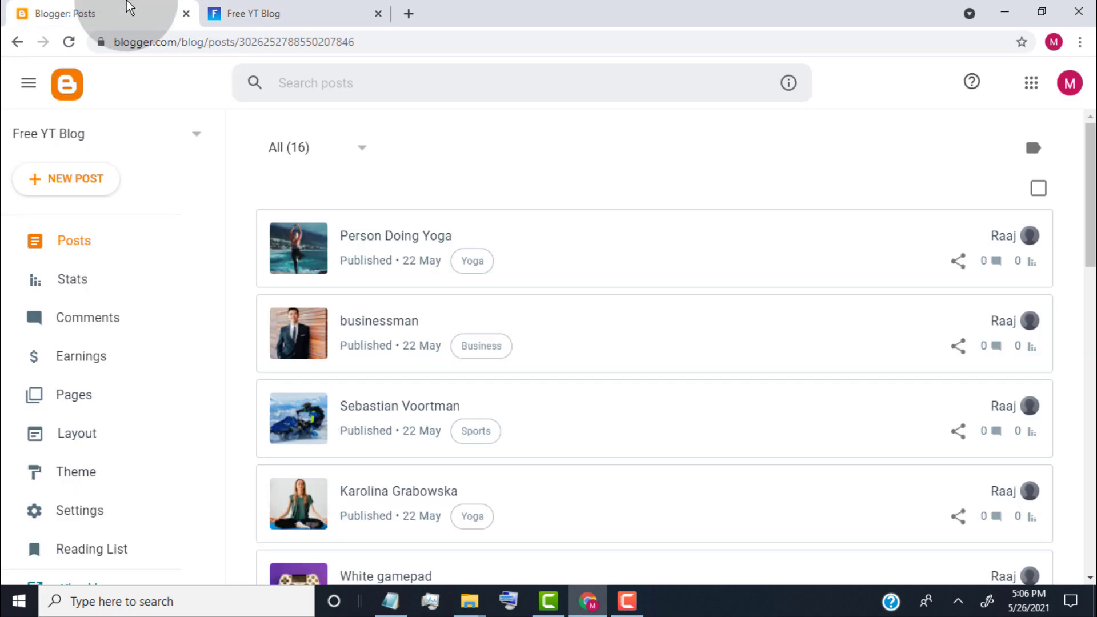
# Step: Remove the Attribution gadget from Sidebar Right (A) in Layout
pyautogui.click(113, 438)
pyautogui.scroll(-3, 920, 429)
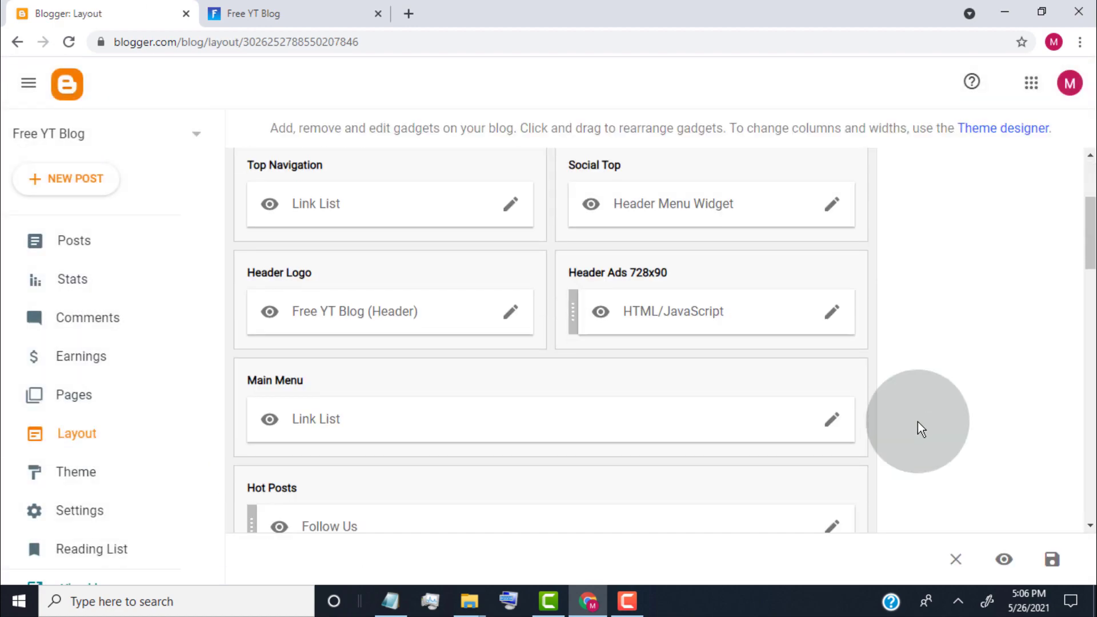
pyautogui.scroll(-5, 919, 429)
pyautogui.scroll(-3, 920, 436)
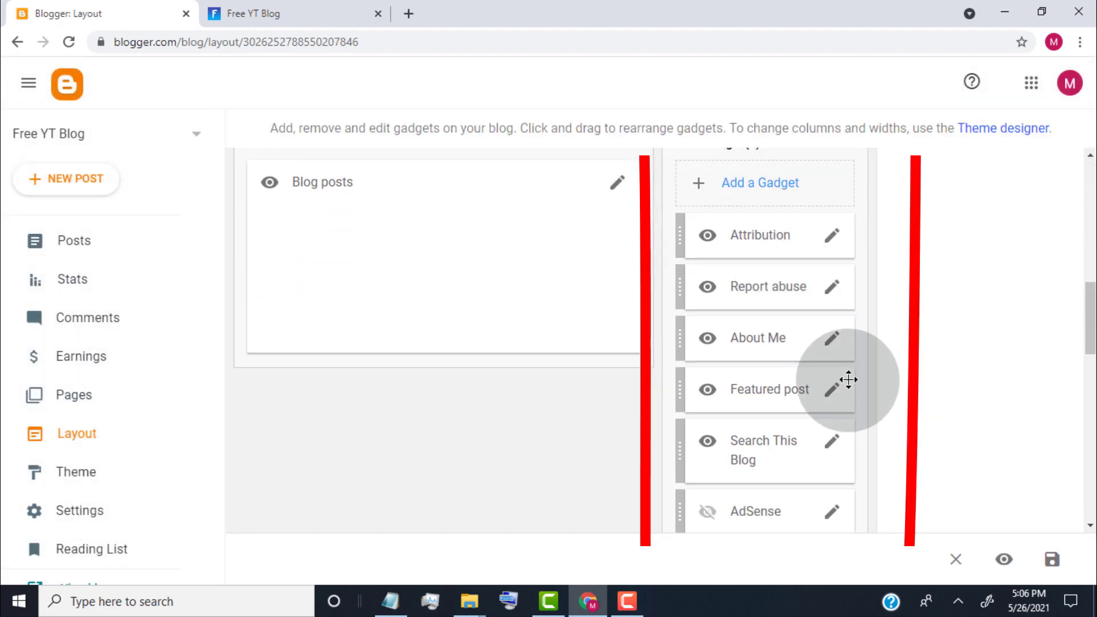
pyautogui.scroll(-13, 849, 380)
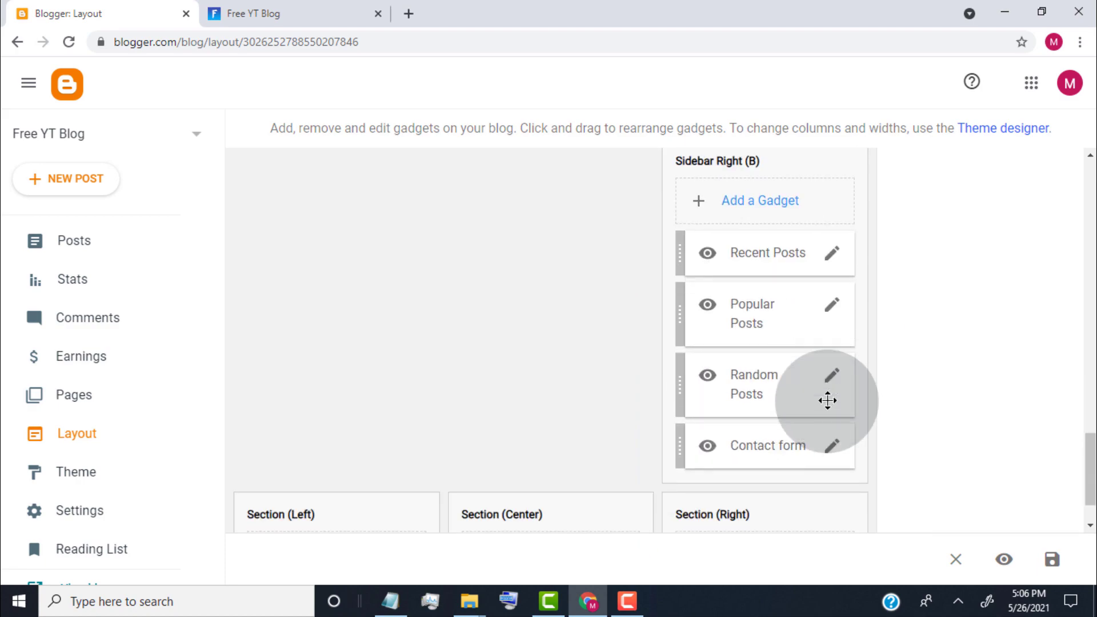
pyautogui.scroll(-2, 829, 399)
pyautogui.scroll(6, 766, 400)
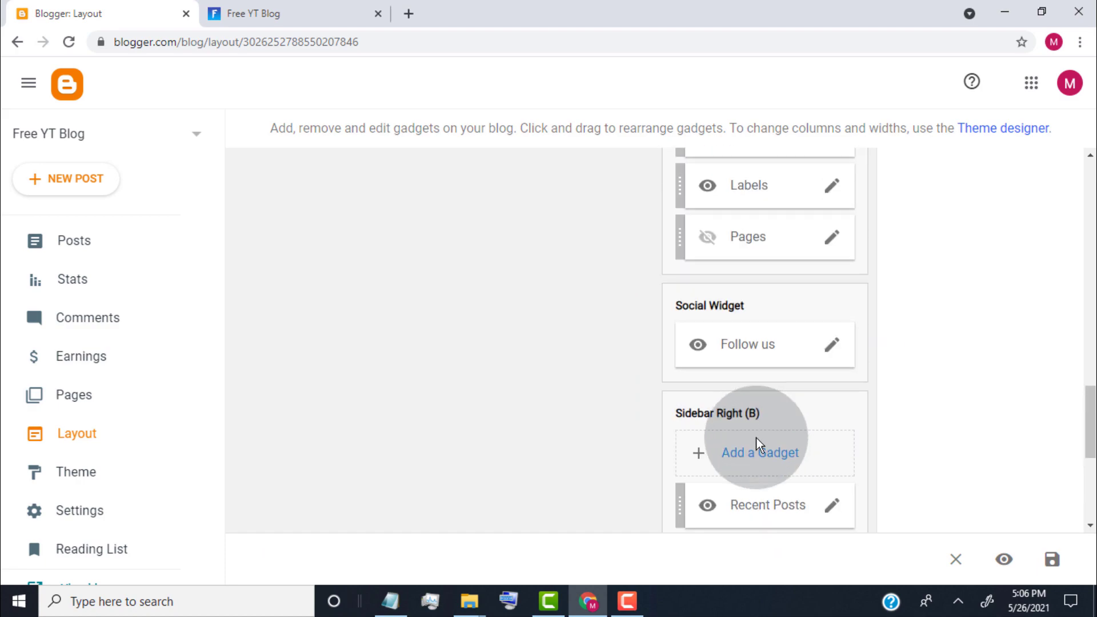
pyautogui.scroll(-3, 752, 457)
pyautogui.scroll(8, 754, 400)
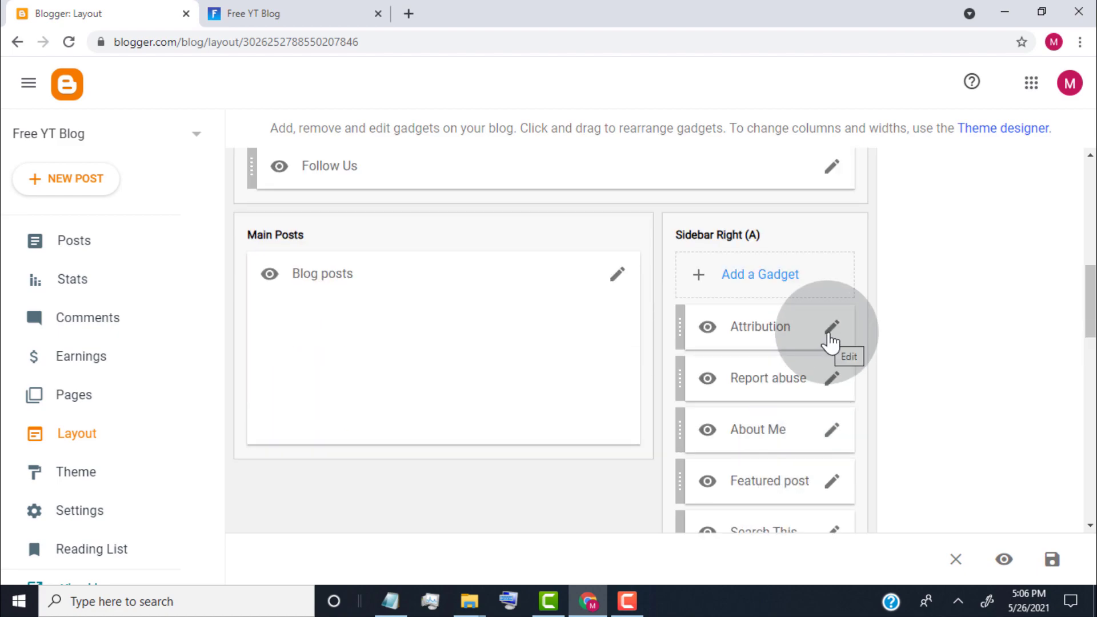
pyautogui.click(831, 329)
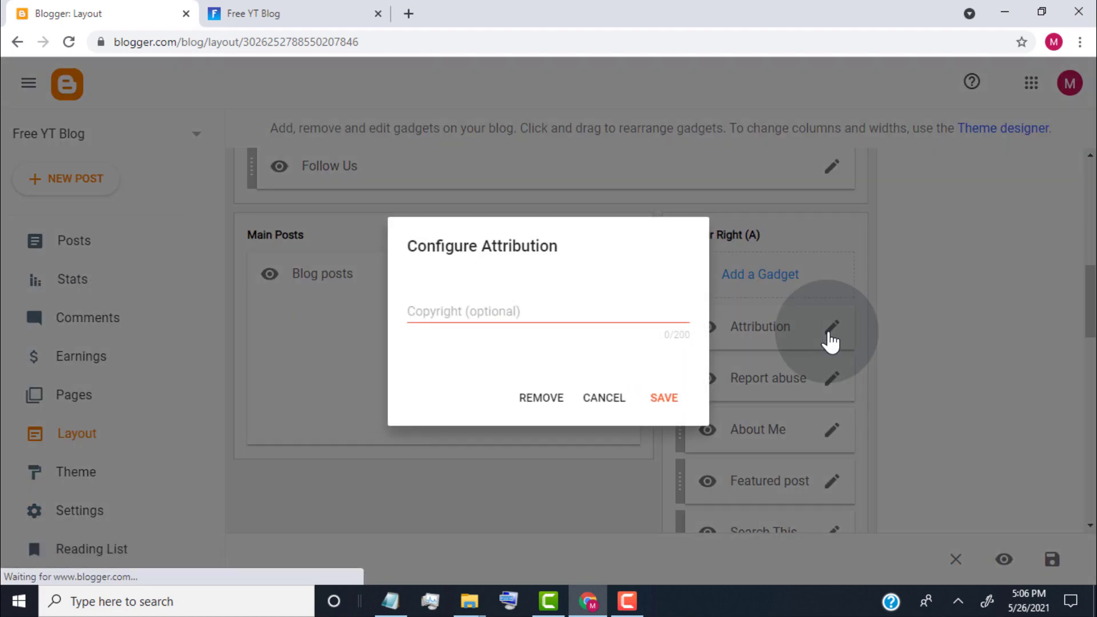
pyautogui.click(531, 400)
pyautogui.click(657, 376)
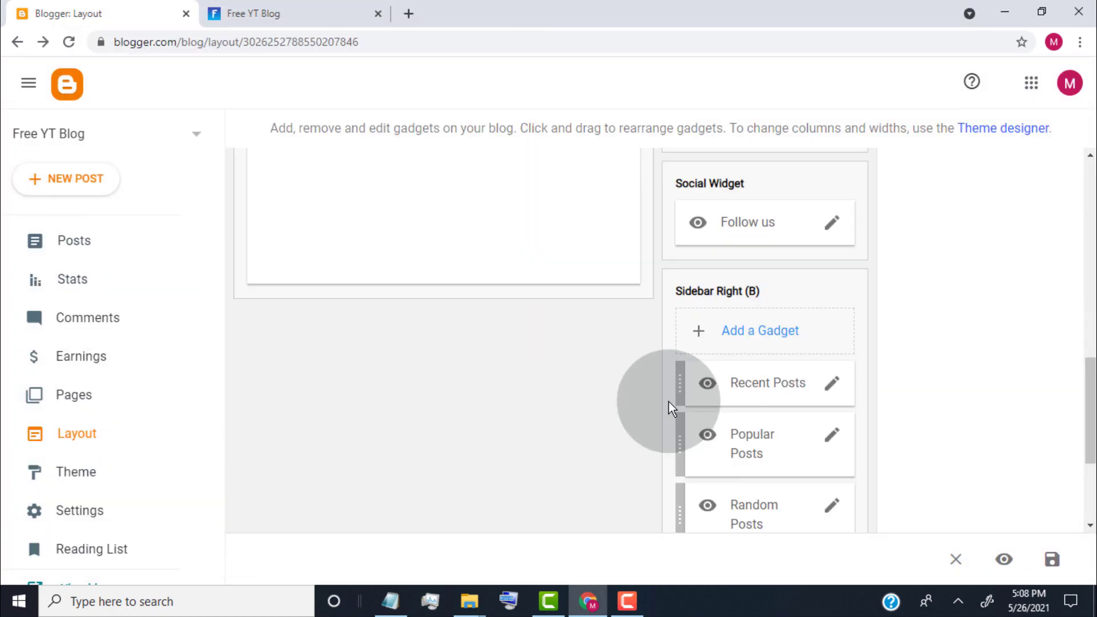
# Step: Save the layout changes and reload the live blog
pyautogui.scroll(-3, 668, 402)
pyautogui.click(1052, 560)
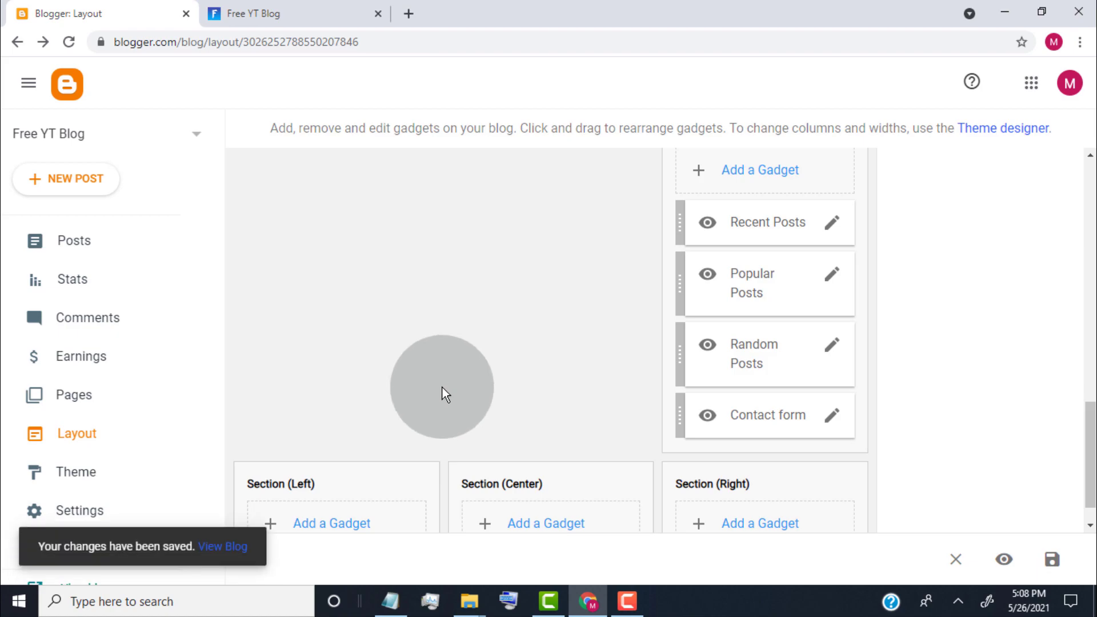
pyautogui.click(289, 12)
pyautogui.press('F5')
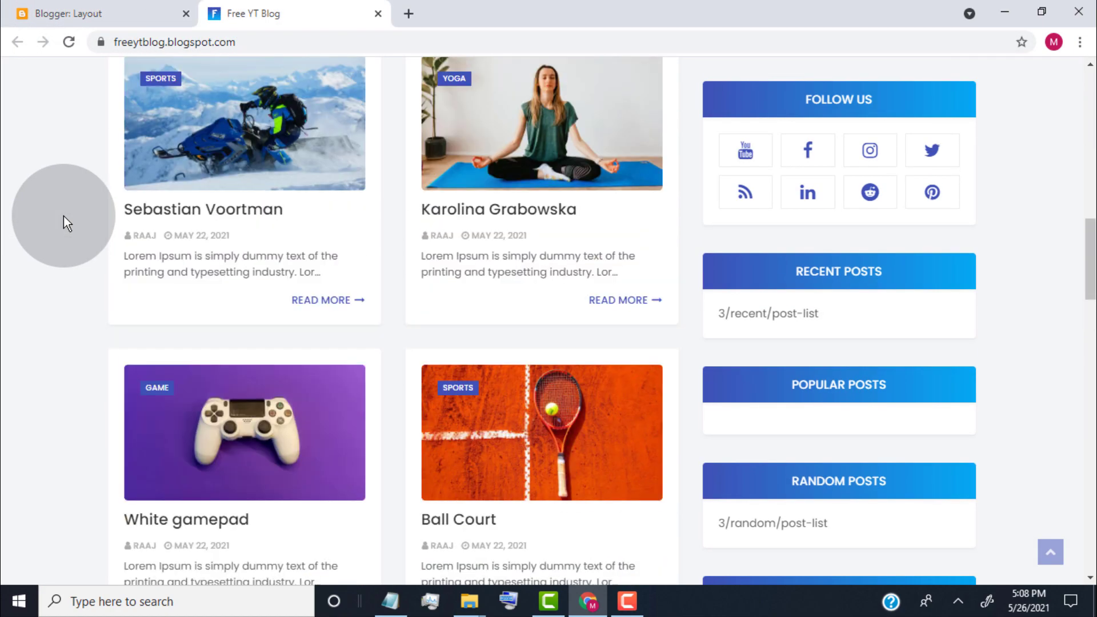
# Step: Return to the Blogger Layout tab and scroll down to the Sidebar Right (B) gadgets
pyautogui.scroll(-6, 64, 323)
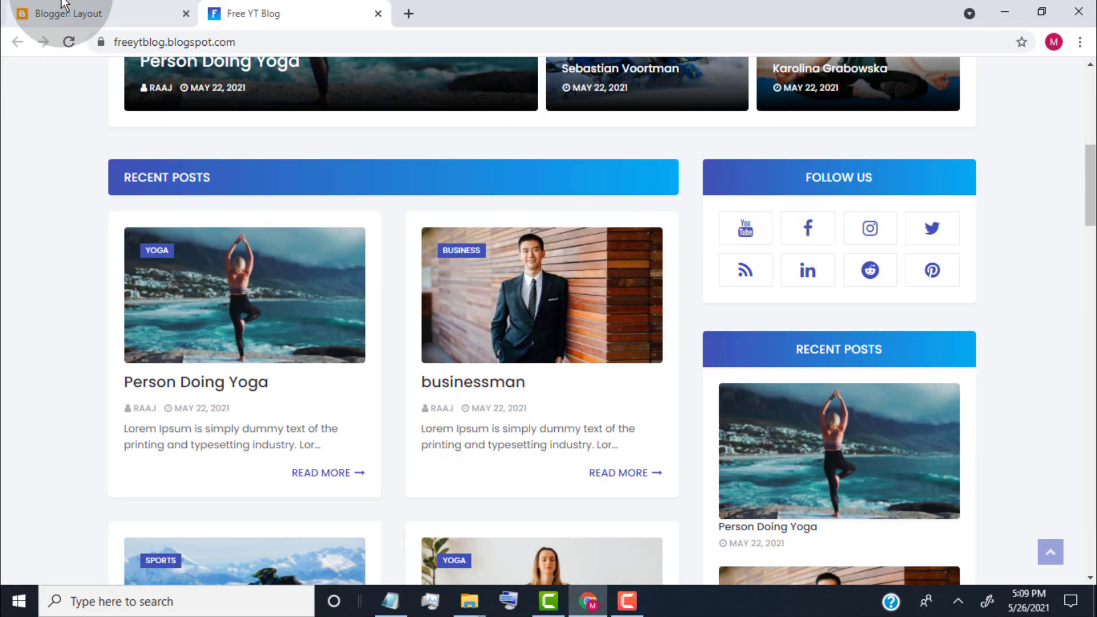
pyautogui.click(92, 11)
pyautogui.scroll(-3, 462, 341)
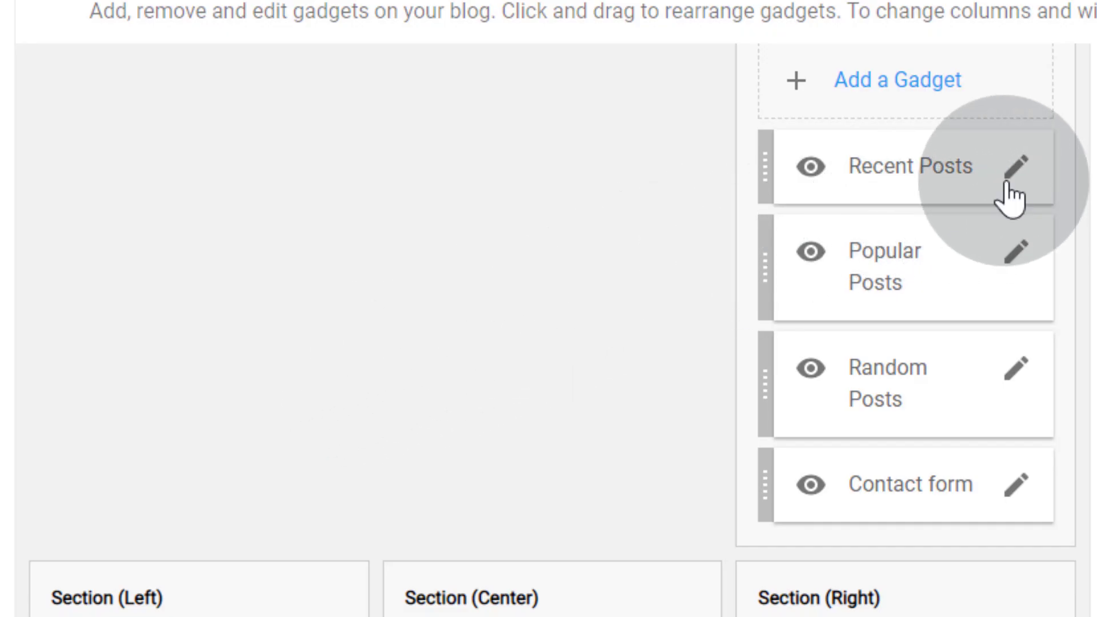
pyautogui.click(1008, 186)
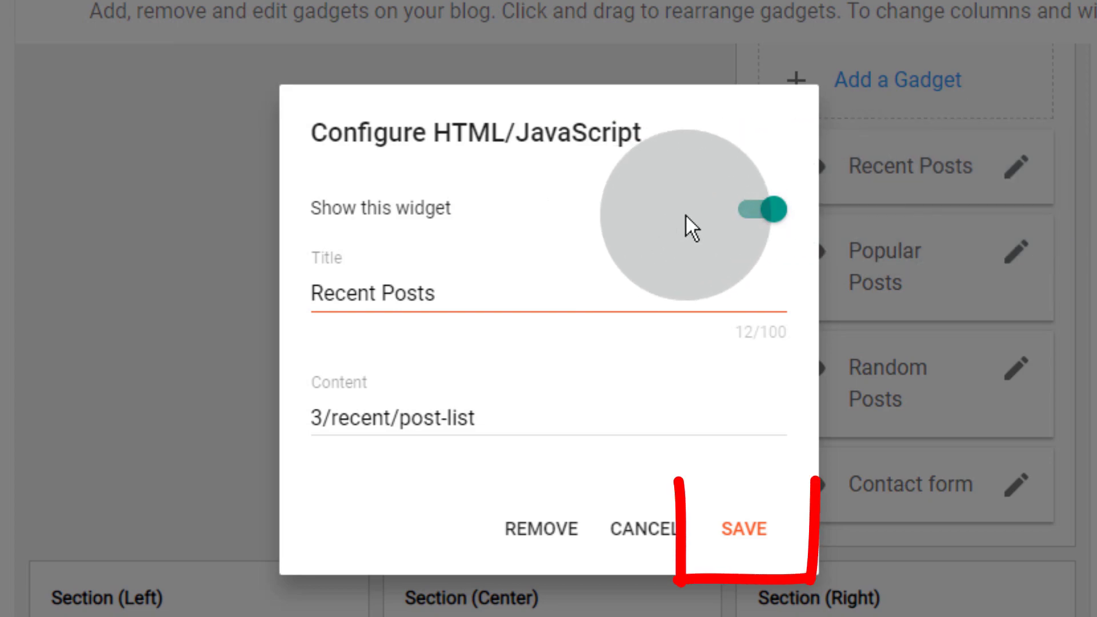
pyautogui.click(320, 423)
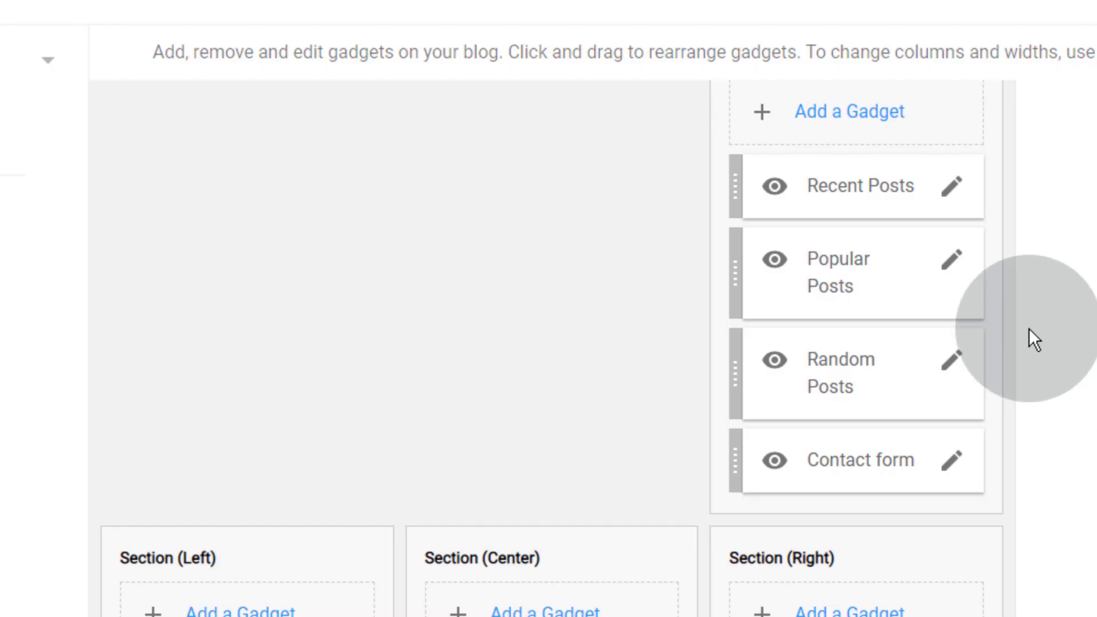
pyautogui.click(946, 271)
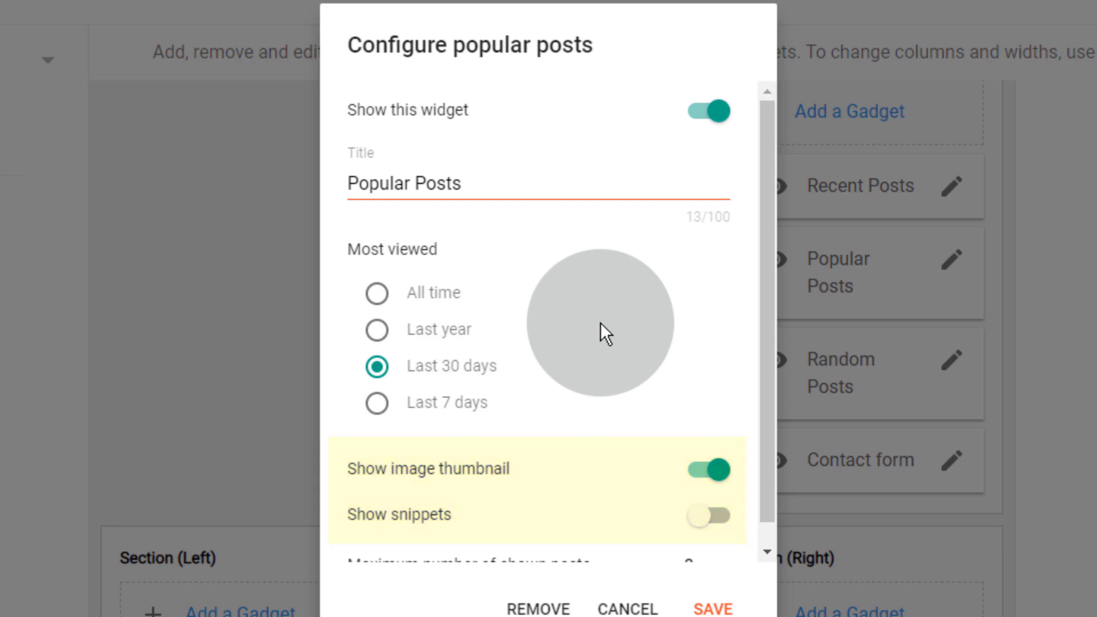
pyautogui.click(719, 550)
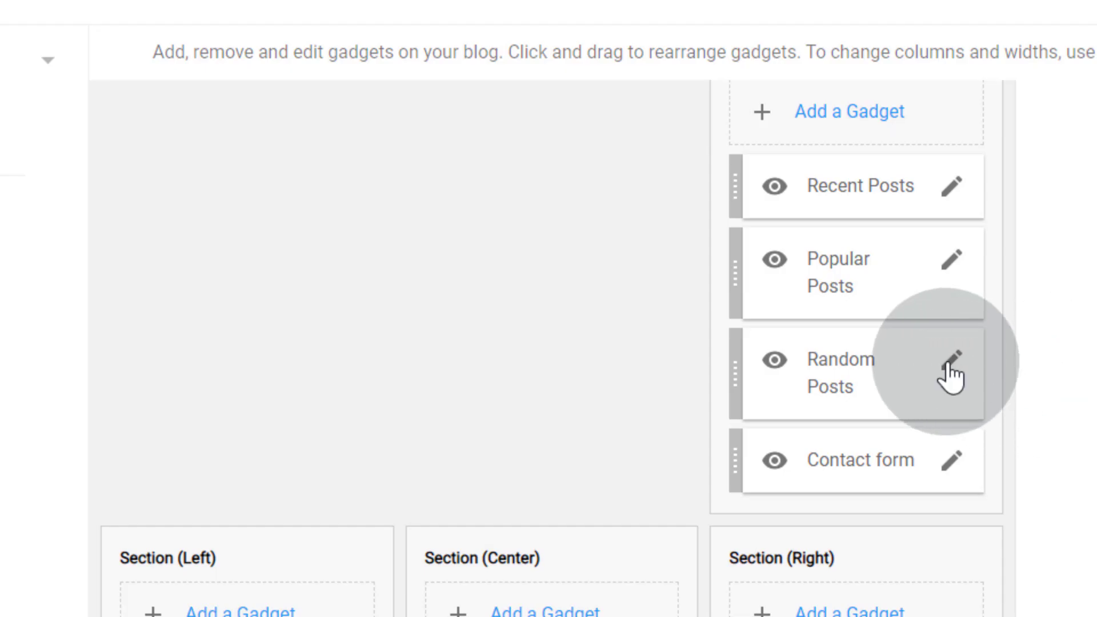
pyautogui.click(952, 362)
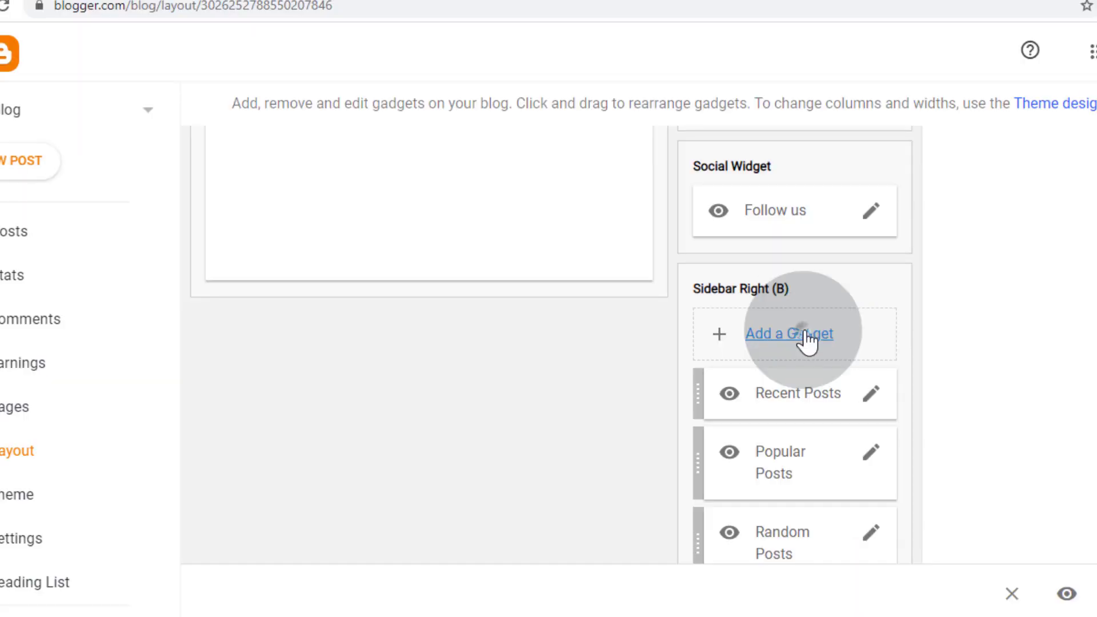
# Step: Add an HTML/JavaScript gadget titled 'Yoga Posts' with content 3/Yoga/post-list to Sidebar Right (B)
pyautogui.click(921, 344)
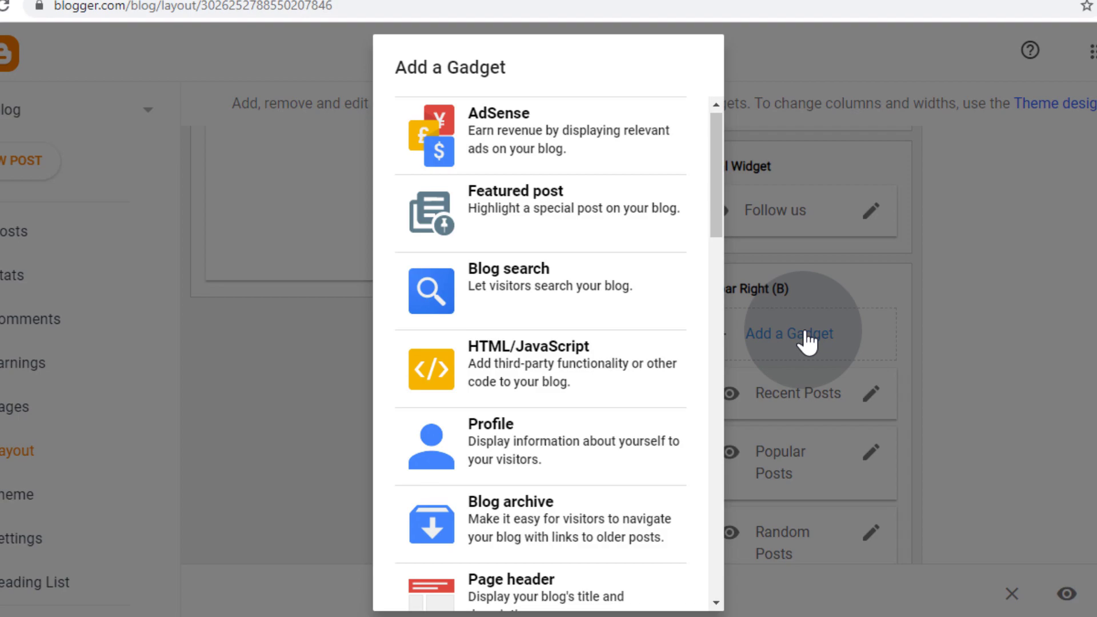
pyautogui.click(556, 370)
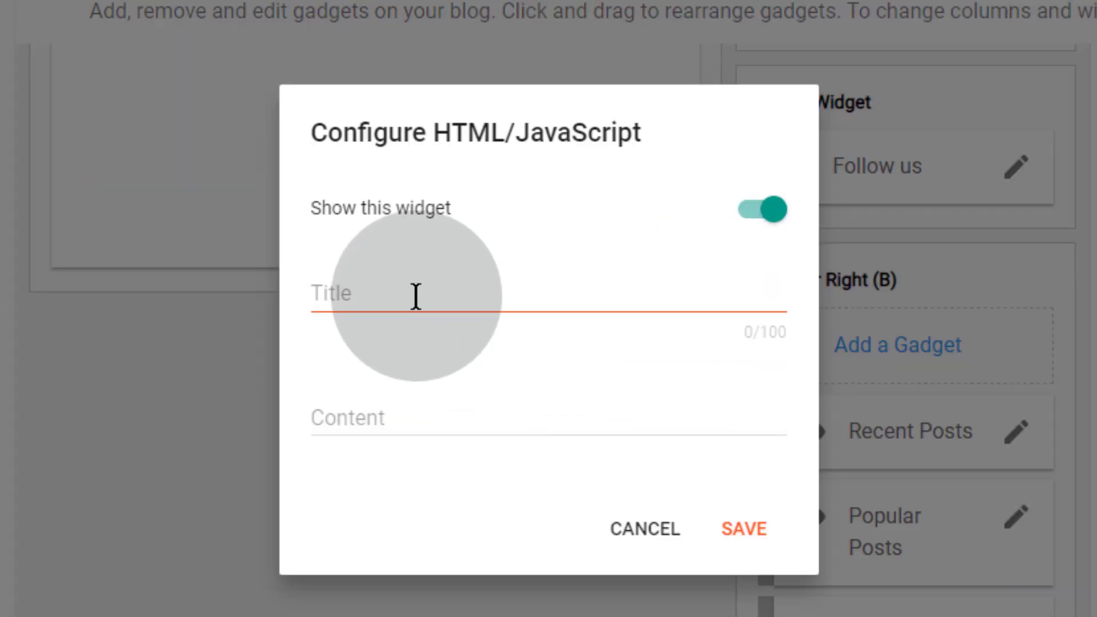
pyautogui.click(415, 296)
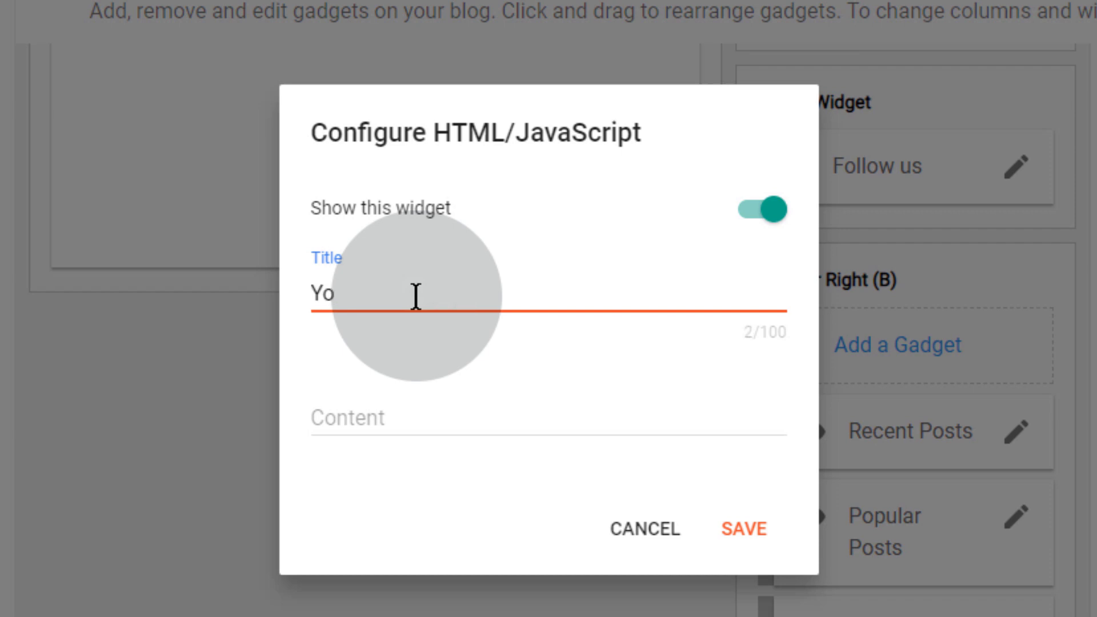
pyautogui.click(393, 429)
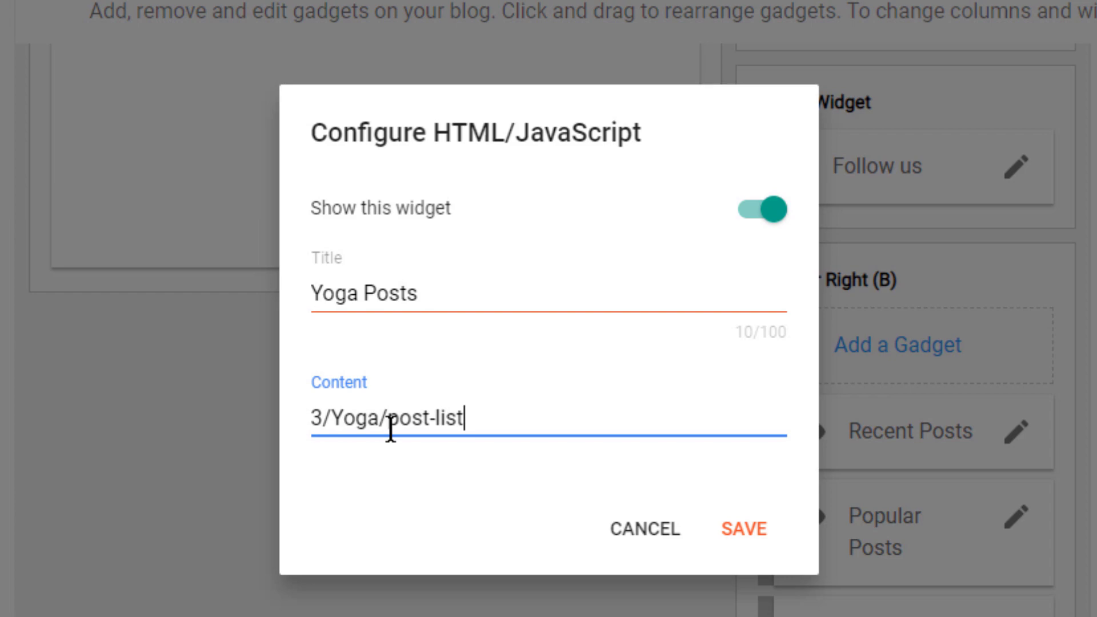
pyautogui.click(734, 525)
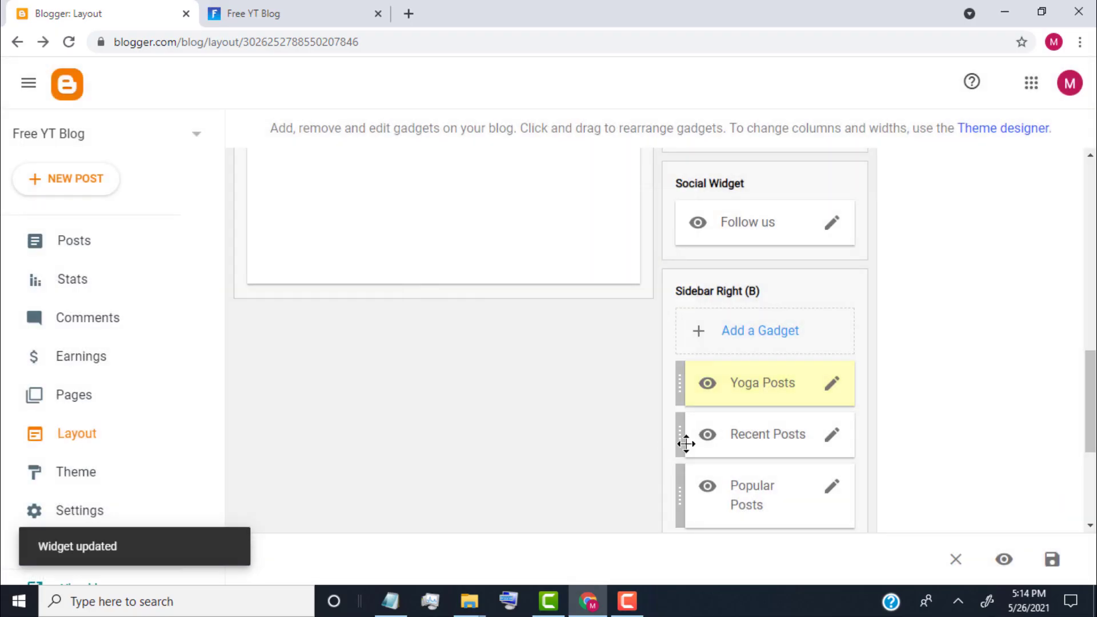
pyautogui.click(746, 386)
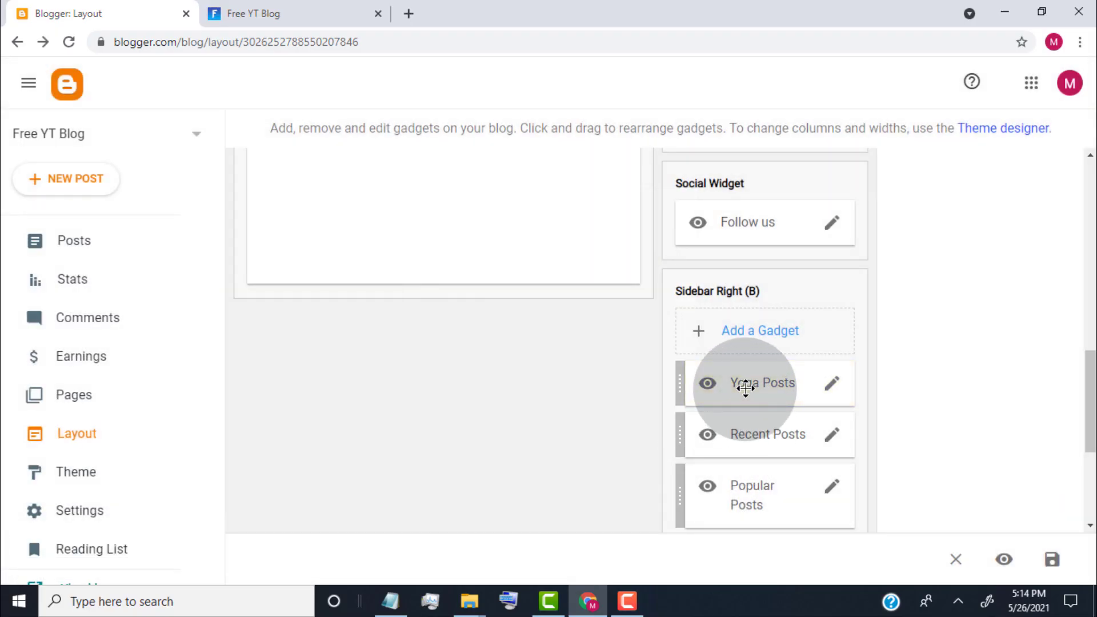
# Step: Move Yoga Posts between Popular Posts and Random Posts, and save the layout
pyautogui.moveTo(746, 388)
pyautogui.mouseDown()
pyautogui.moveTo(745, 465)
pyautogui.moveTo(769, 362)
pyautogui.moveTo(743, 369)
pyautogui.mouseUp()
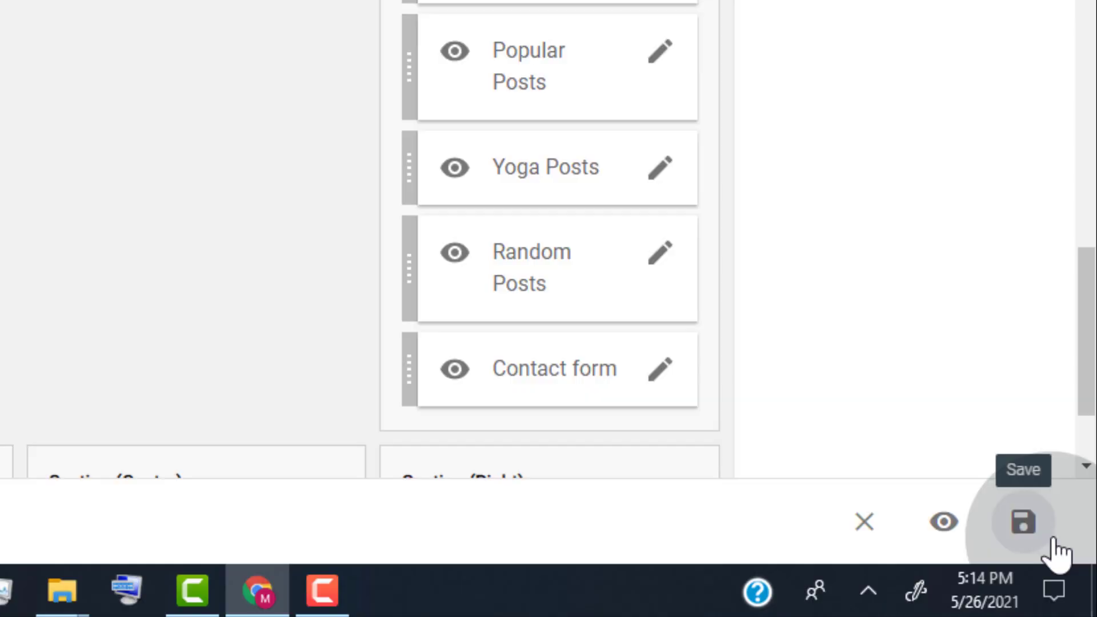
pyautogui.click(1052, 559)
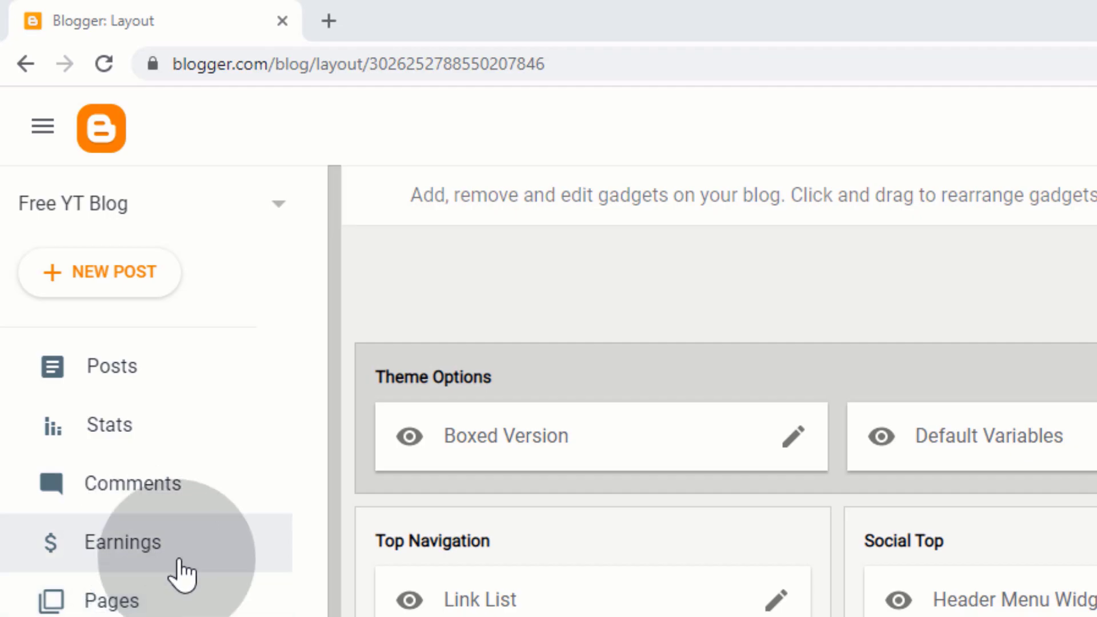
# Step: Go to the blog's Earnings page in Blogger
pyautogui.click(186, 569)
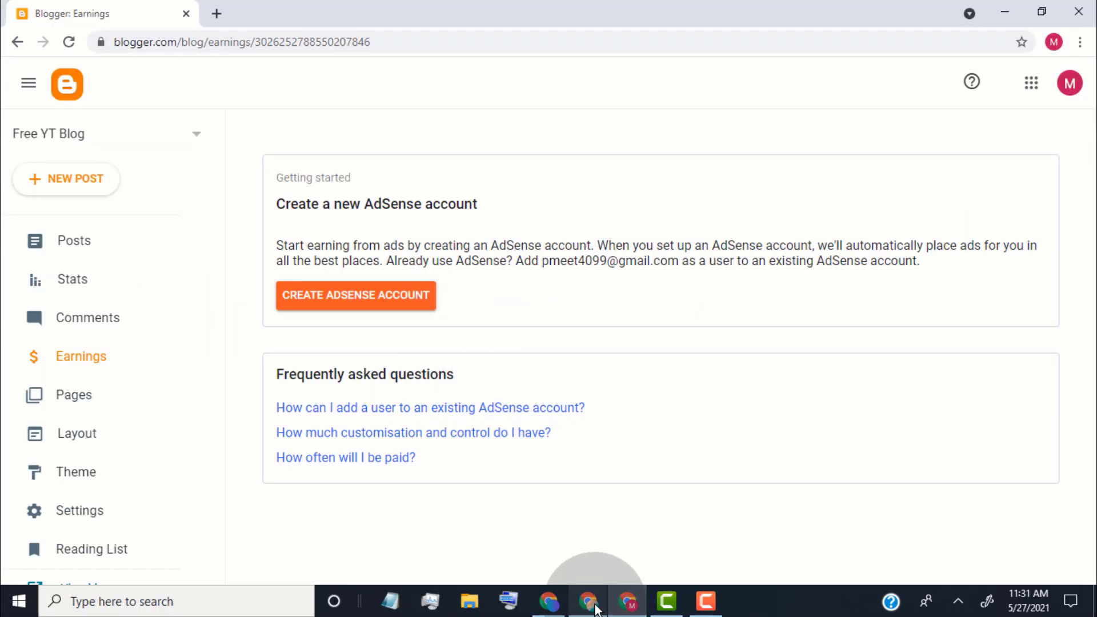
# Step: Connect the blog to AdSense from its Earnings page and open AdSense Home in a new tab
pyautogui.click(589, 603)
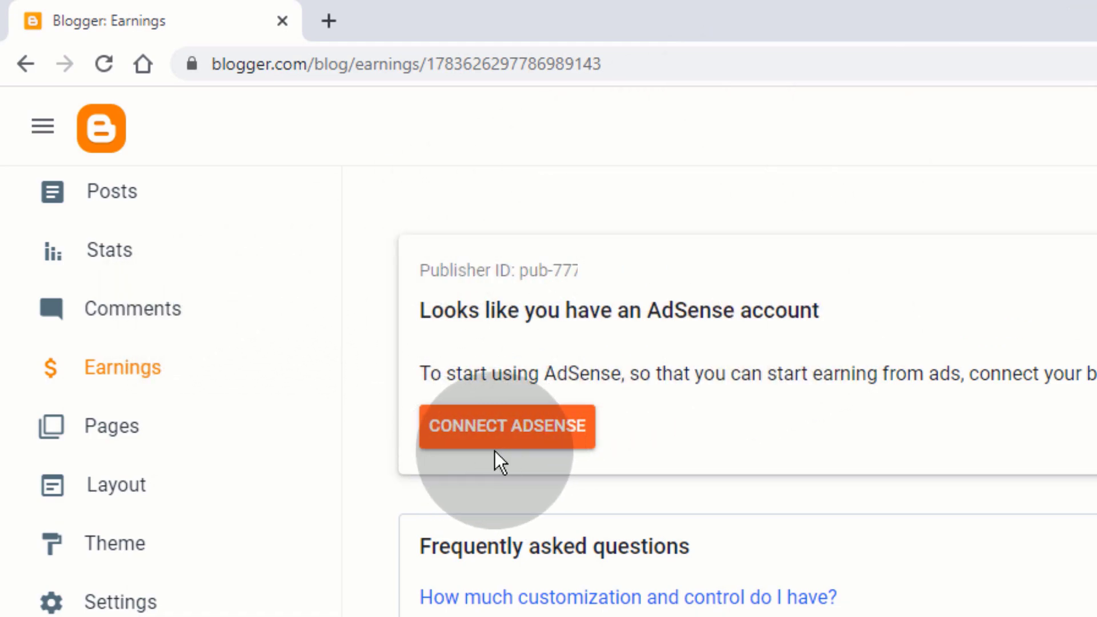
pyautogui.click(479, 434)
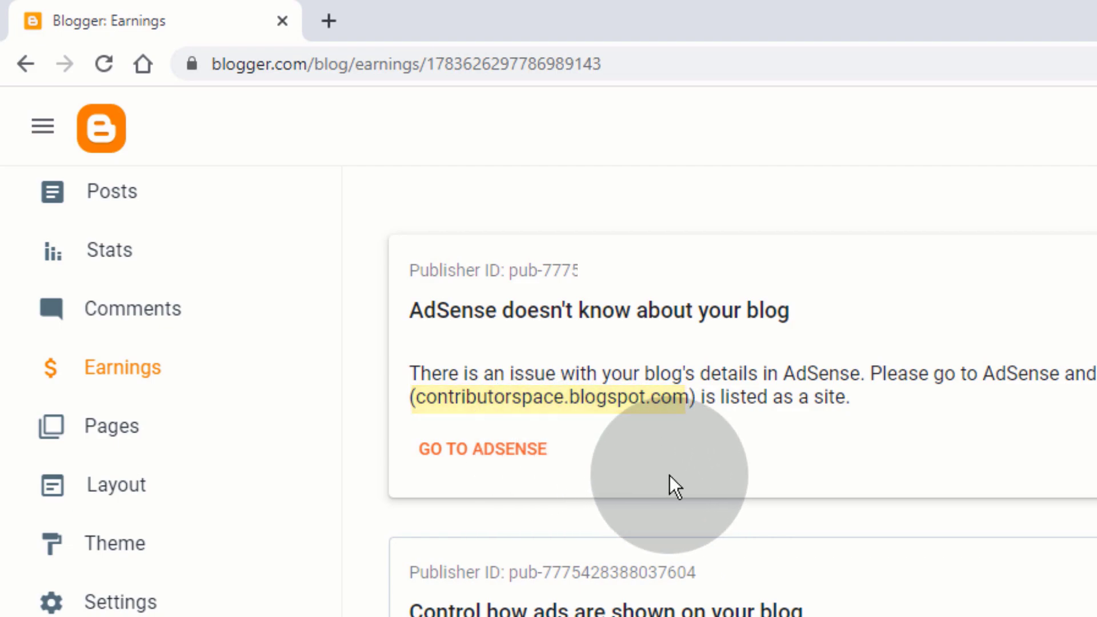
pyautogui.click(495, 464)
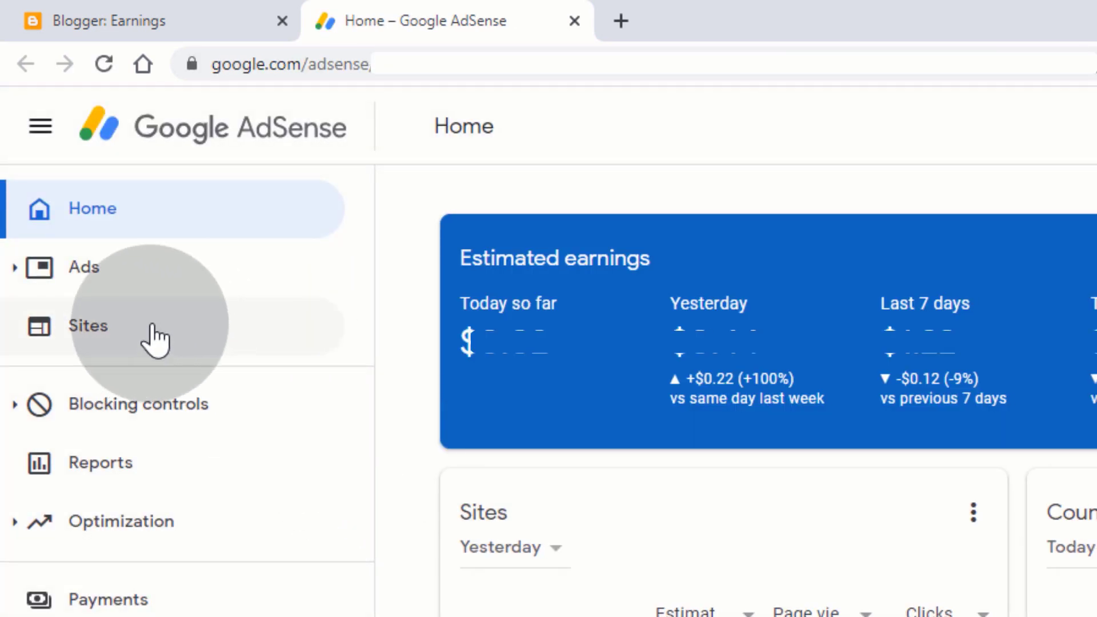
# Step: Add contributorspace.blogspot.com as a new AdSense site by pasting its URL
pyautogui.click(148, 335)
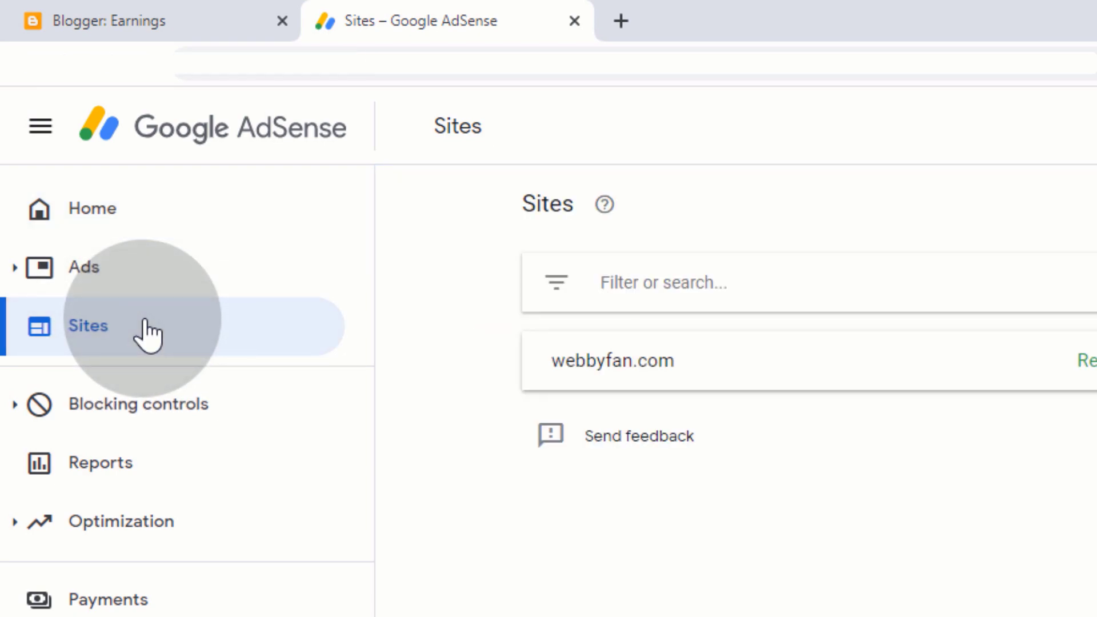
pyautogui.click(853, 216)
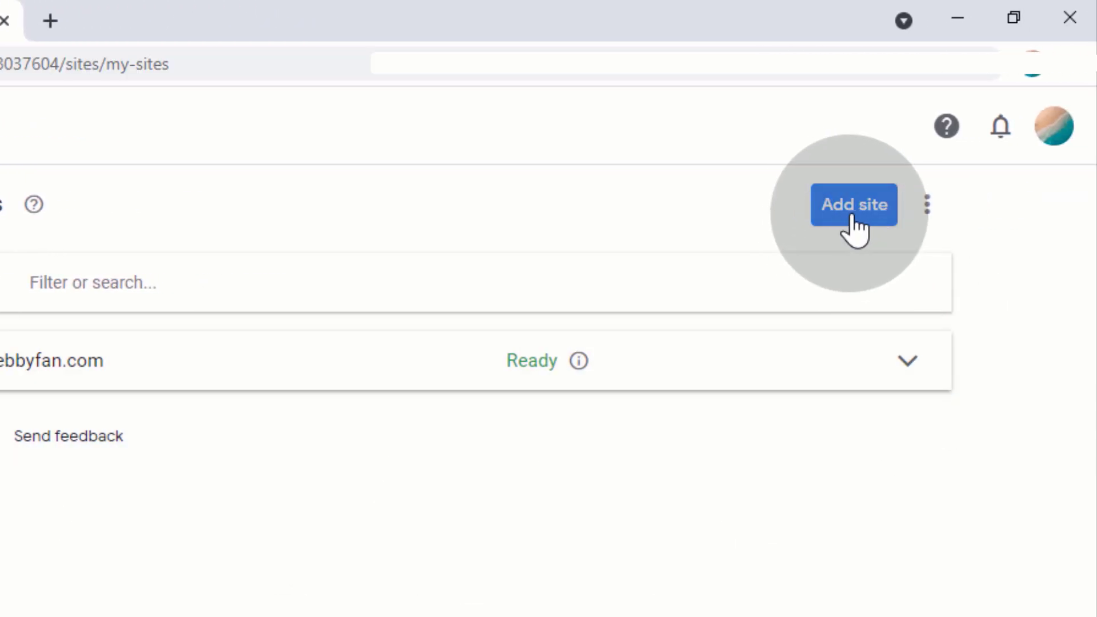
pyautogui.click(430, 330)
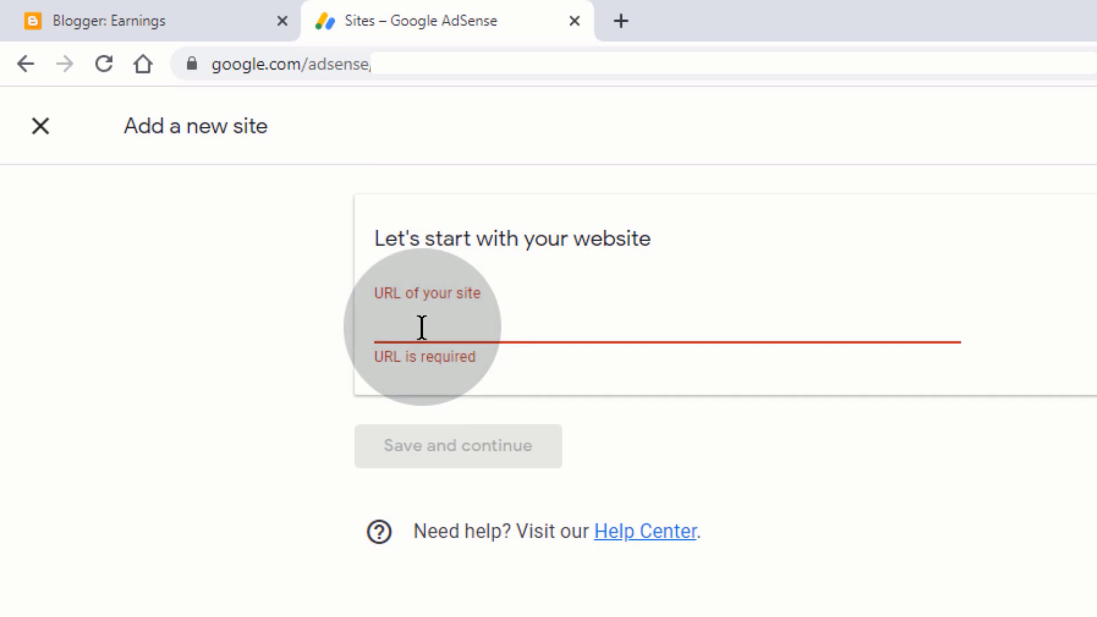
pyautogui.rightClick(423, 331)
pyautogui.click(512, 517)
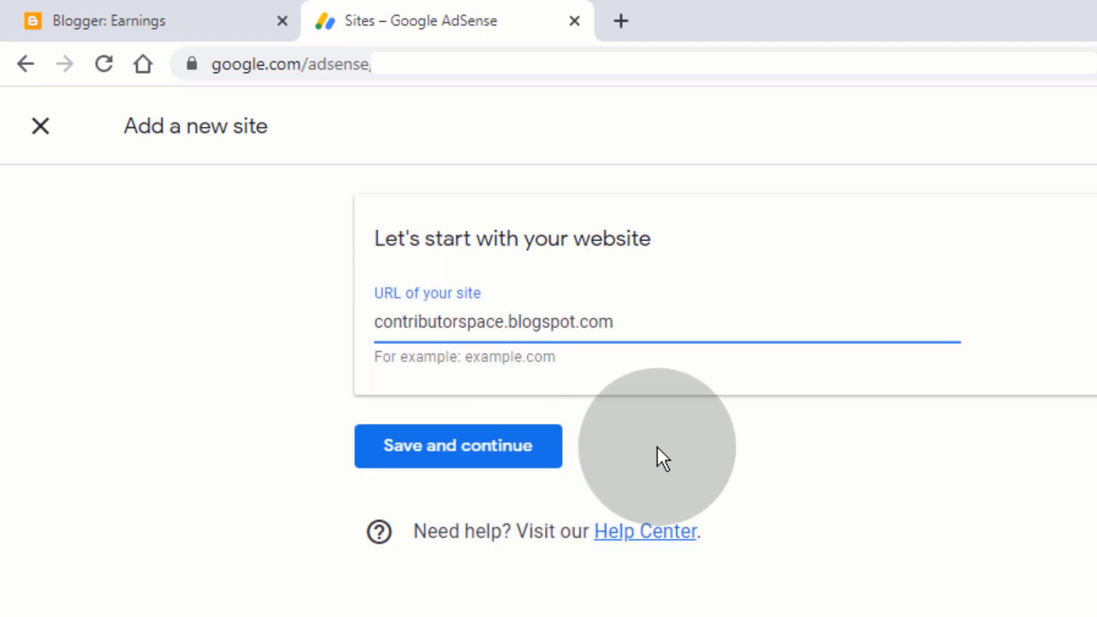
pyautogui.click(522, 459)
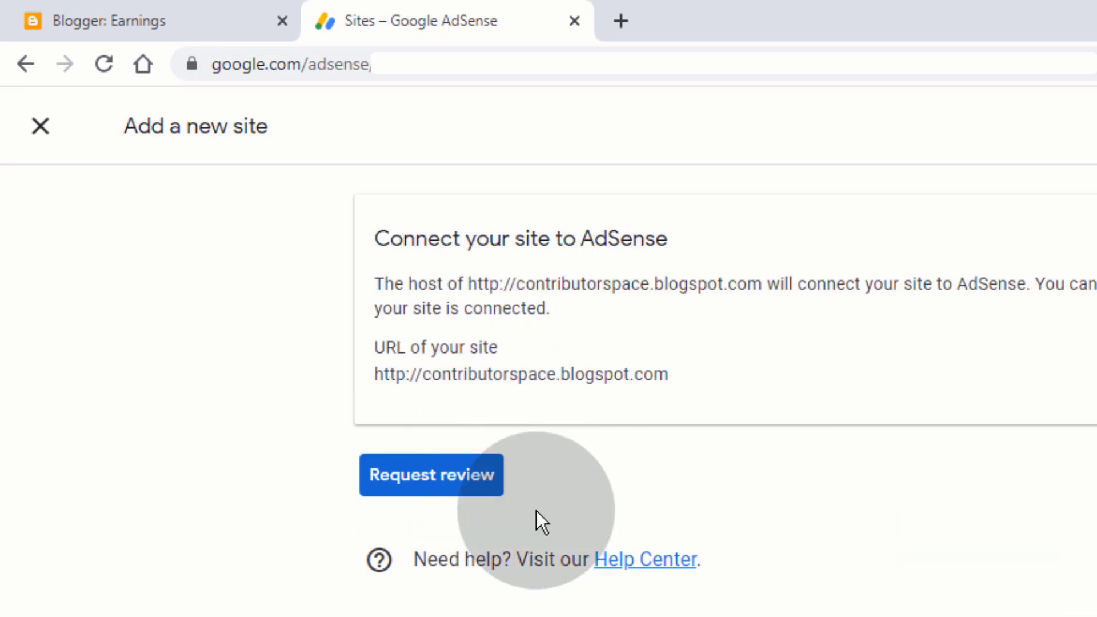
# Step: Request review for the site and open its ad setup, with Auto ads on
pyautogui.click(463, 483)
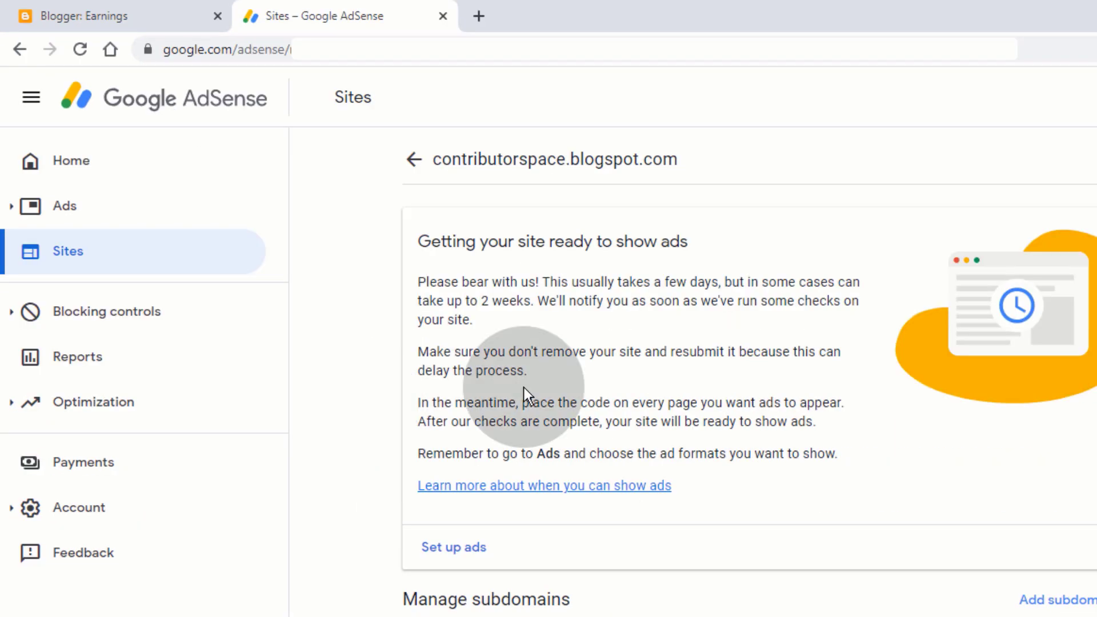
pyautogui.scroll(-3, 355, 343)
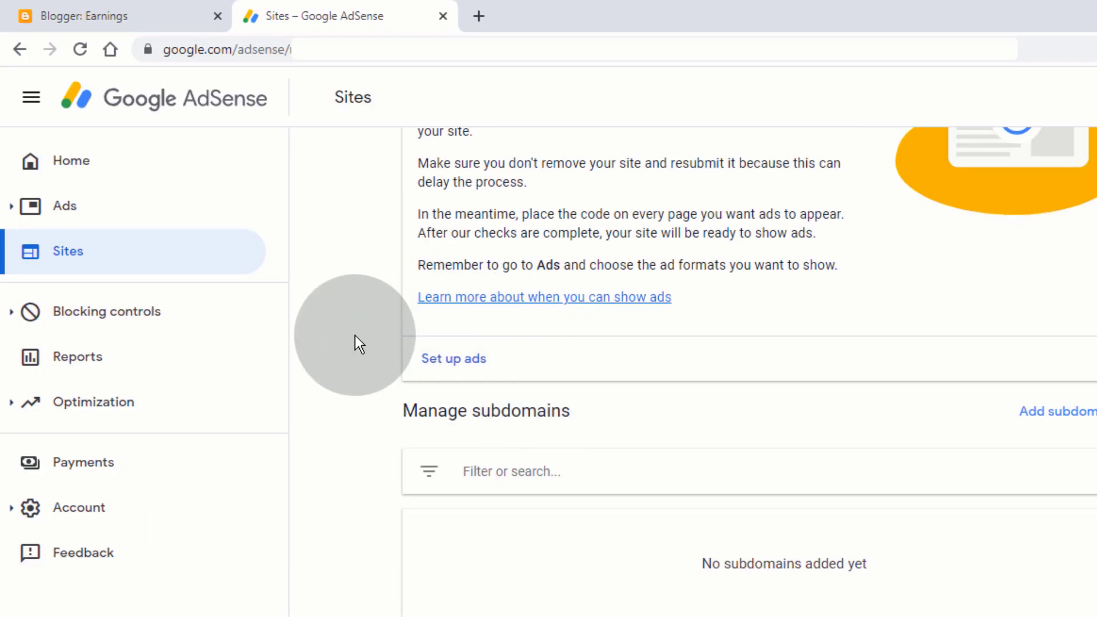
pyautogui.click(452, 359)
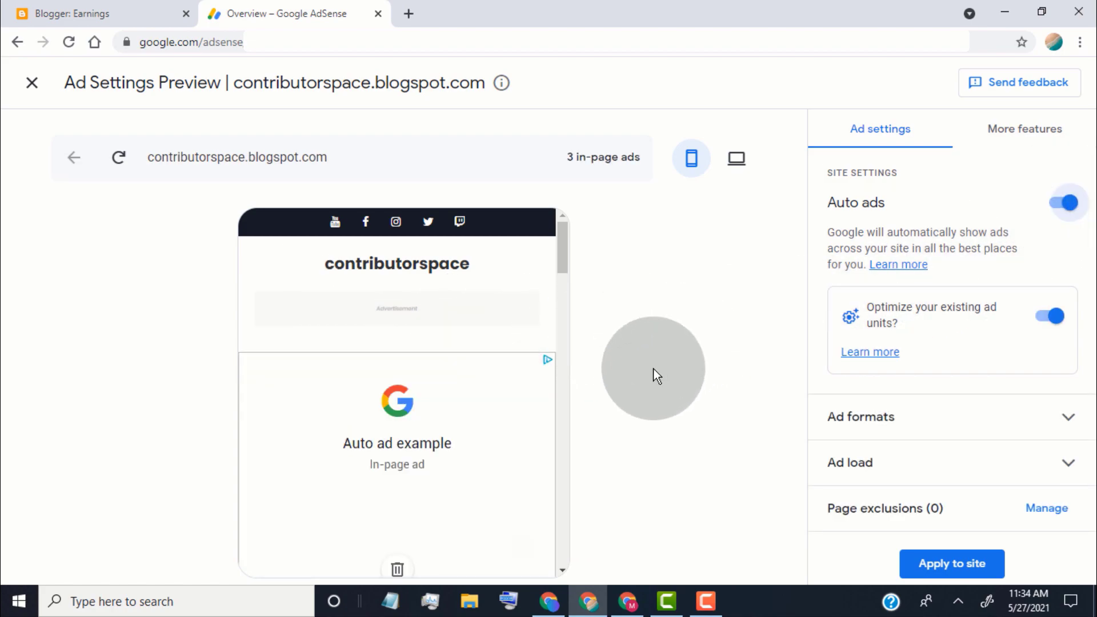
# Step: Check the Auto ads preview and ad formats, then apply the settings to the site immediately
pyautogui.scroll(-3, 559, 386)
pyautogui.scroll(-6, 559, 386)
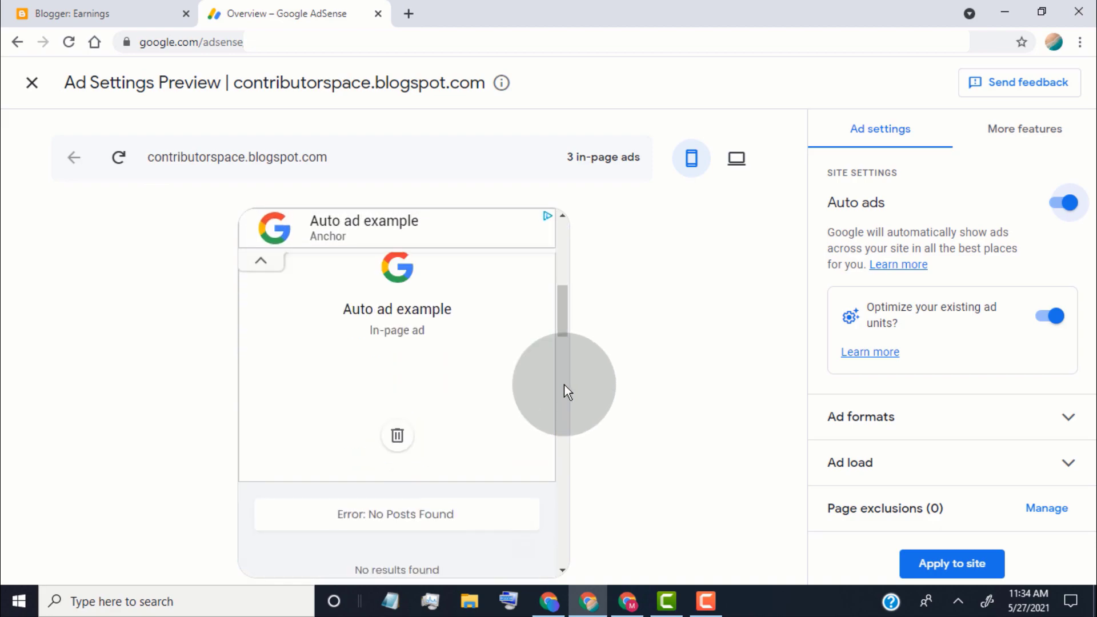
pyautogui.scroll(-10, 568, 400)
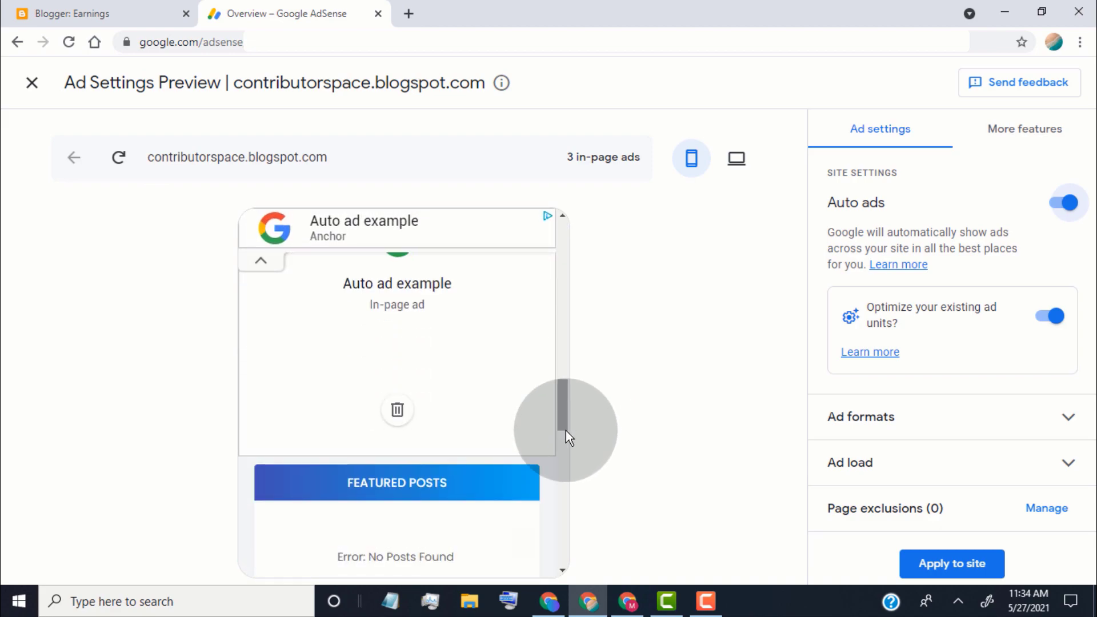
pyautogui.scroll(-4, 566, 444)
pyautogui.click(1016, 417)
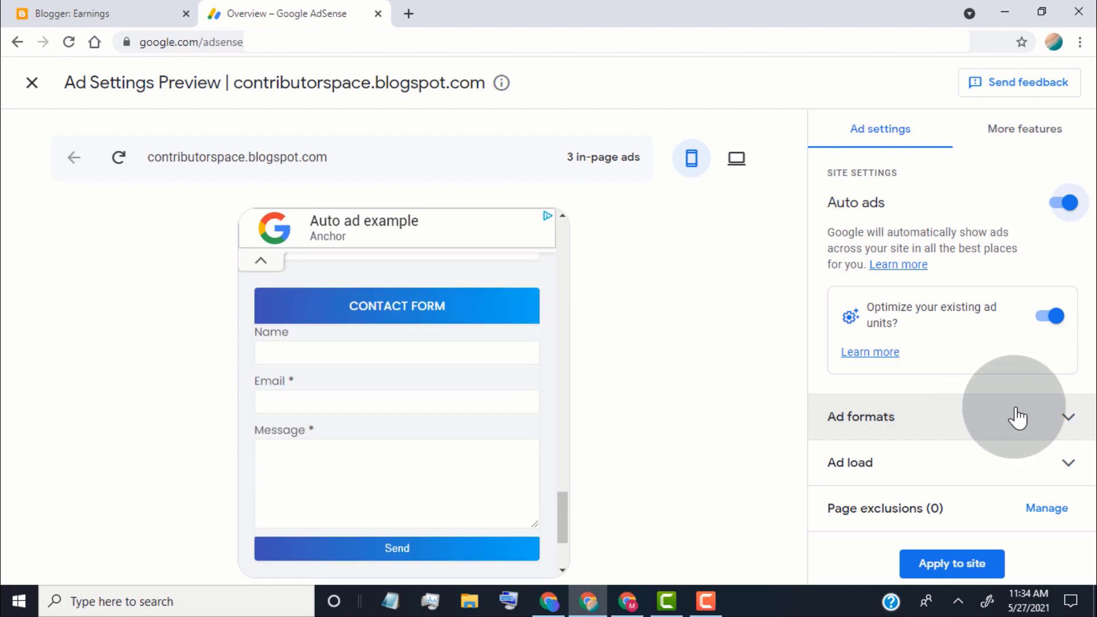
pyautogui.scroll(-8, 960, 421)
pyautogui.scroll(10, 923, 389)
pyautogui.scroll(20, 533, 415)
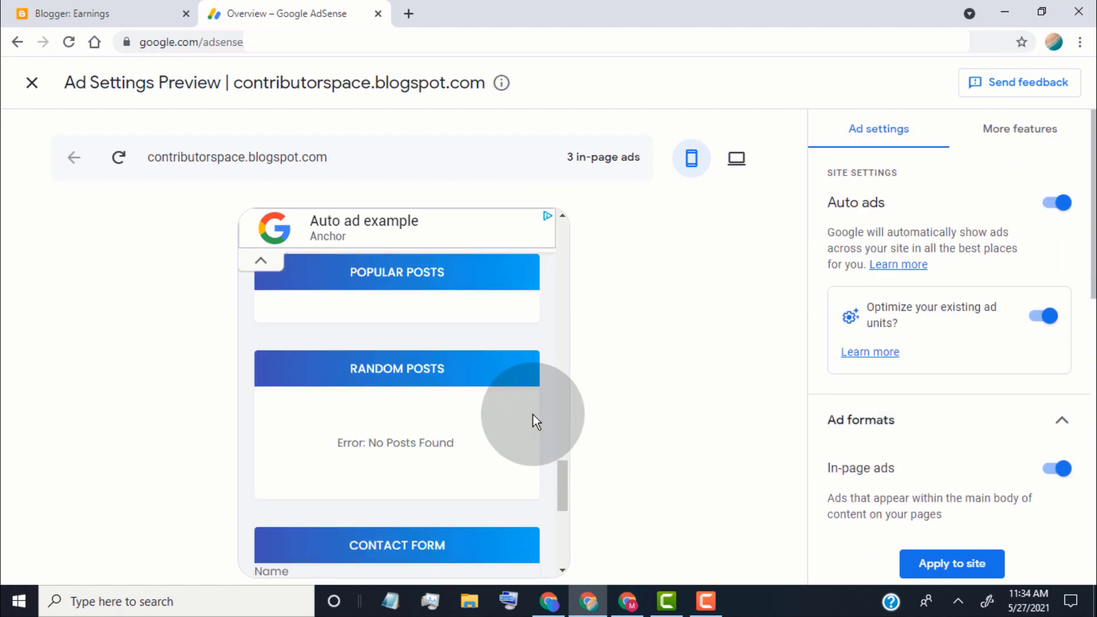
pyautogui.click(944, 573)
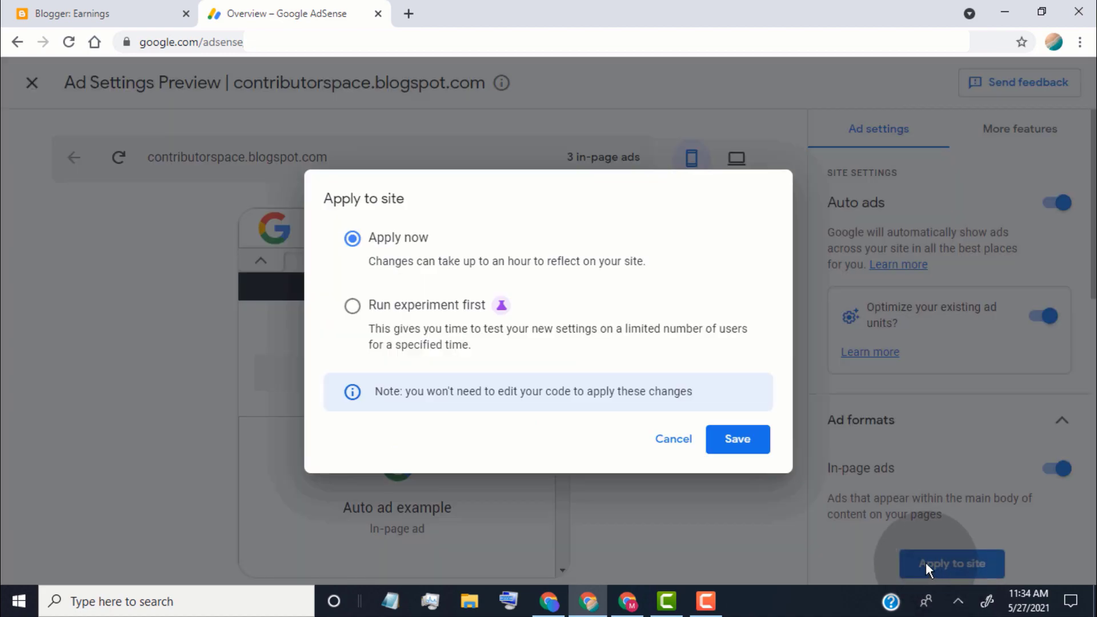
pyautogui.click(723, 457)
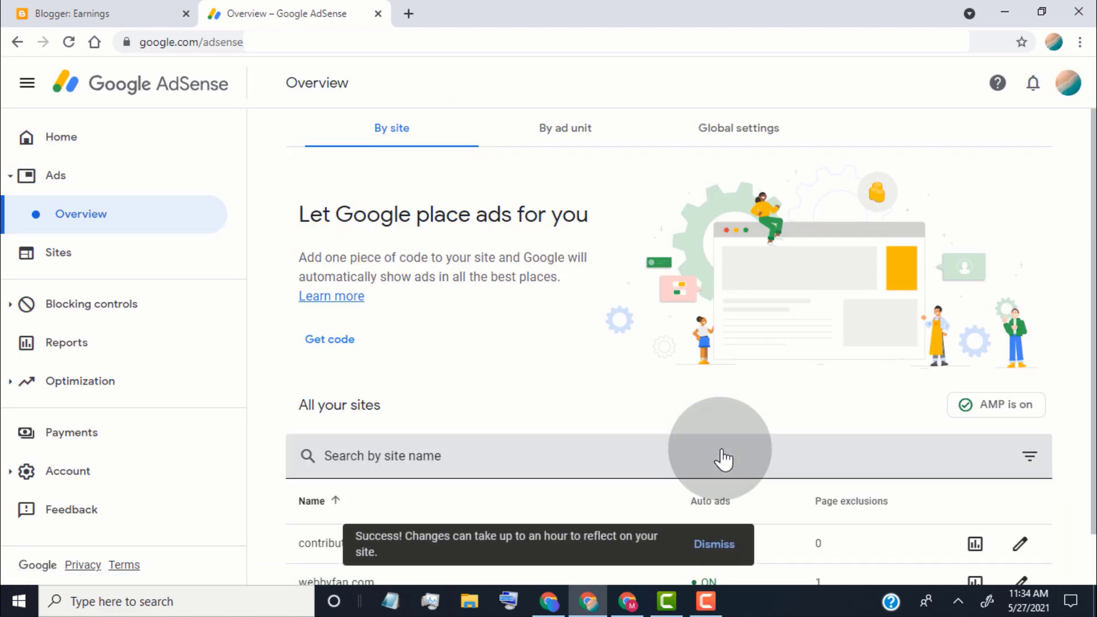
# Step: Expand contributorspace.blogspot.com on the AdSense Sites page to see its Getting ready status
pyautogui.scroll(-1, 613, 386)
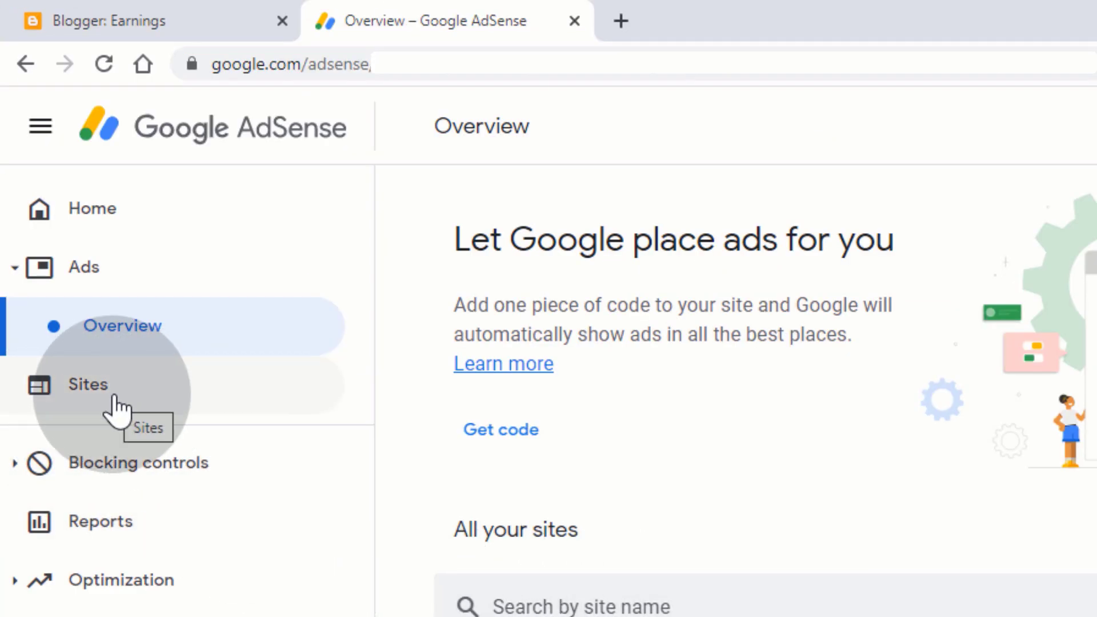
pyautogui.click(135, 394)
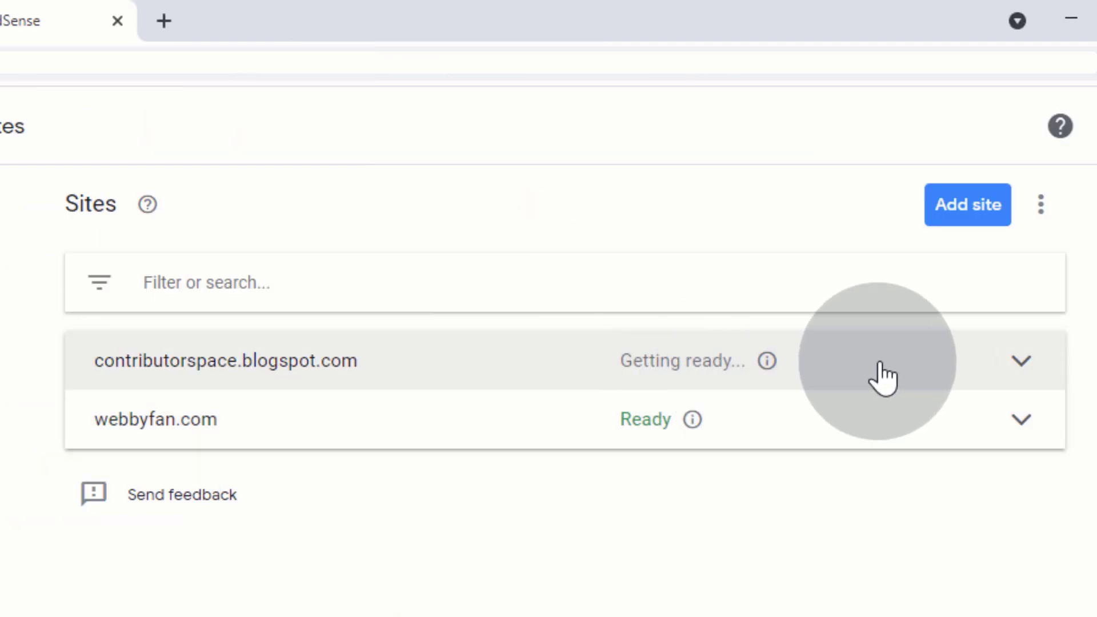
pyautogui.click(887, 386)
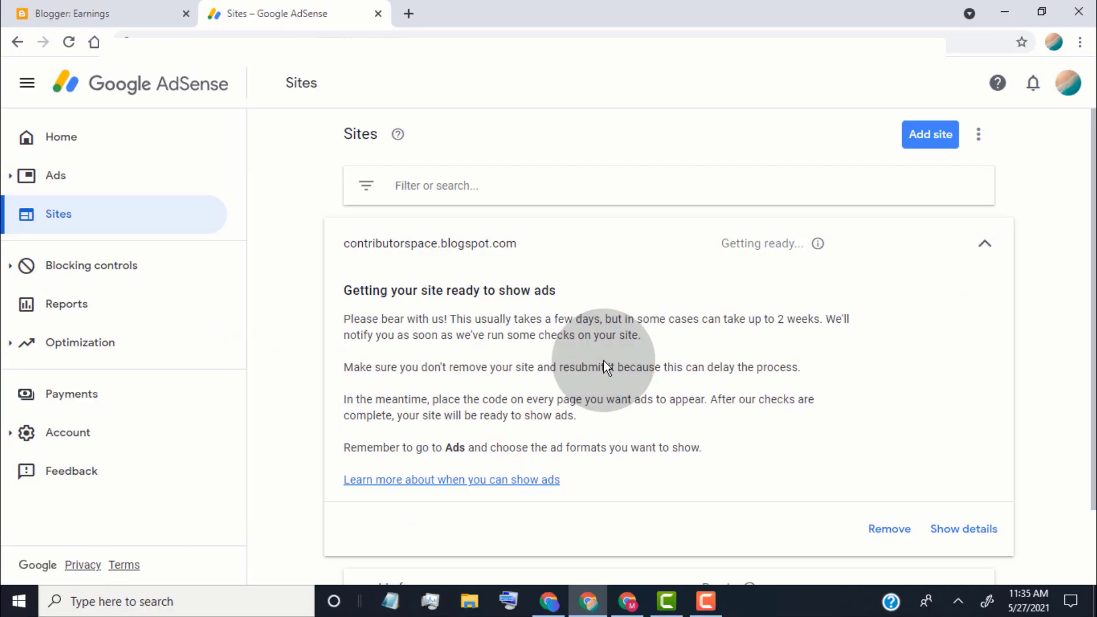
# Step: Return to Blogger and bring up the Layout page's Sidebar Right (A)
pyautogui.click(128, 8)
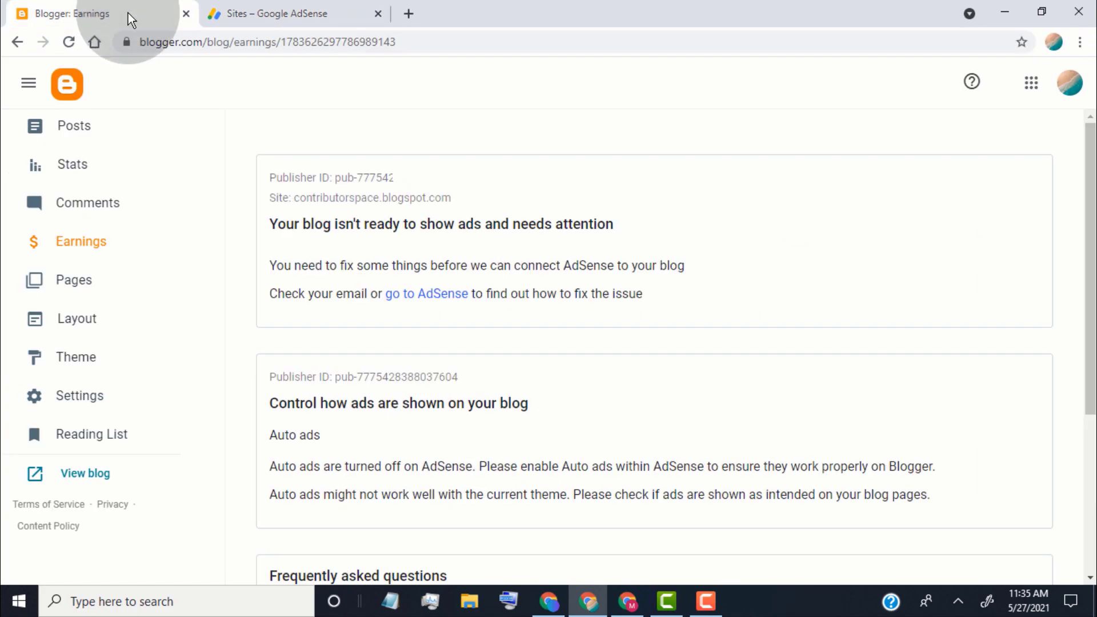
pyautogui.click(104, 323)
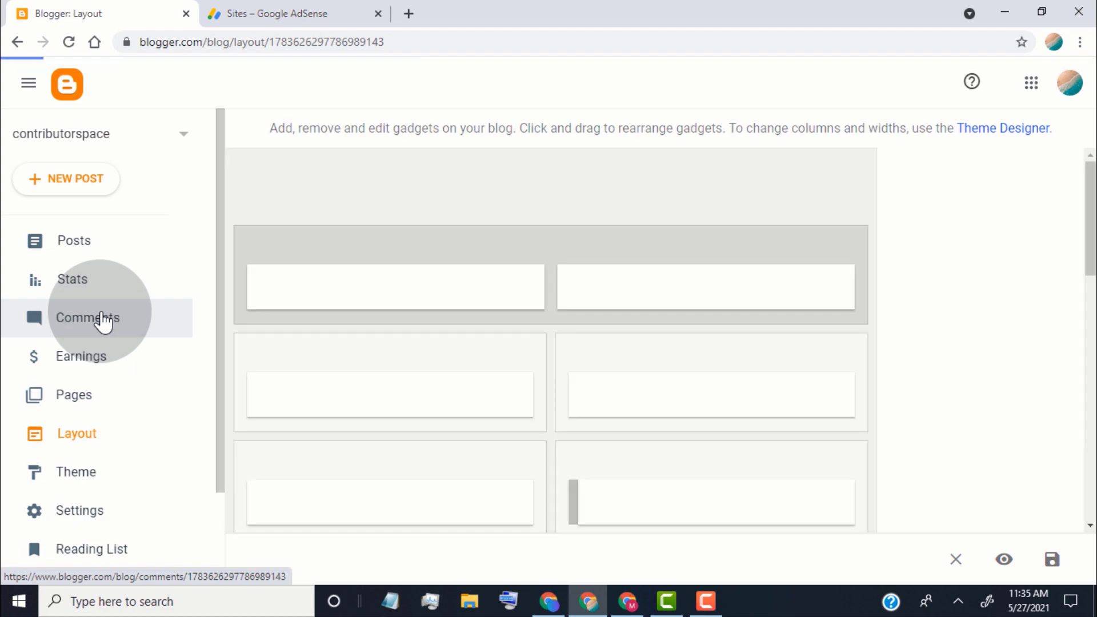
pyautogui.scroll(-5, 886, 385)
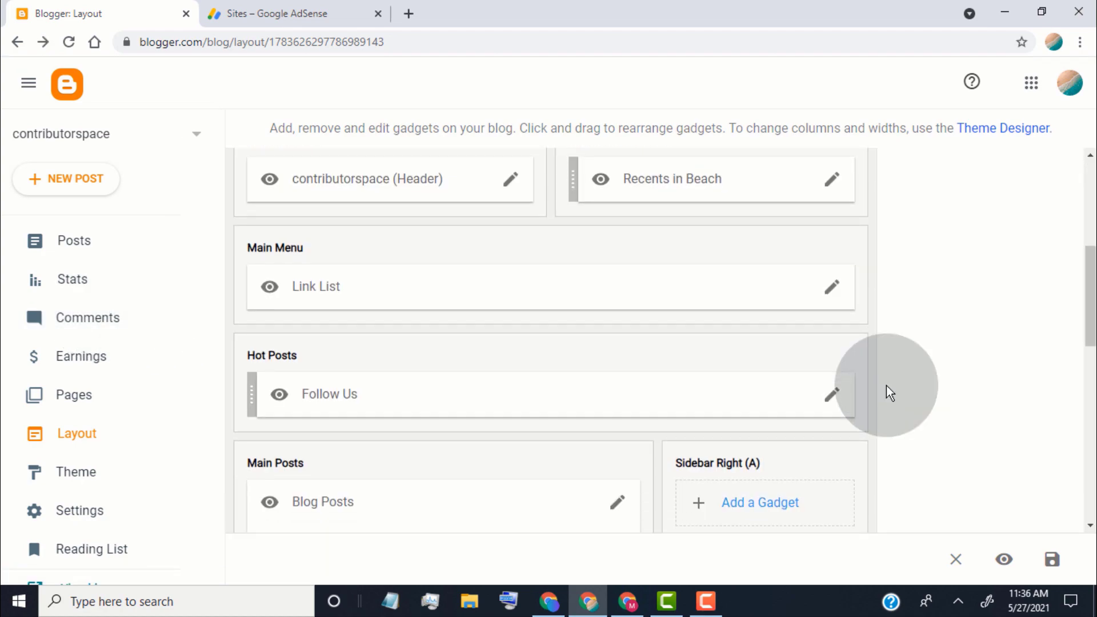
pyautogui.scroll(-3, 886, 385)
pyautogui.scroll(-3, 886, 385)
pyautogui.scroll(3, 887, 386)
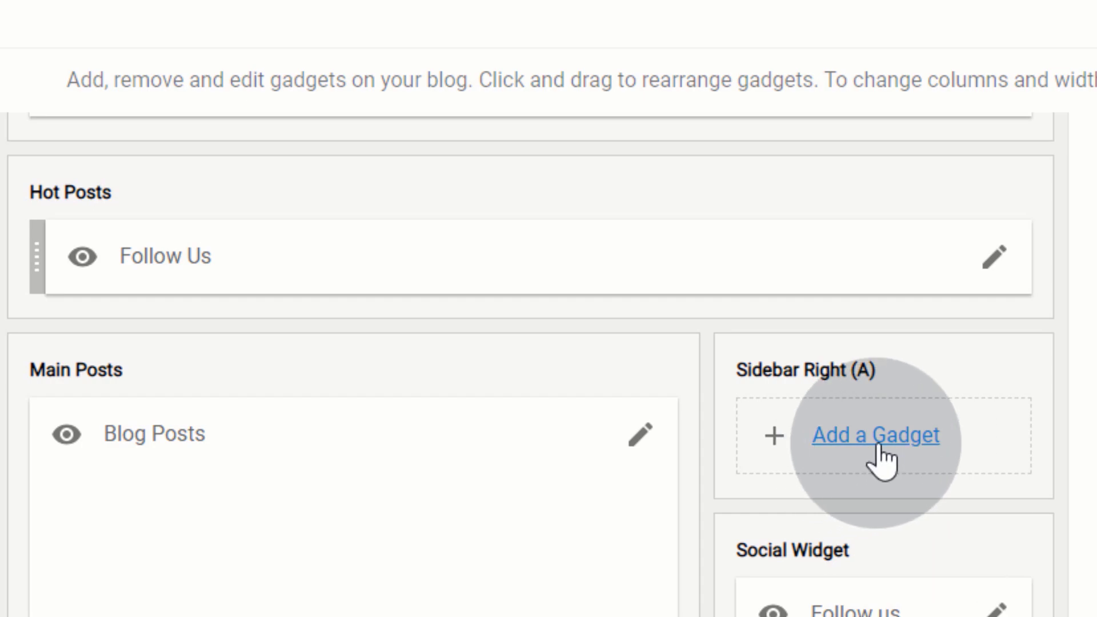
# Step: Add a Responsive AdSense gadget to Sidebar Right (A), position it, and save the layout
pyautogui.click(881, 451)
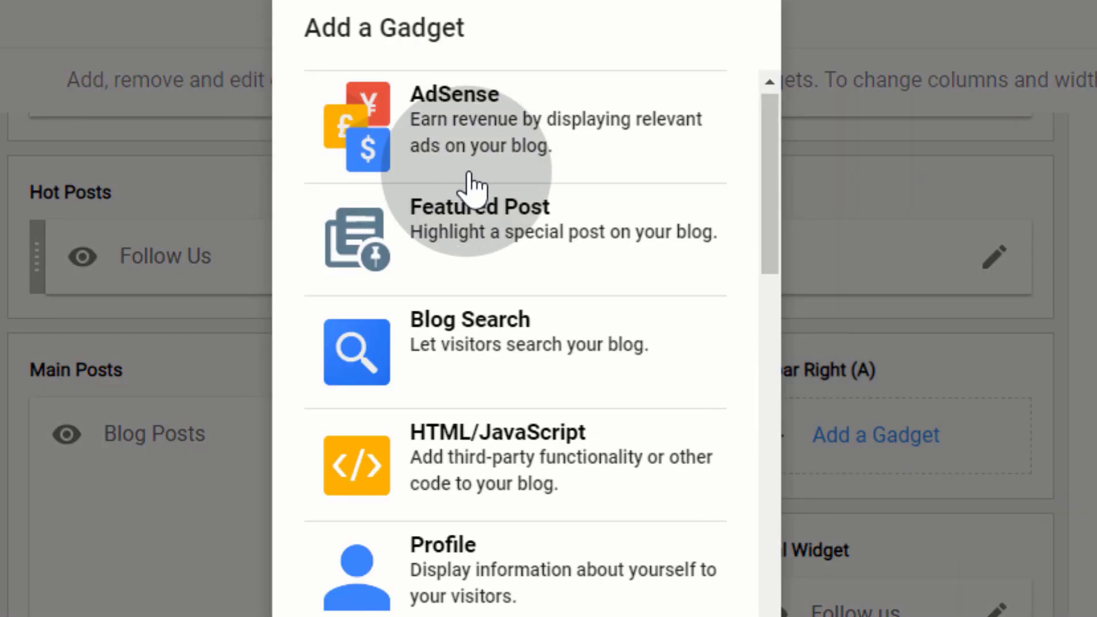
pyautogui.click(606, 168)
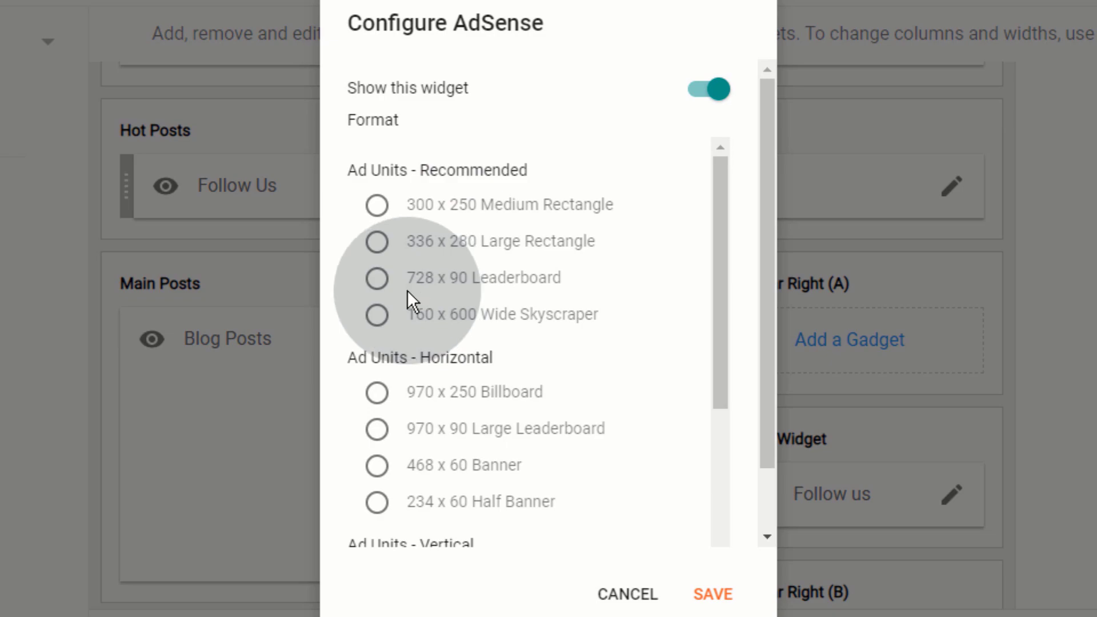
pyautogui.scroll(-8, 409, 297)
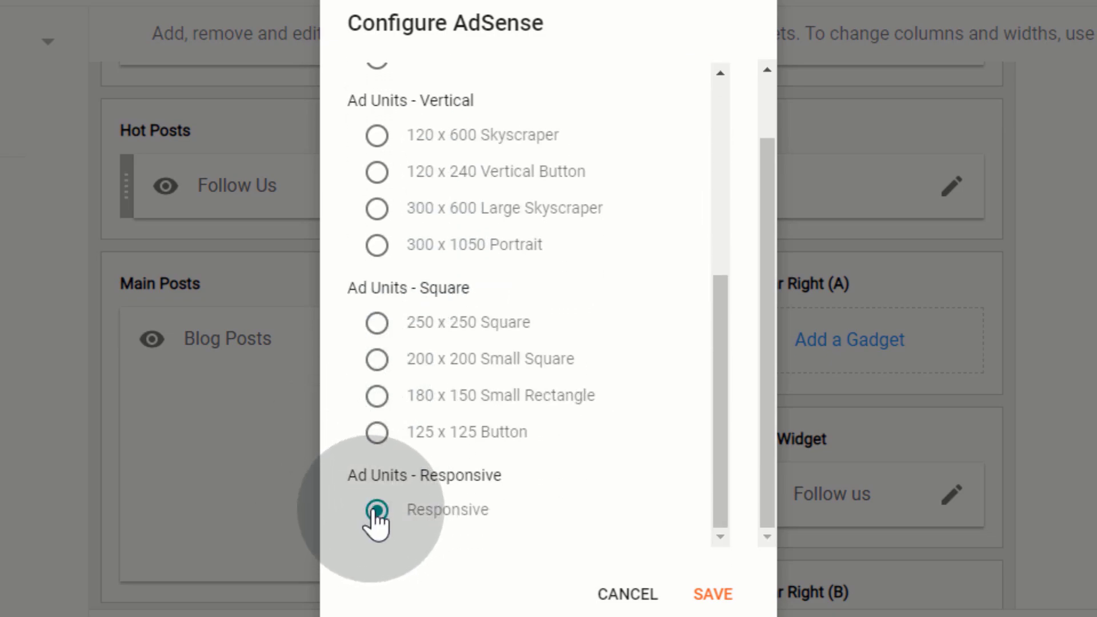
pyautogui.click(713, 599)
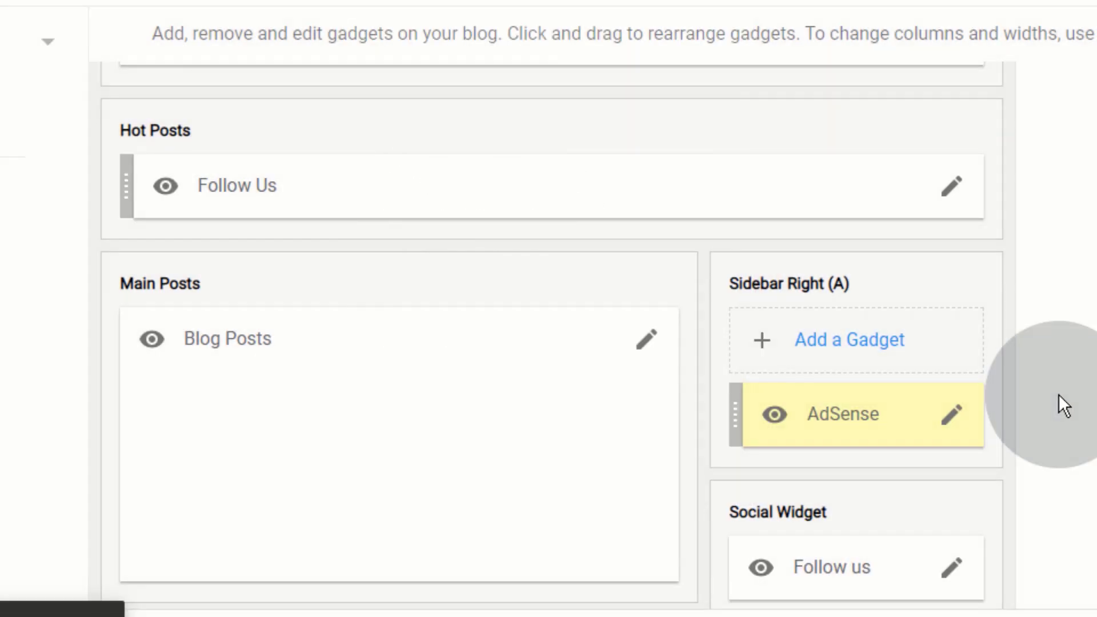
pyautogui.scroll(-3, 1058, 393)
pyautogui.moveTo(727, 286); pyautogui.dragTo(749, 240)
pyautogui.click(1052, 559)
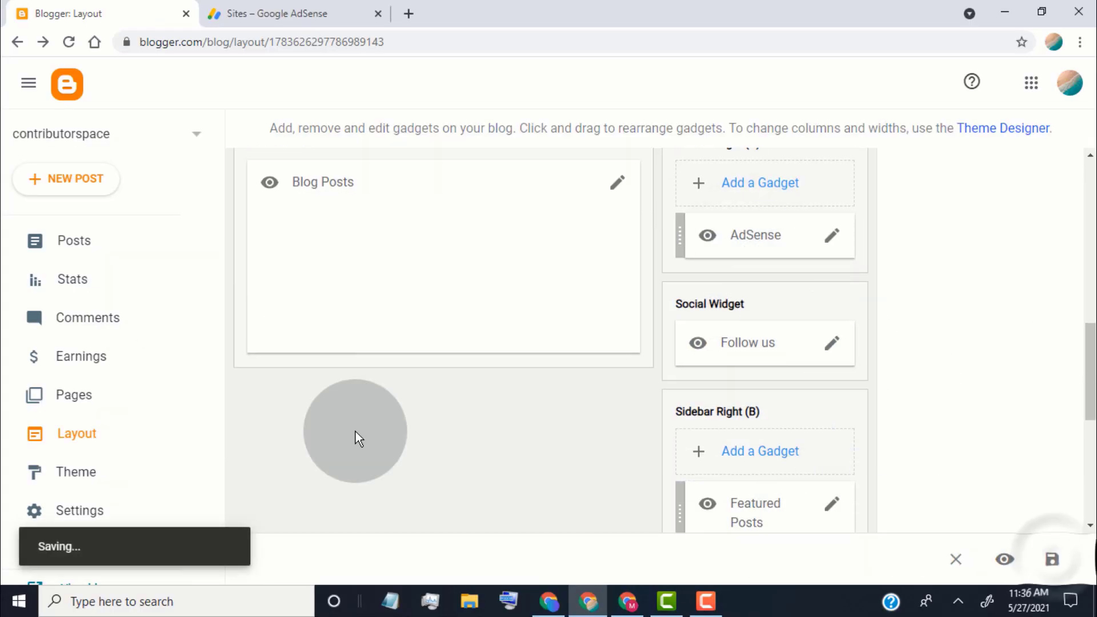
pyautogui.scroll(-3, 194, 464)
# Step: View the live blog, then scroll FreeVlogMusic.com in another window down to its sidebar ad
pyautogui.click(147, 477)
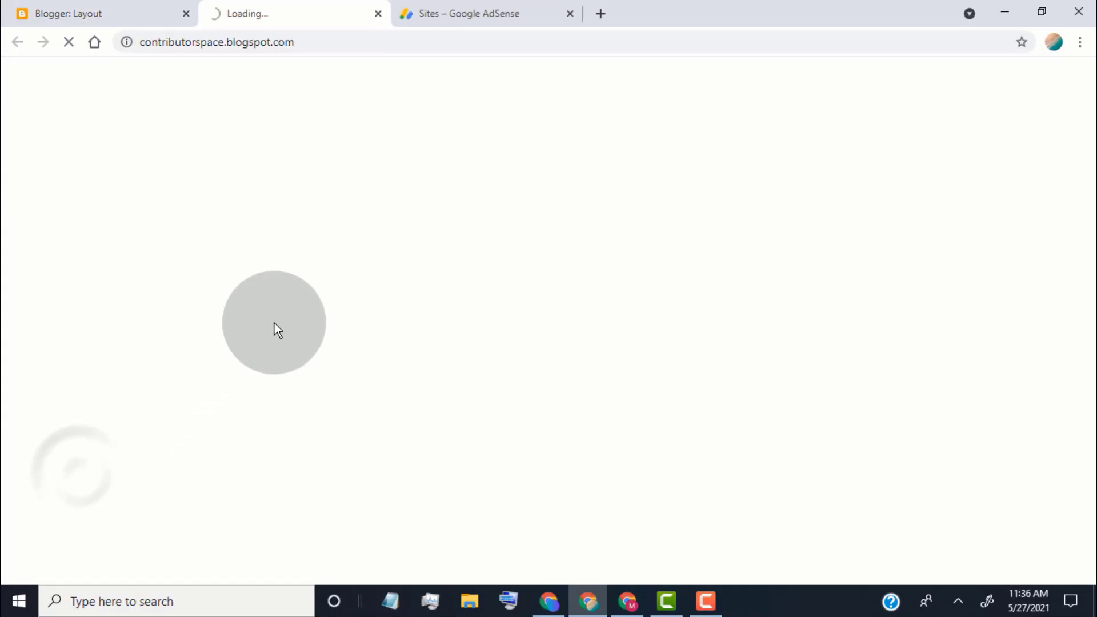
pyautogui.scroll(-5, 735, 222)
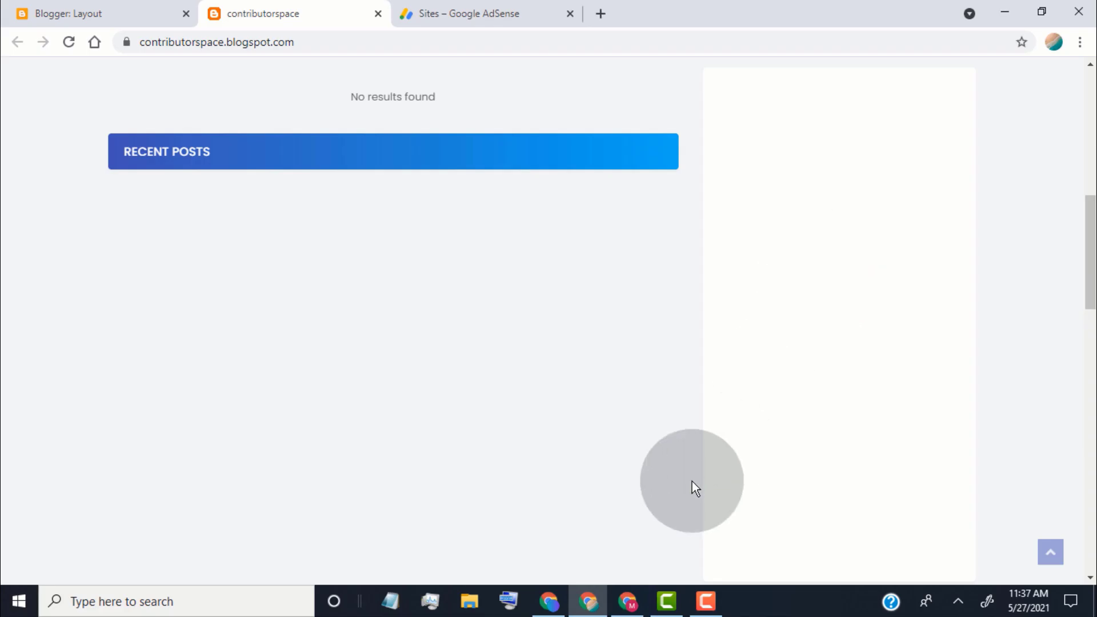
pyautogui.click(552, 600)
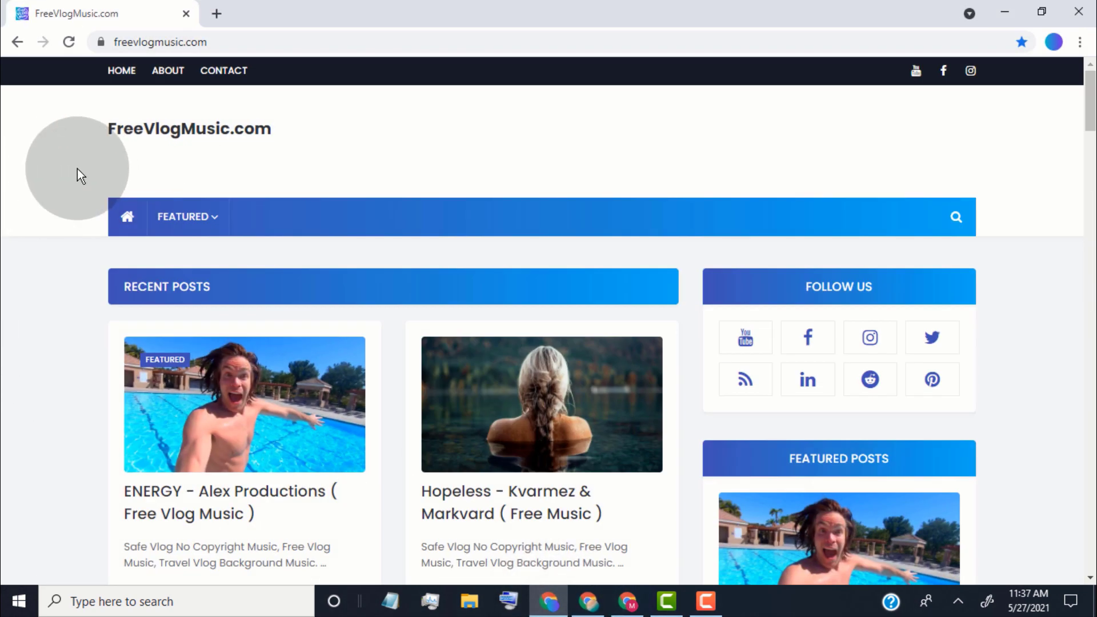
pyautogui.scroll(-15, 56, 194)
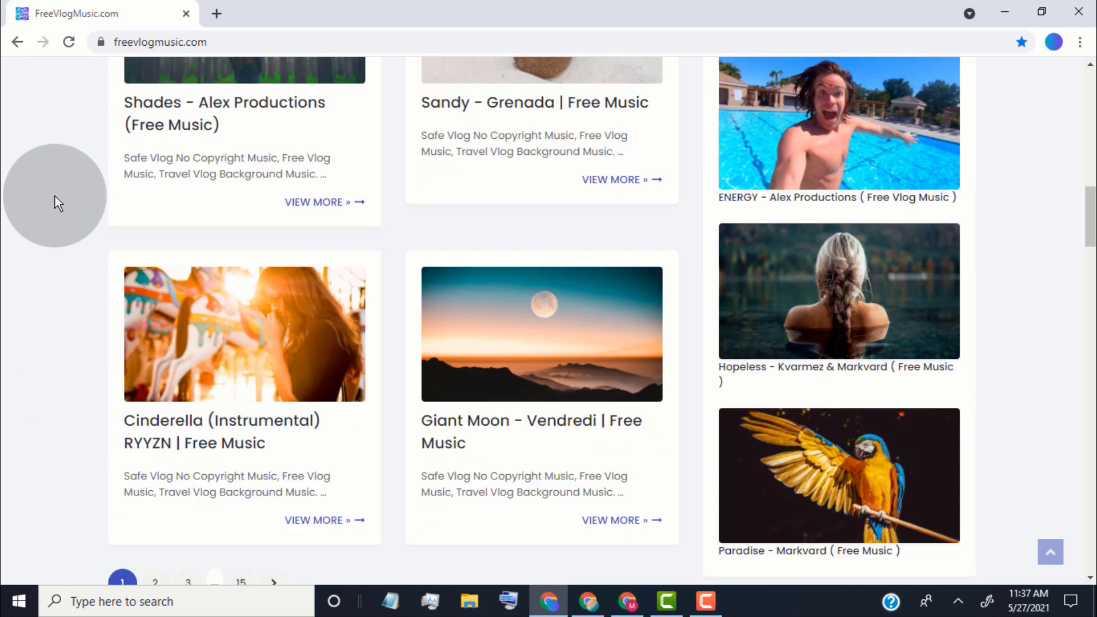
pyautogui.scroll(-2, 55, 196)
pyautogui.moveTo(674, 55); pyautogui.dragTo(678, 540)
pyautogui.moveTo(1023, 54); pyautogui.dragTo(1004, 540)
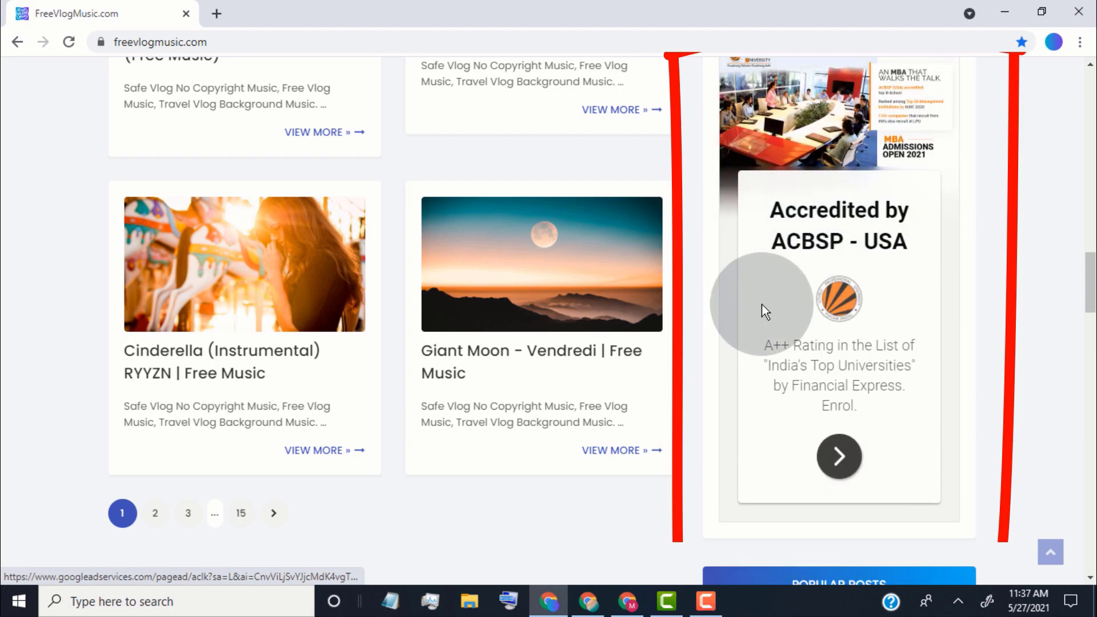
pyautogui.scroll(2, 762, 304)
pyautogui.scroll(-11, 771, 305)
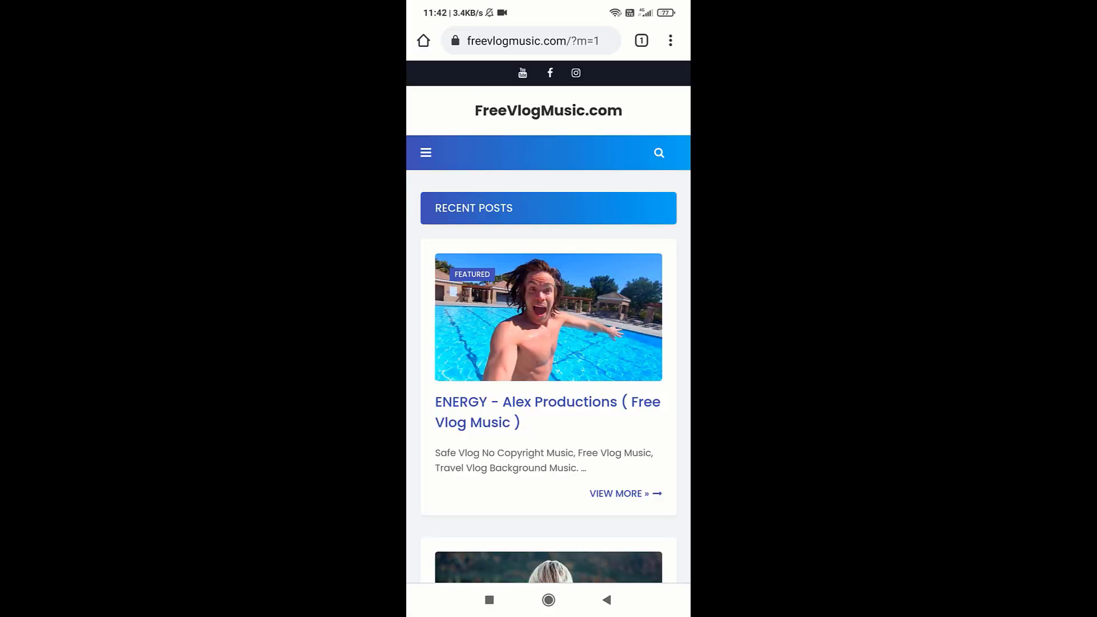
# Step: Scroll down the blog on the phone past the top banner ad to the sponsored block below the posts
pyautogui.scroll(-5, 549, 343)
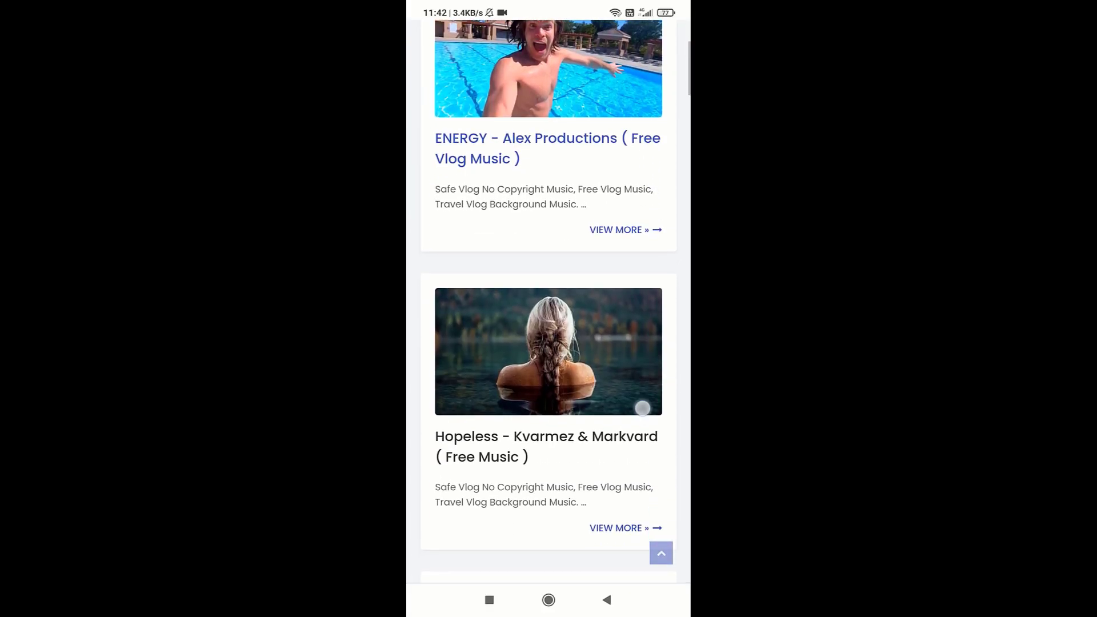
pyautogui.scroll(-3, 642, 408)
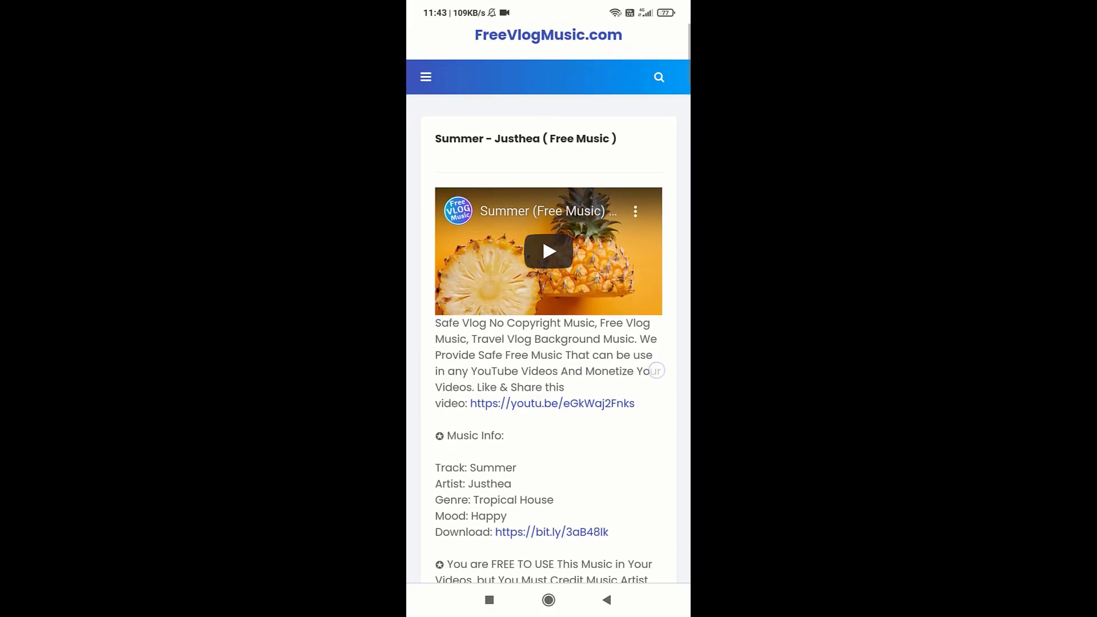
pyautogui.scroll(-3, 659, 400)
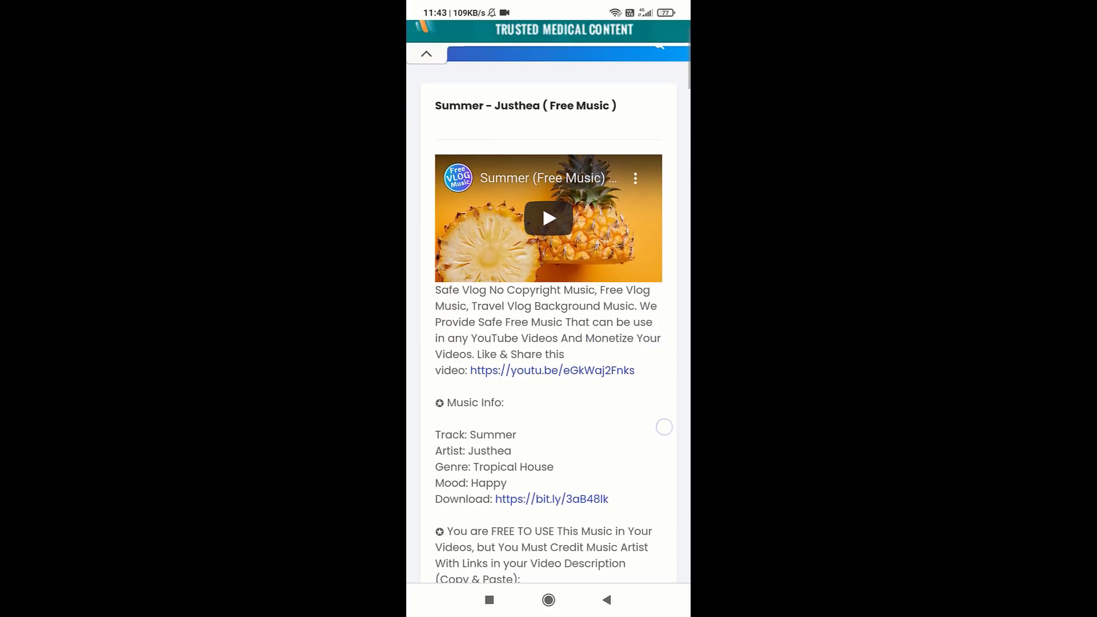
pyautogui.scroll(-2, 650, 321)
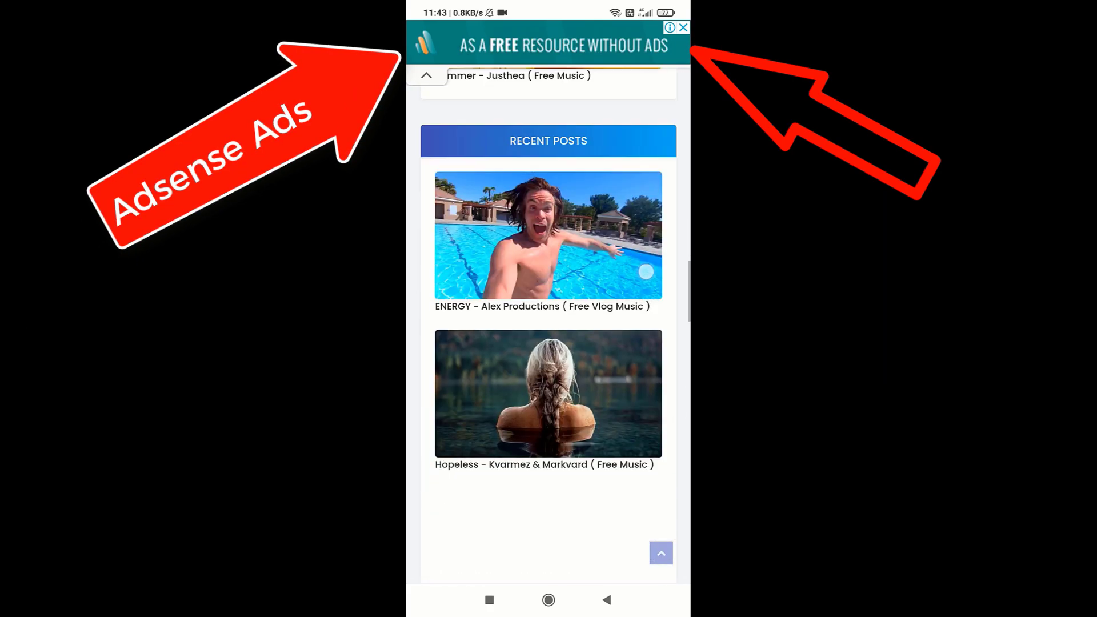
pyautogui.scroll(-3, 549, 325)
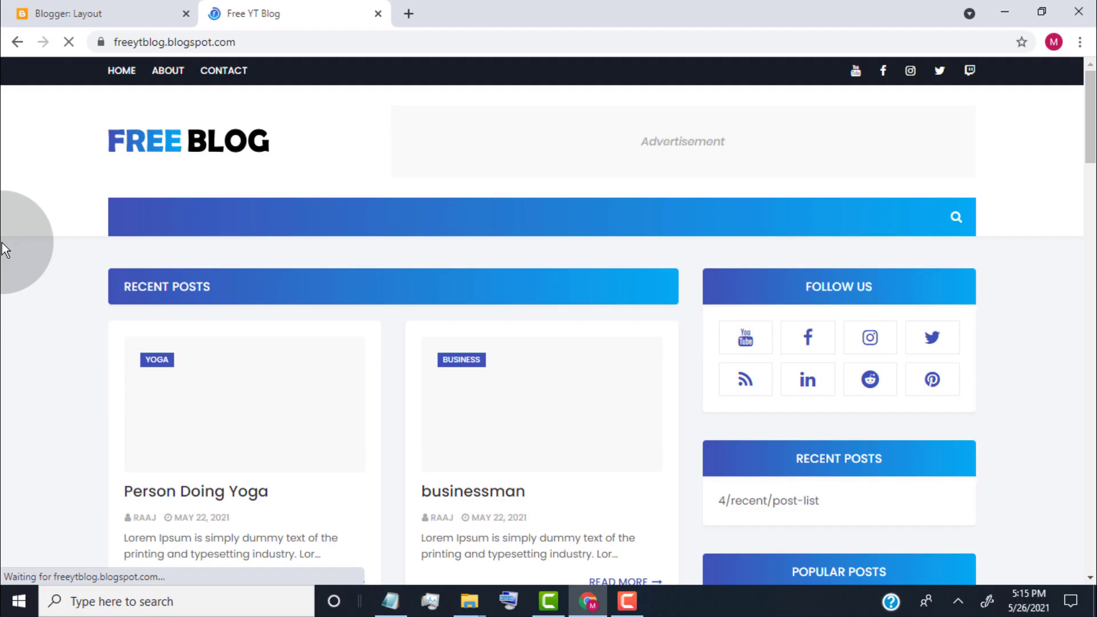
pyautogui.scroll(-5, 5, 250)
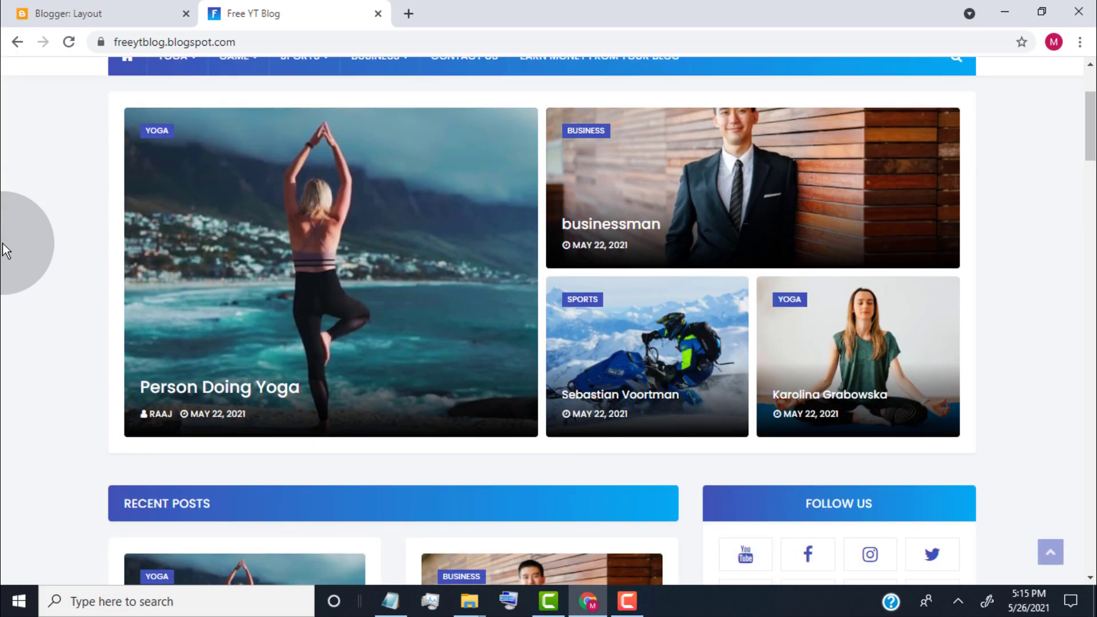
pyautogui.scroll(-12, 5, 250)
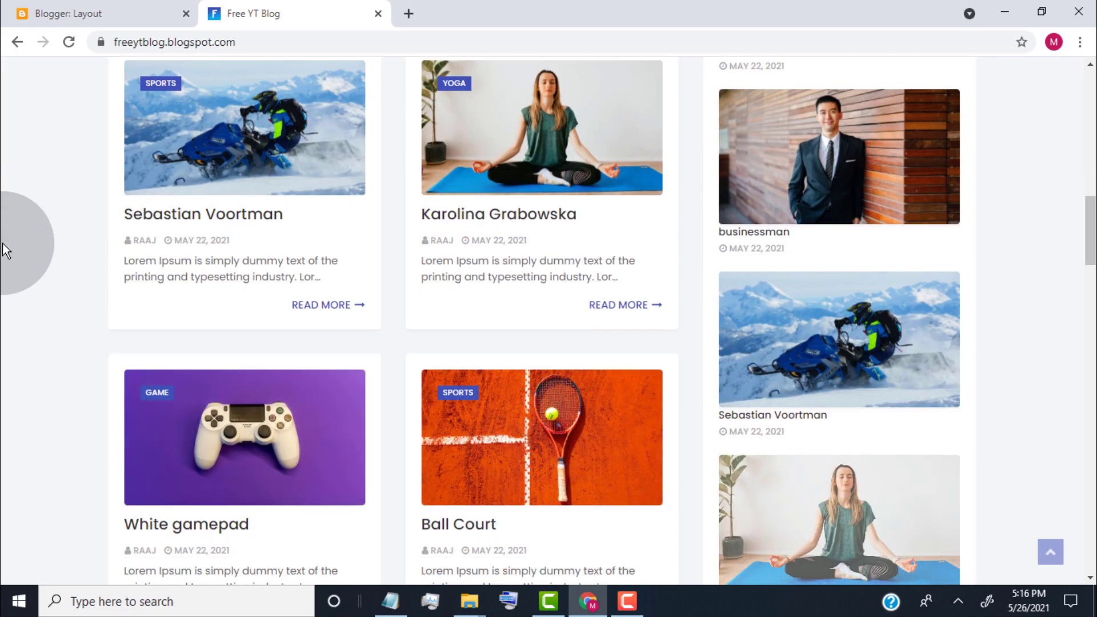
pyautogui.scroll(-11, 4, 249)
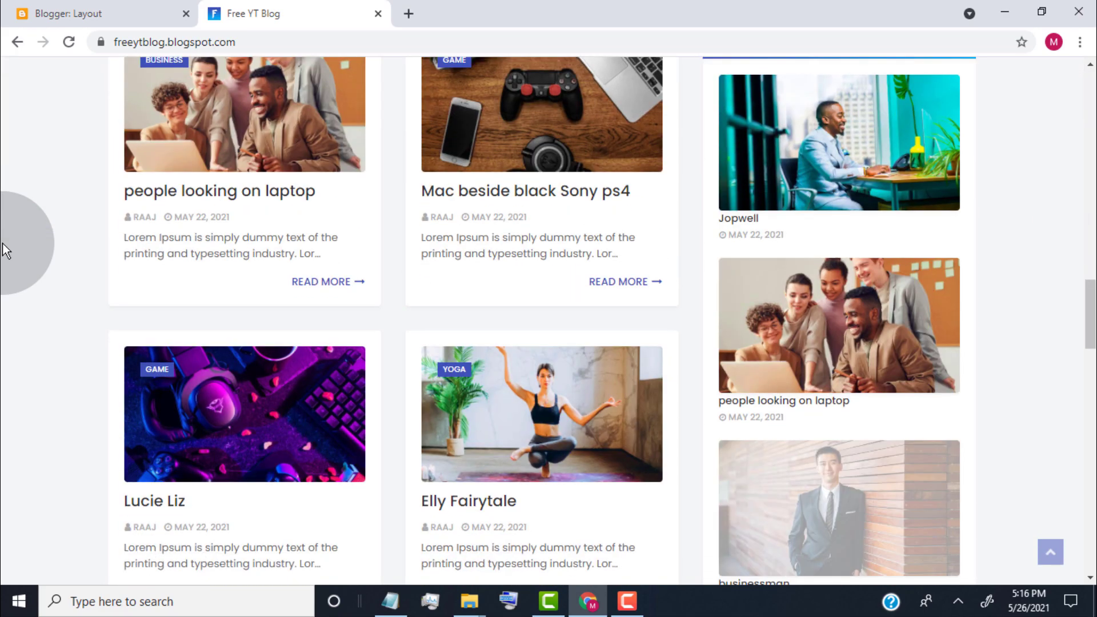
pyautogui.scroll(-8, 5, 250)
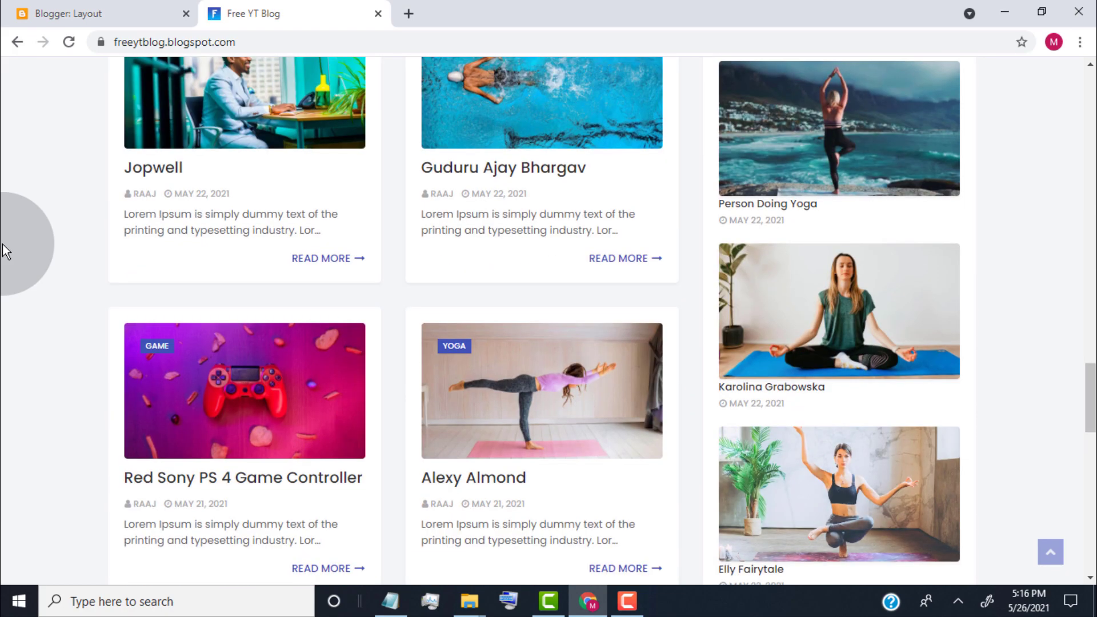
pyautogui.scroll(-7, 5, 250)
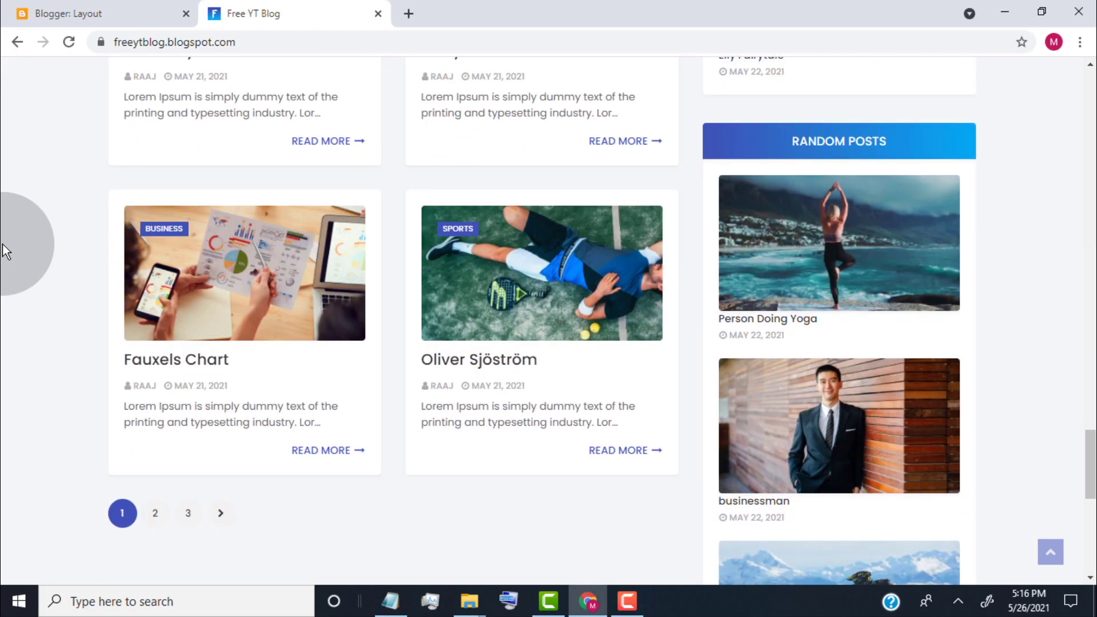
pyautogui.scroll(-4, 5, 250)
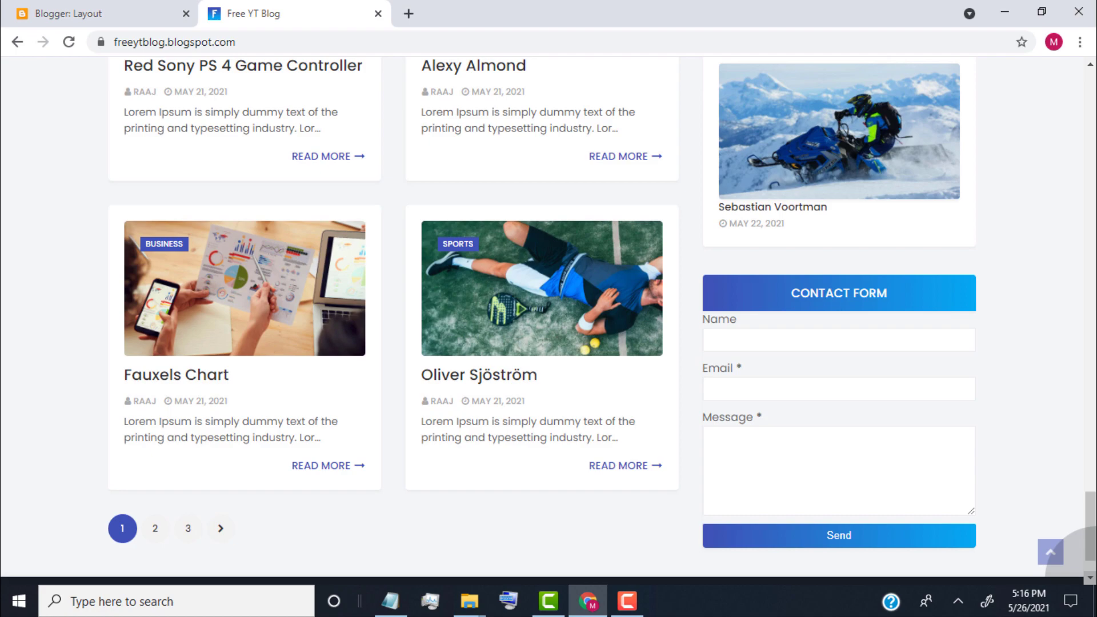